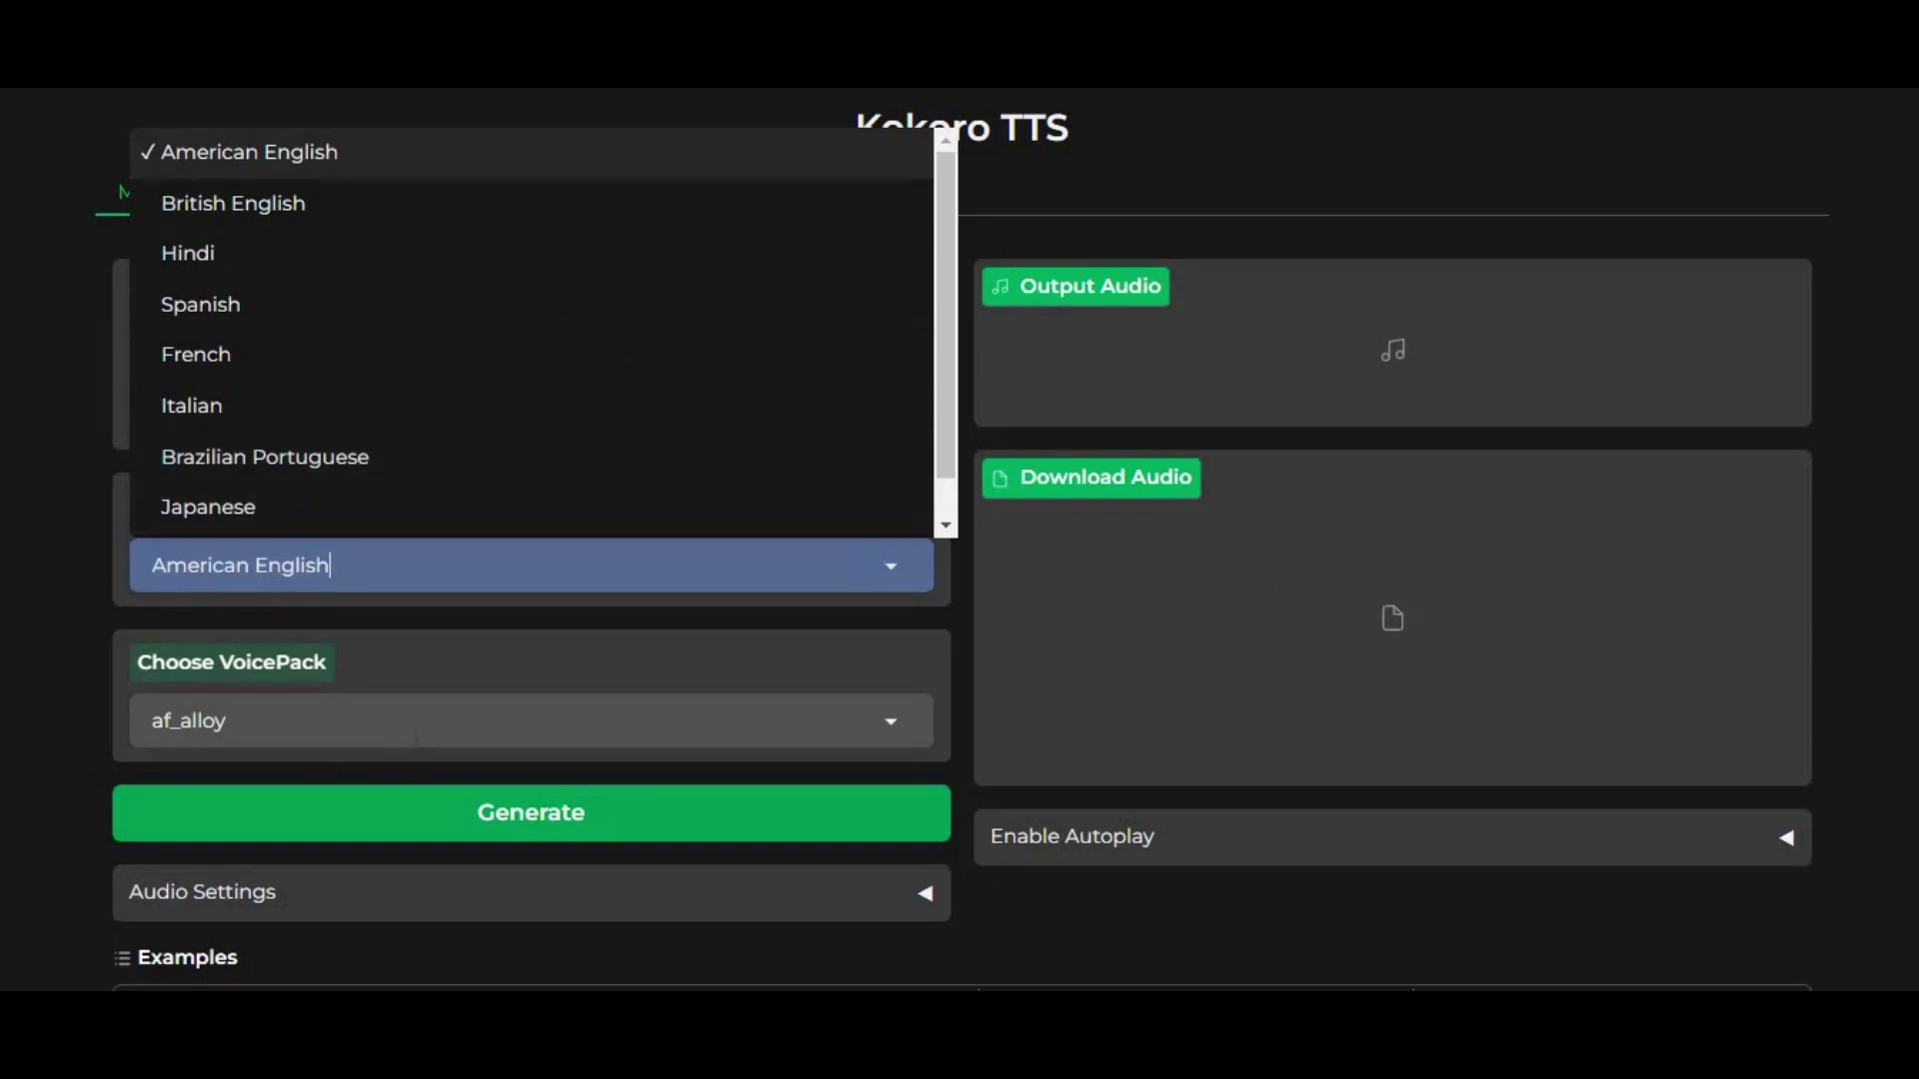
- Browse the available voice packs, expand the audio settings, and examine the speed, silence-removal options and the multilingual examples
click(415, 724)
scroll(488, 569, down, 8)
scroll(489, 569, down, 10)
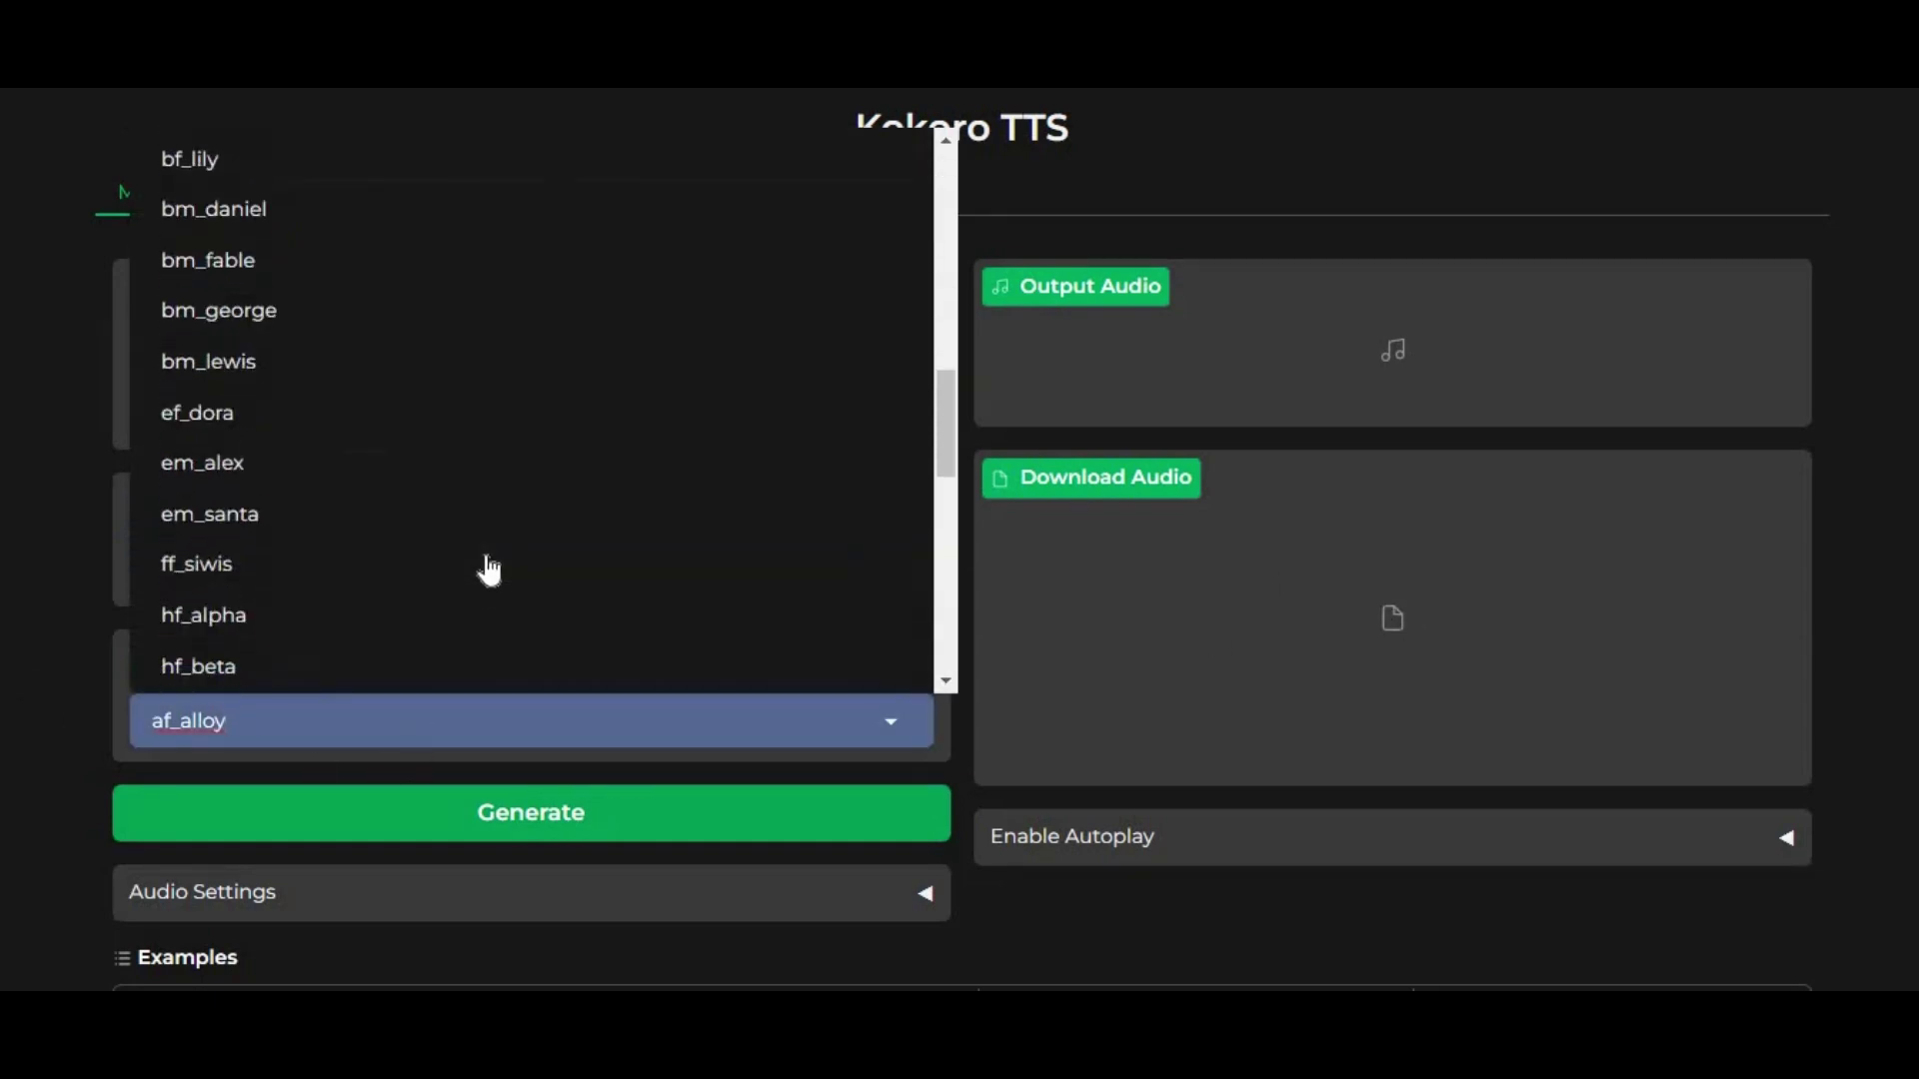
scroll(480, 584, up, 15)
click(400, 881)
scroll(464, 782, down, 4)
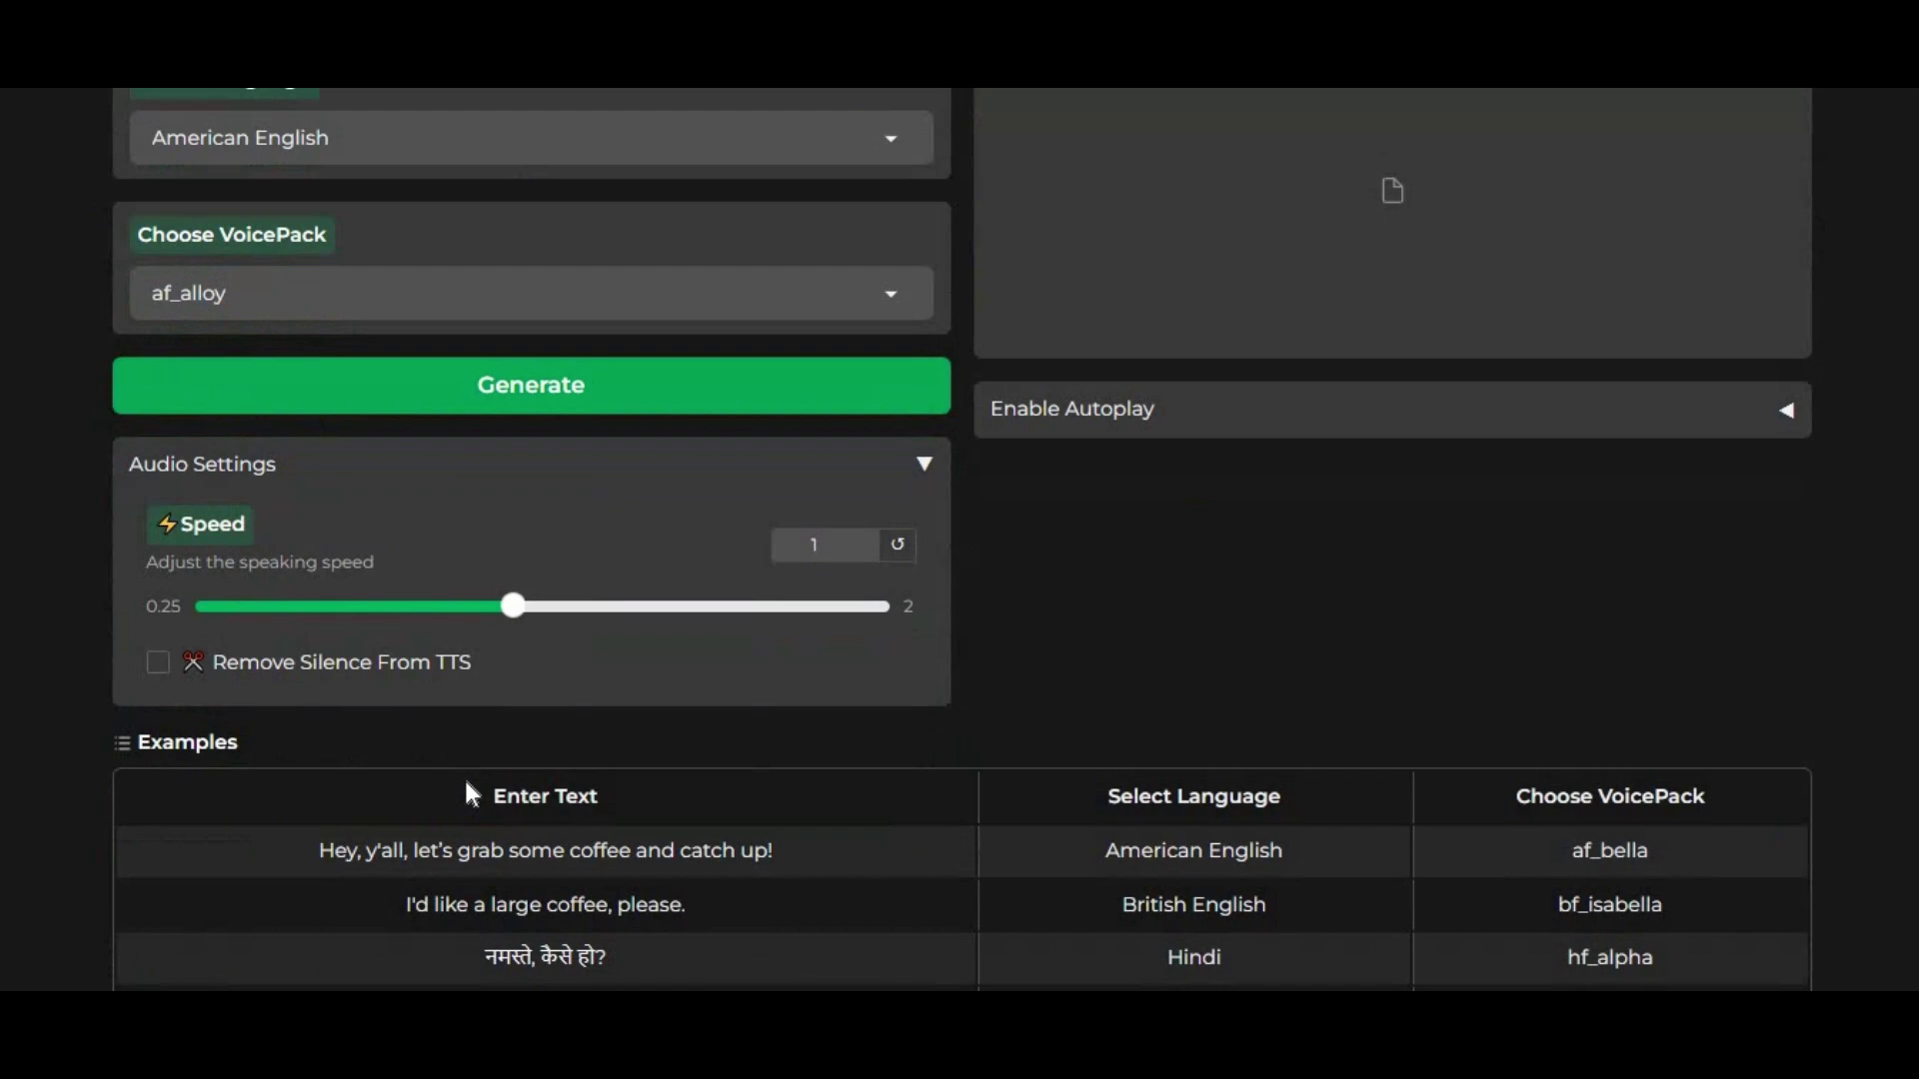
scroll(464, 775, down, 4)
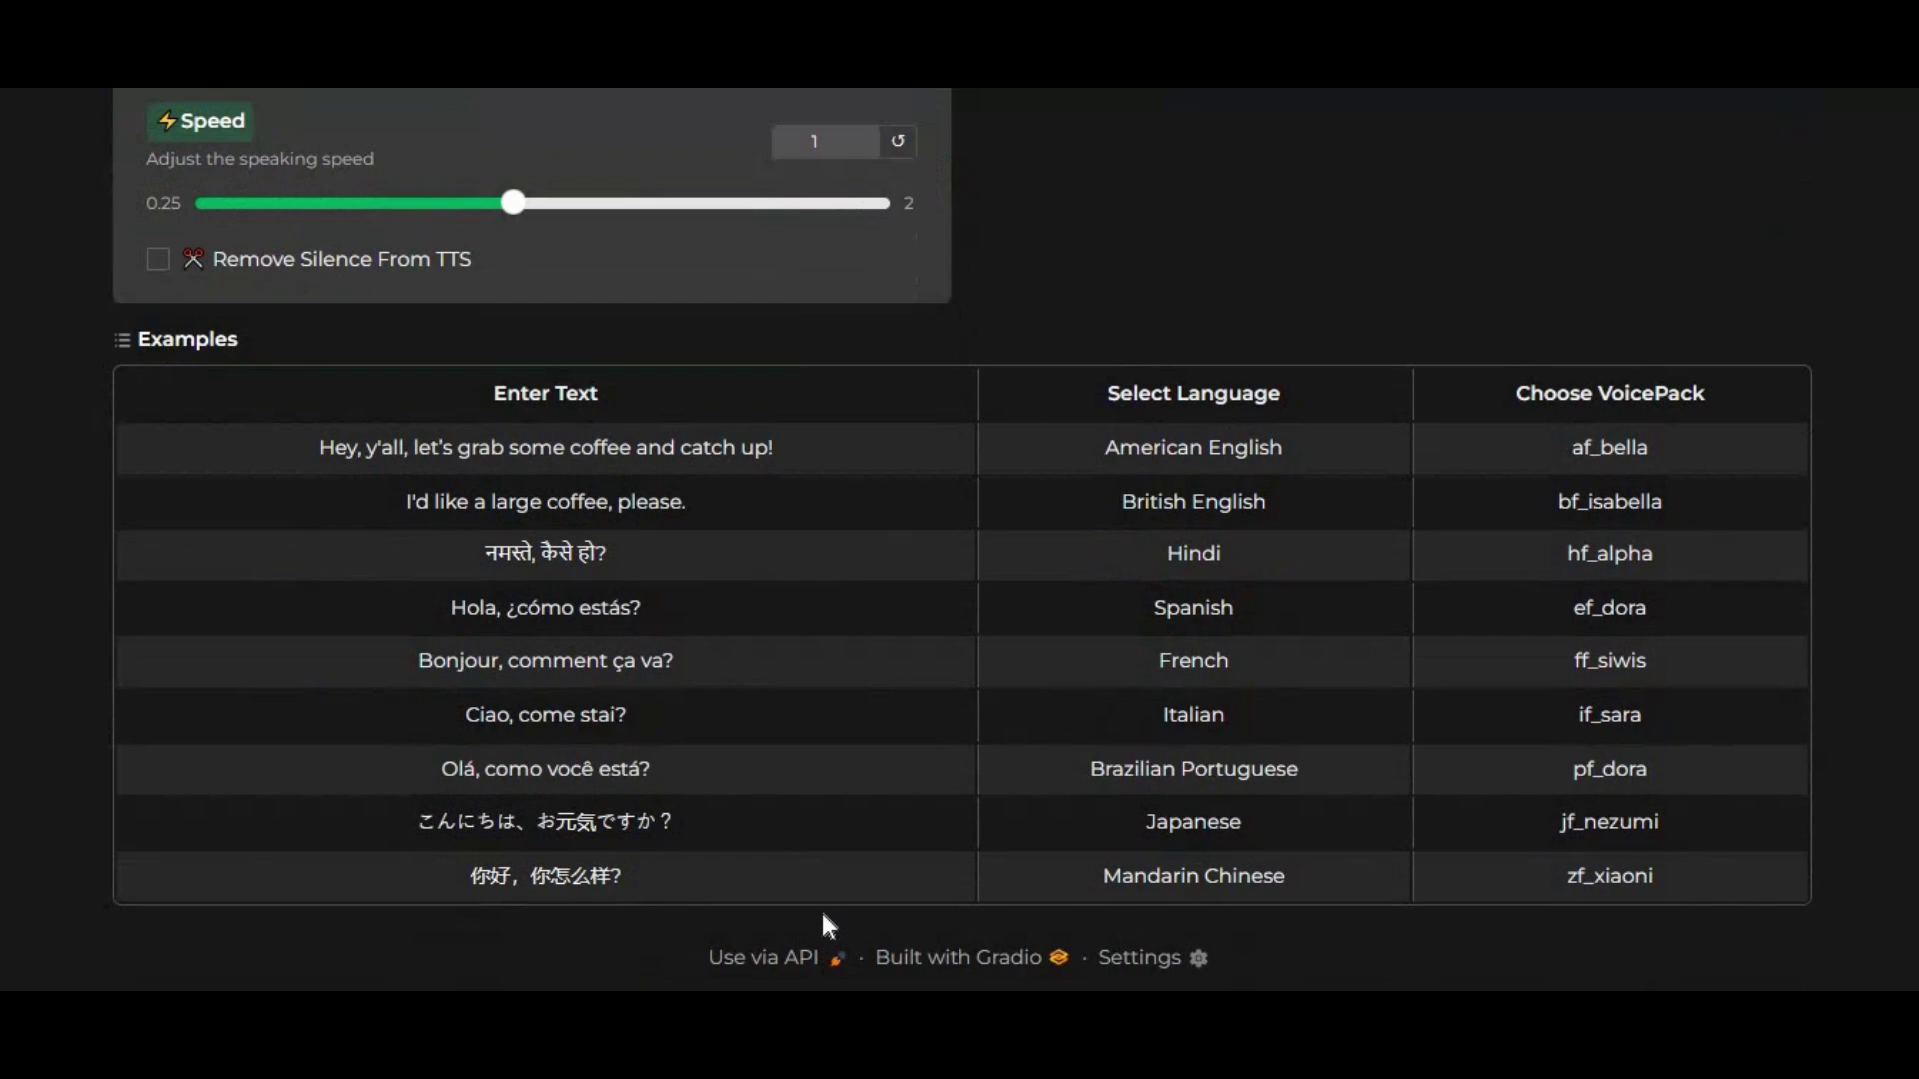
- Load the Hindi example with the hf_alpha voice pack and generate its speech
click(597, 599)
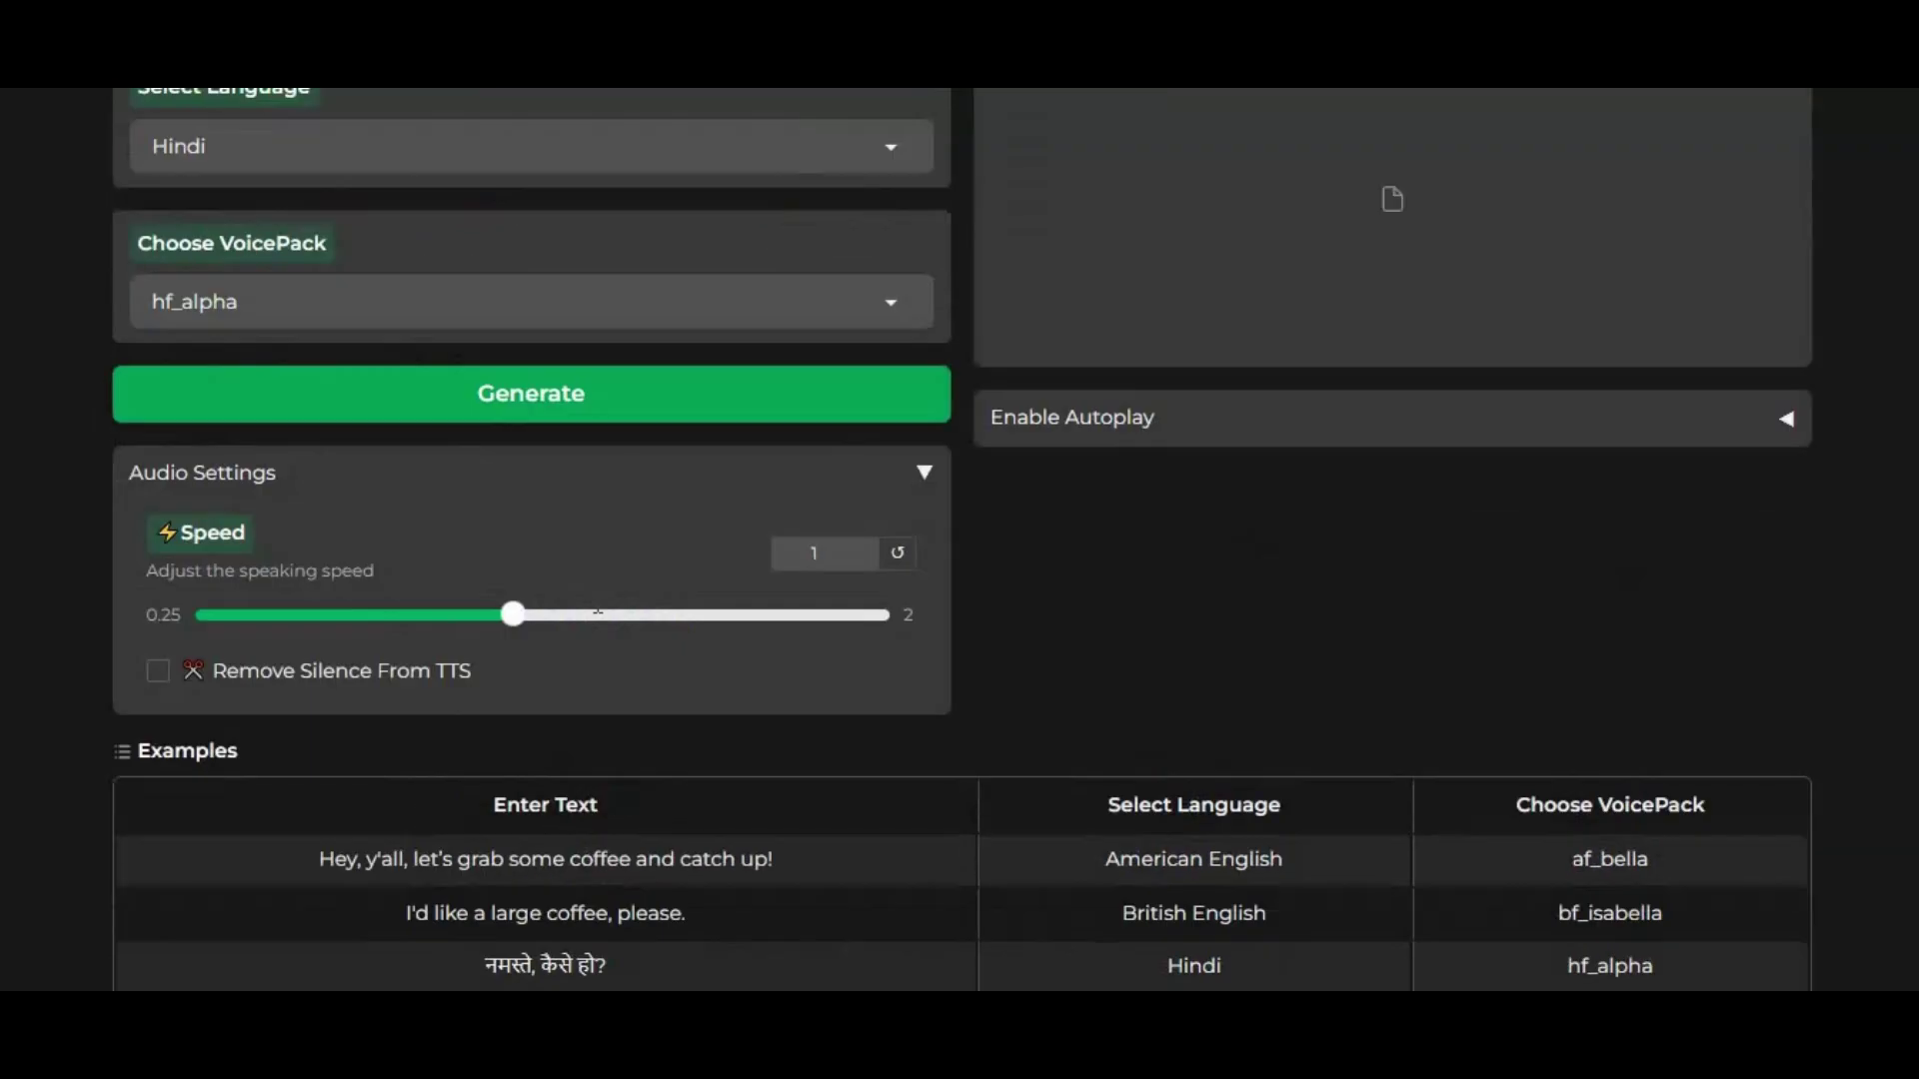
click(420, 817)
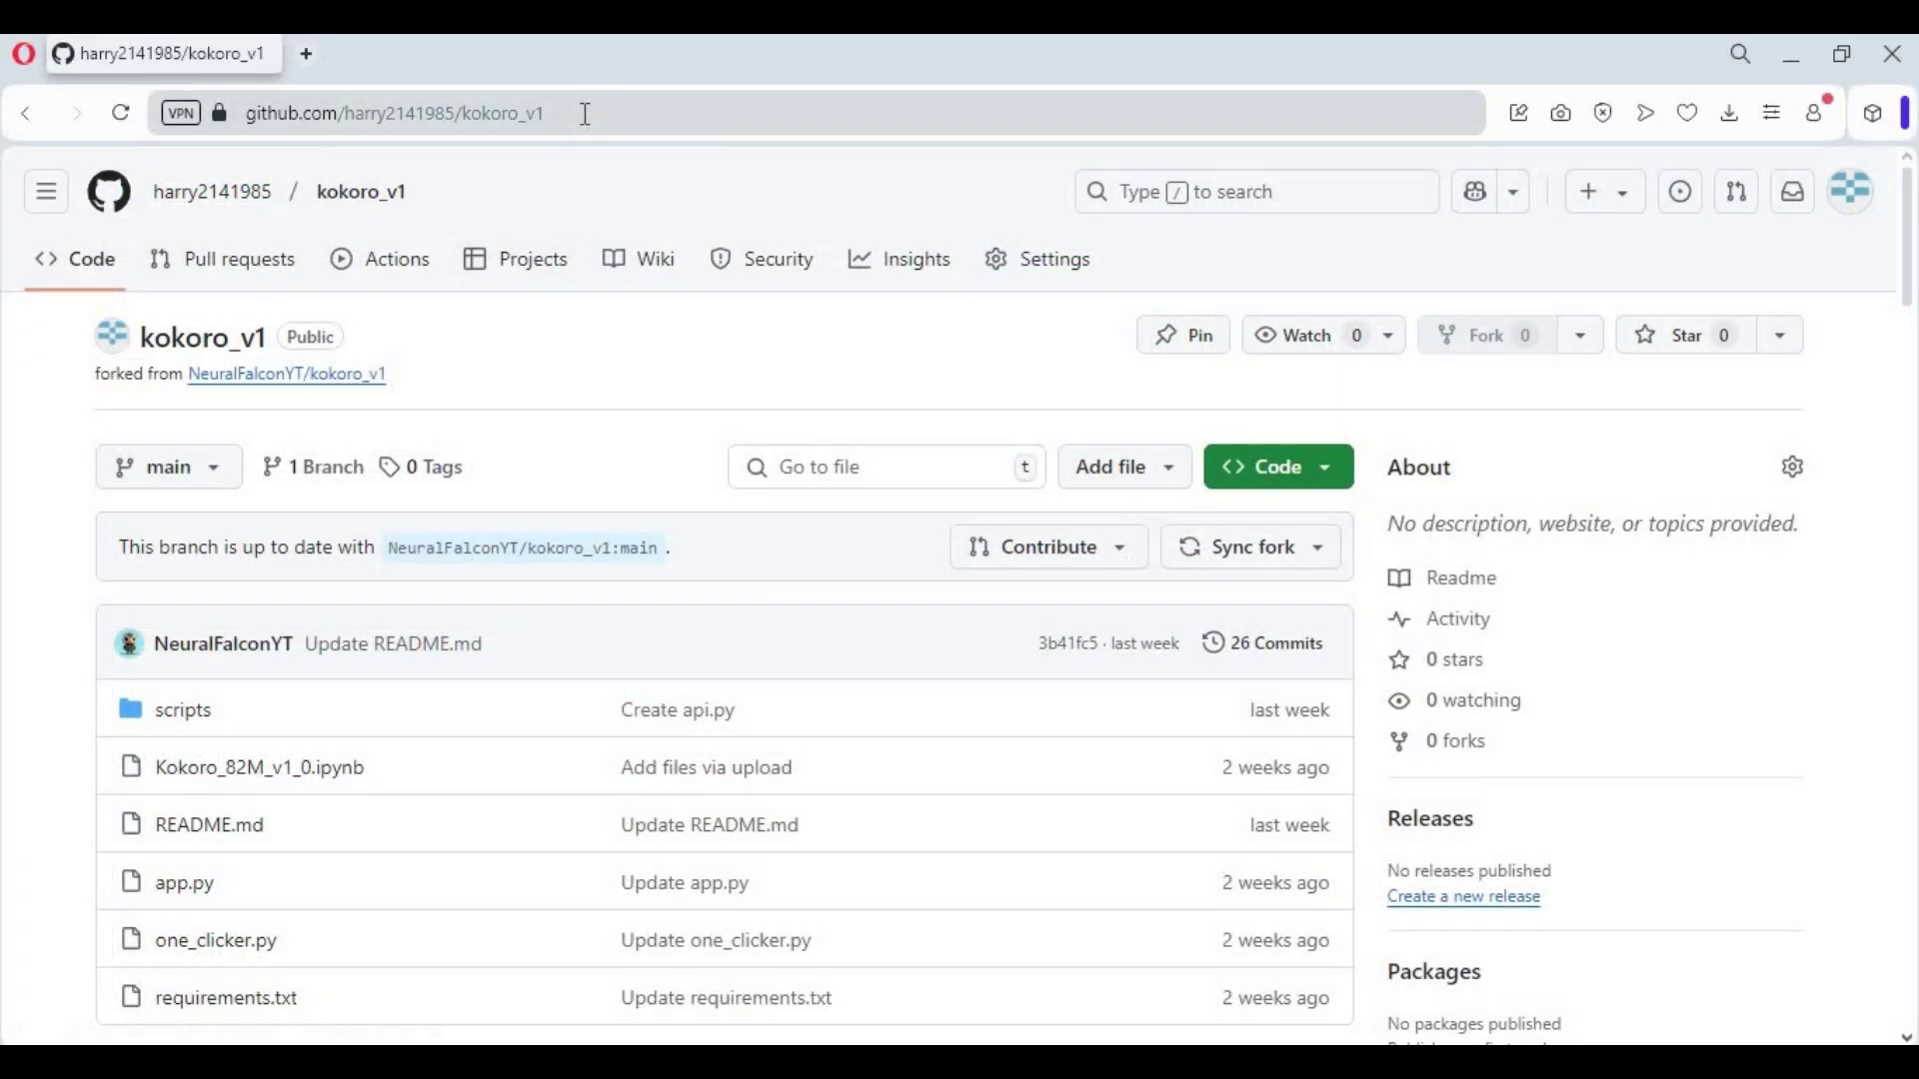
- Review the kokoro_v1 repository's address and its README instructions for installing and running Kokoro TTS V1.0
click(581, 115)
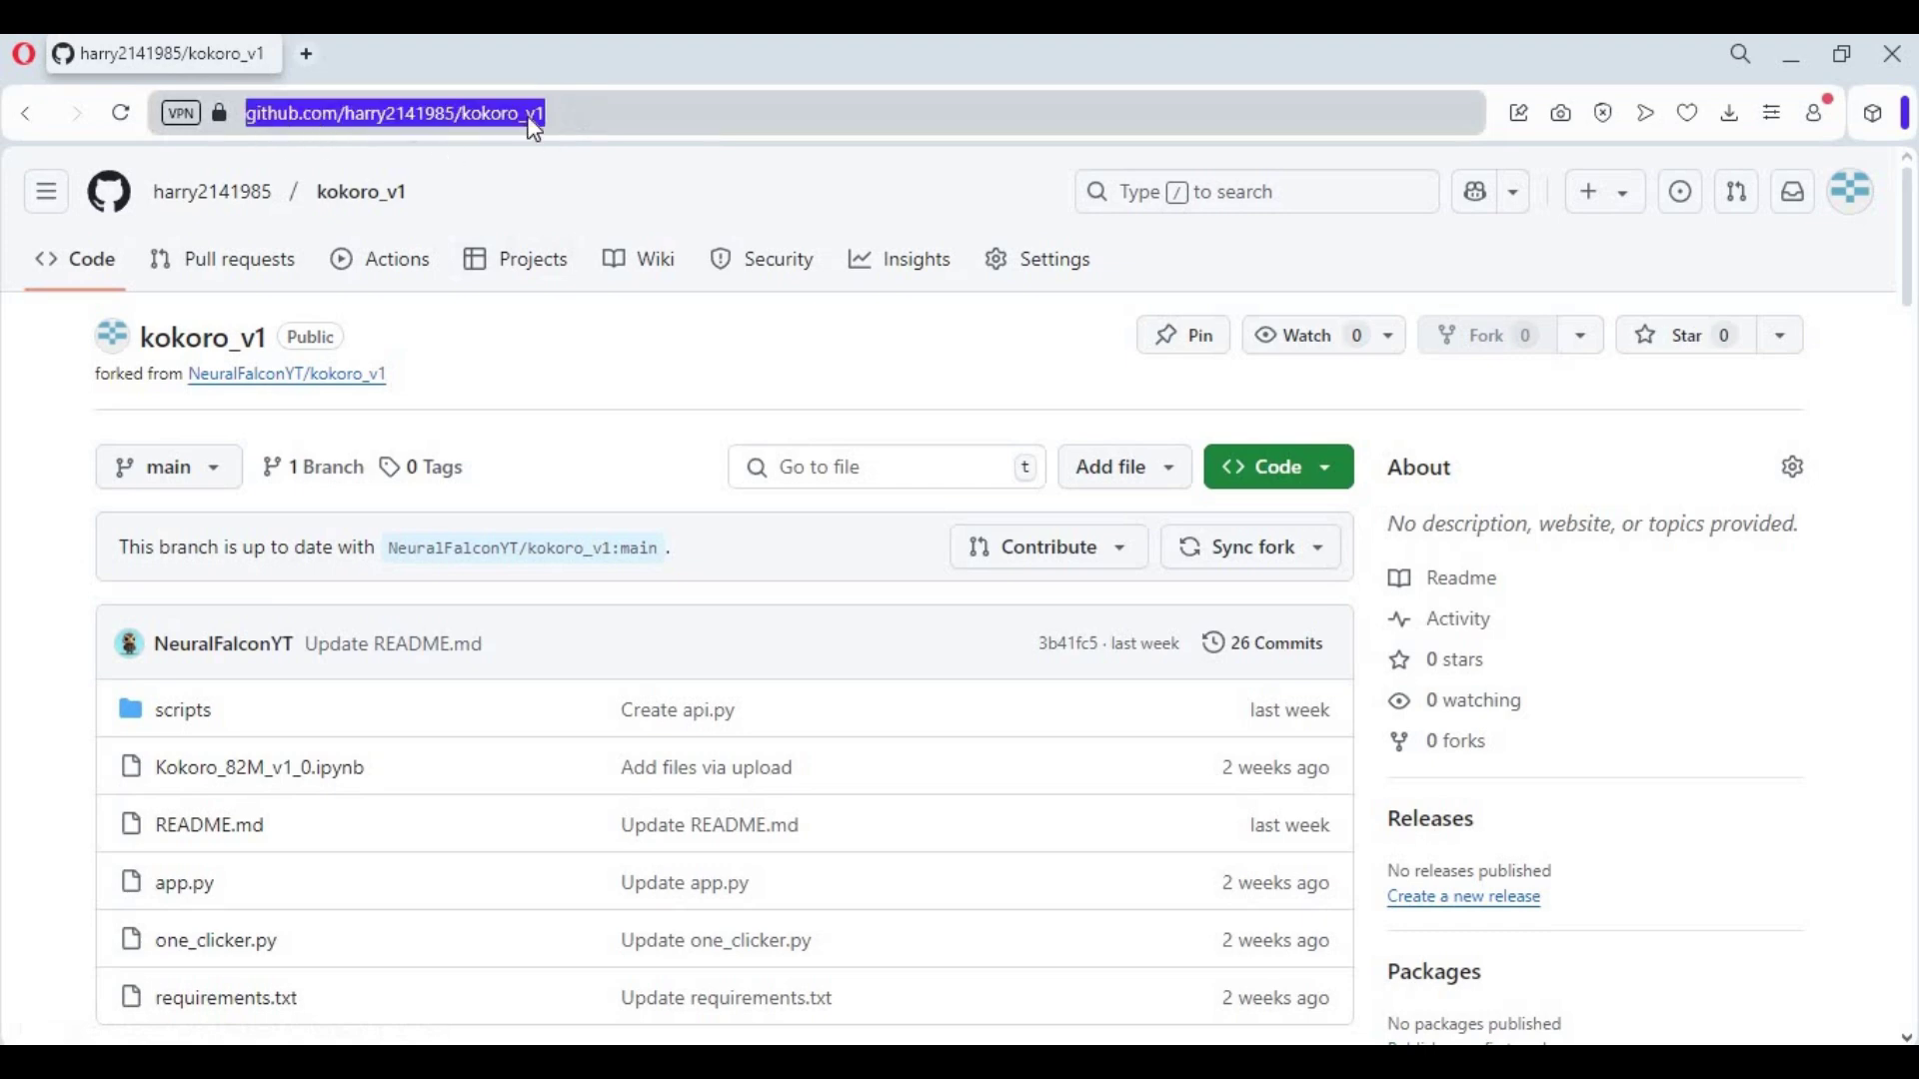
scroll(1105, 752, down, 8)
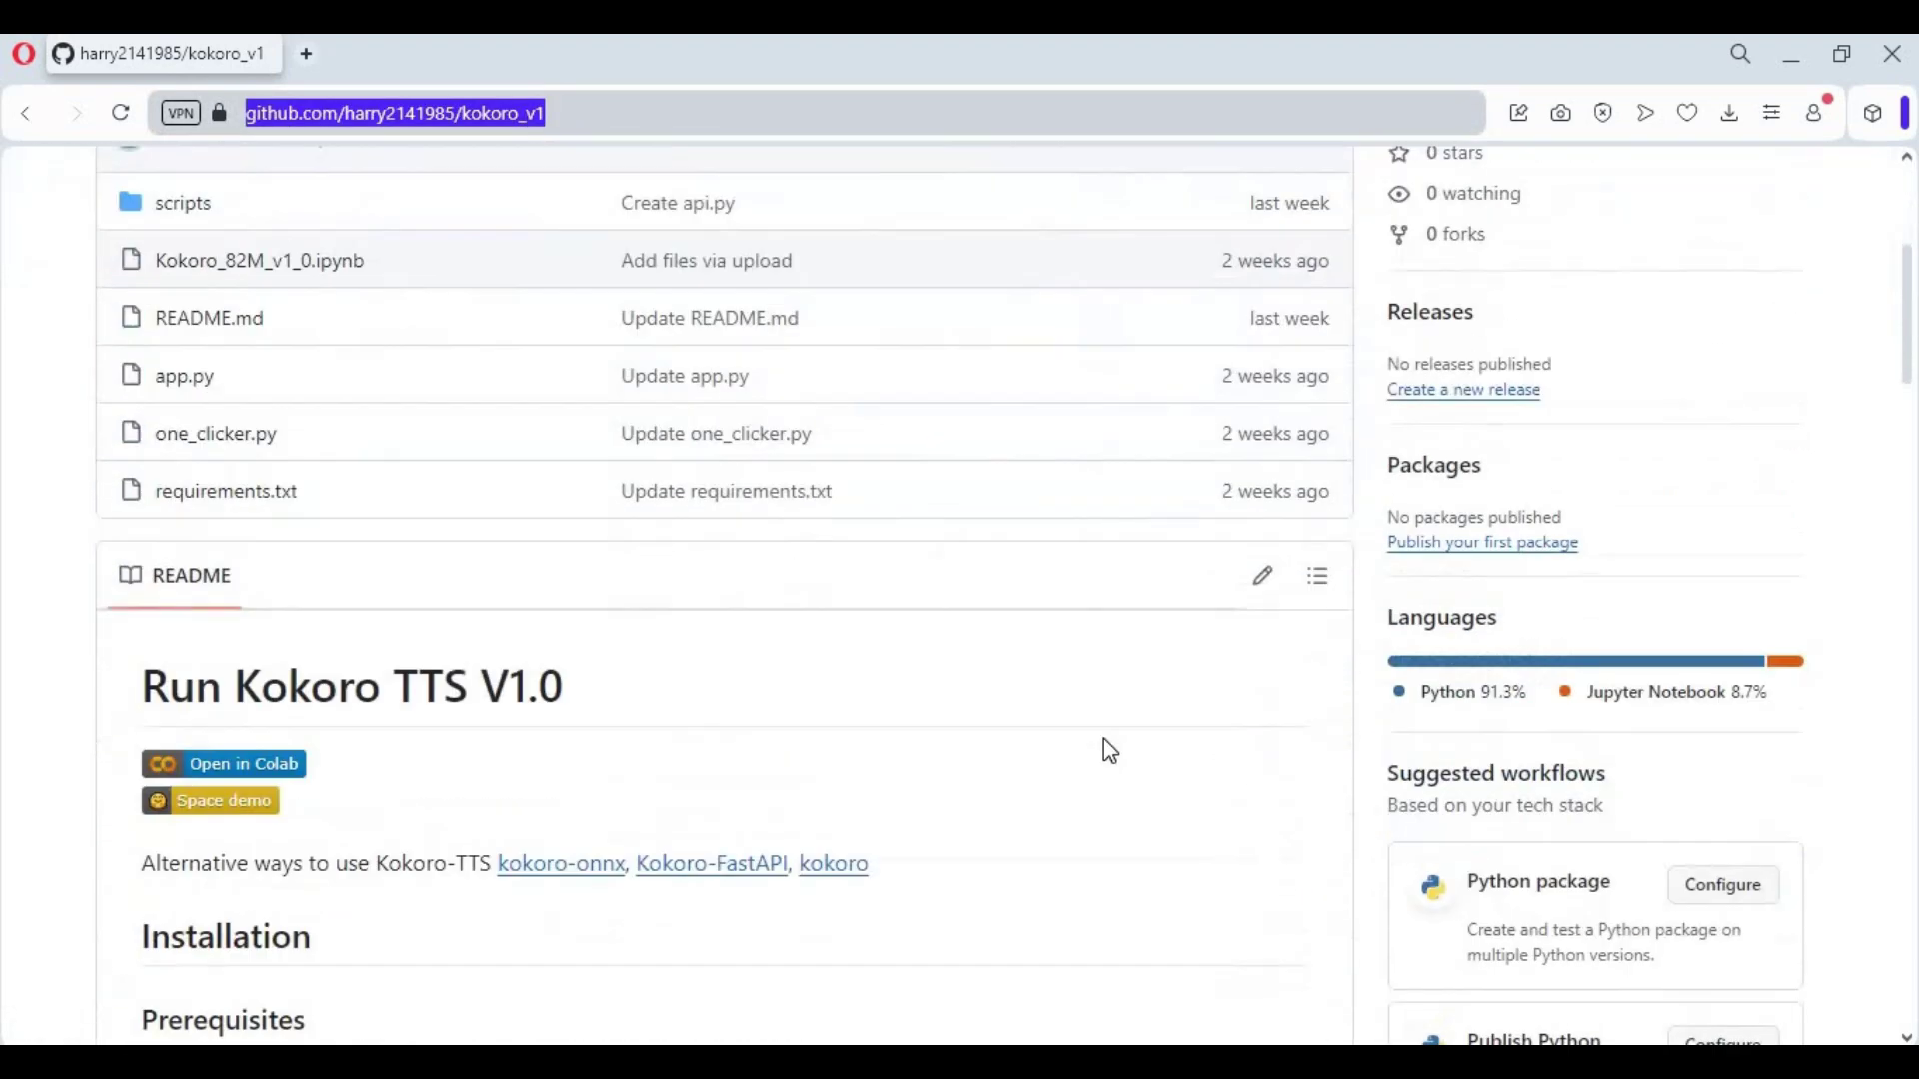
scroll(1110, 751, down, 15)
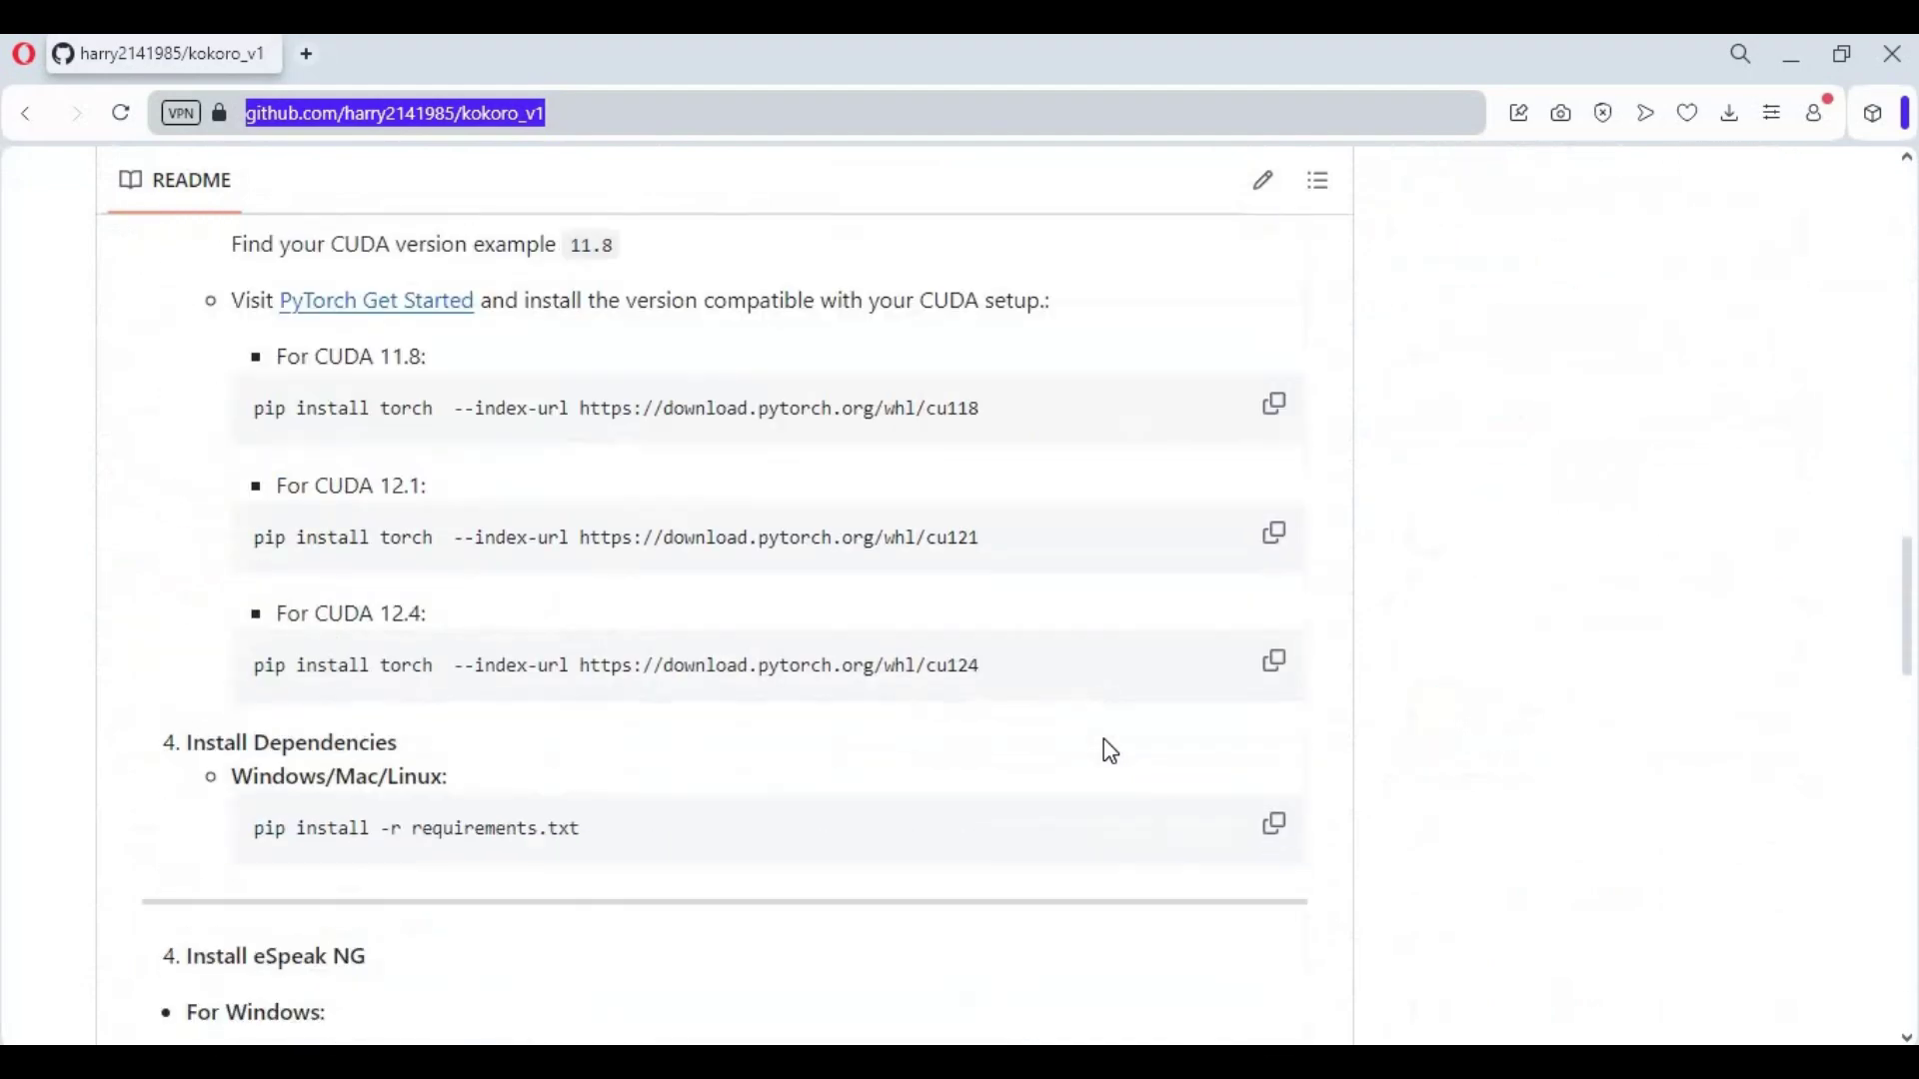
scroll(1110, 751, down, 15)
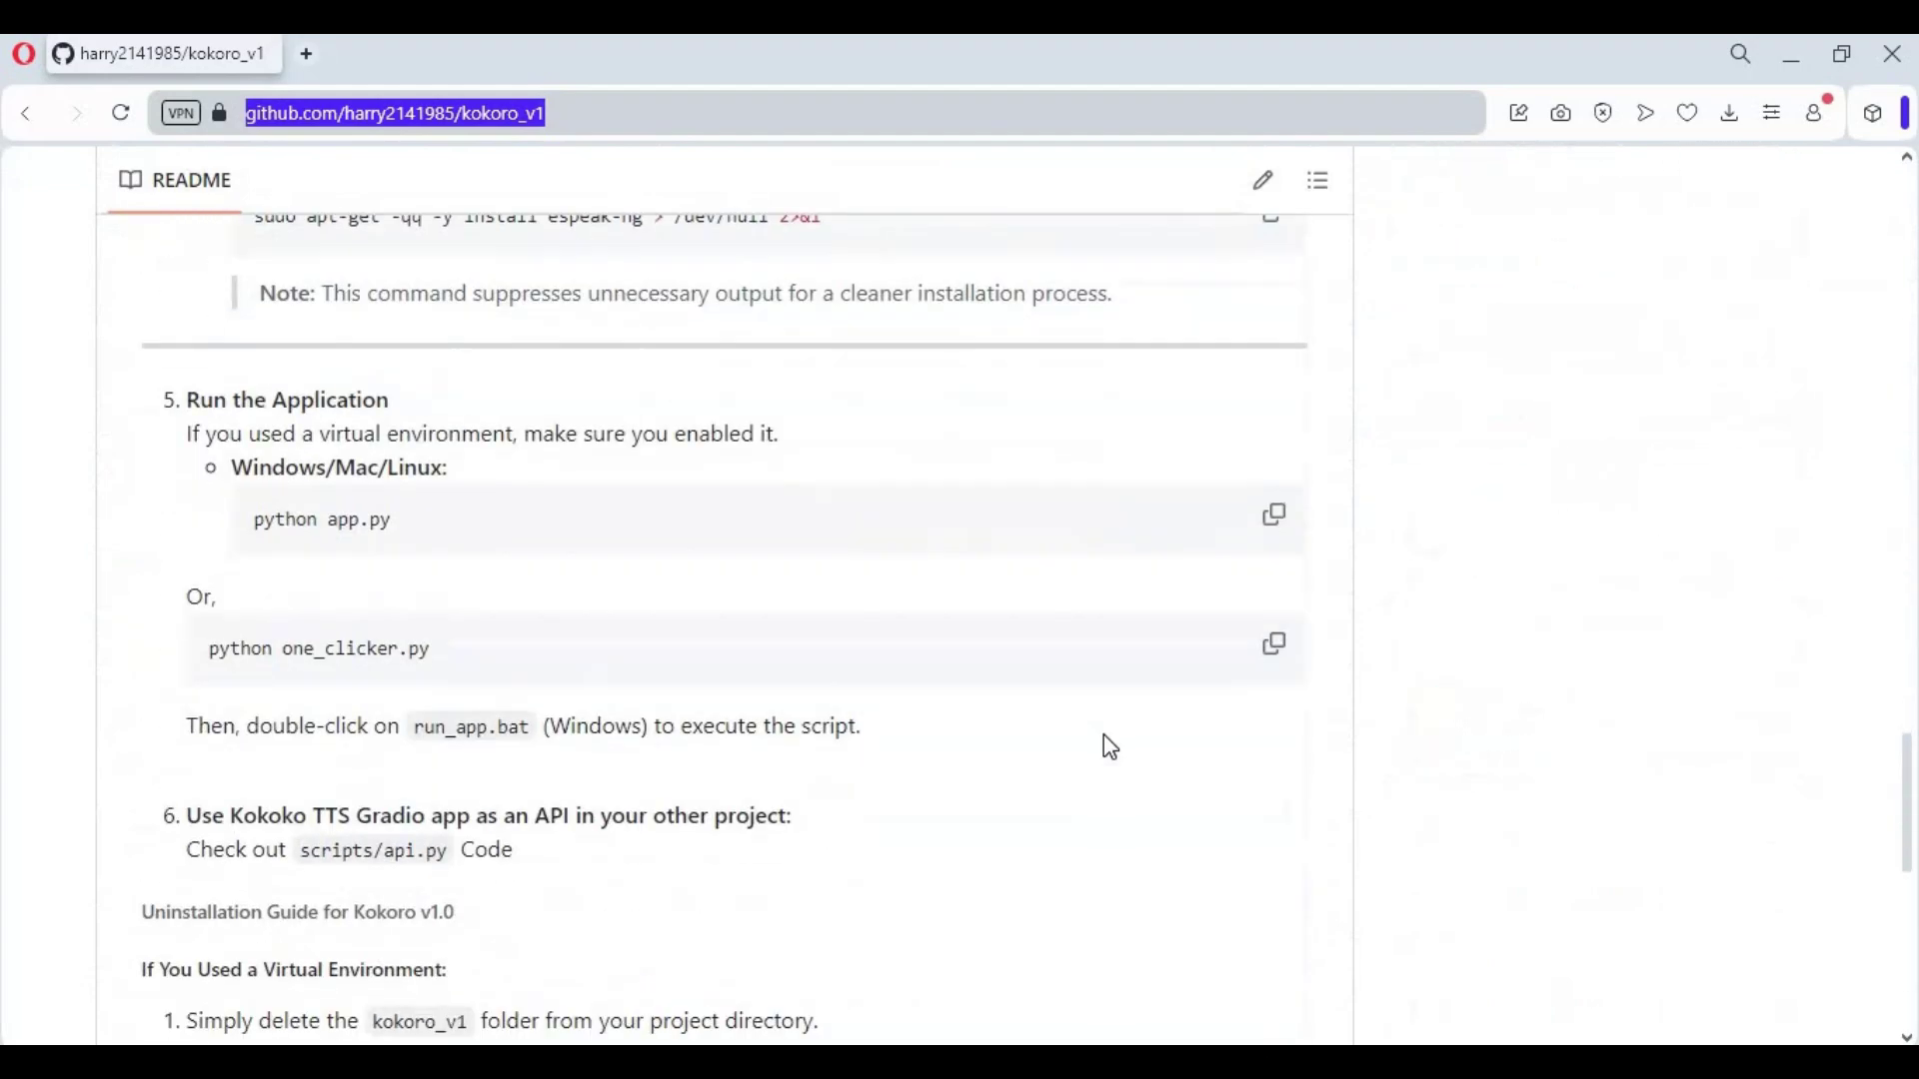
scroll(1110, 747, down, 5)
scroll(1116, 726, up, 20)
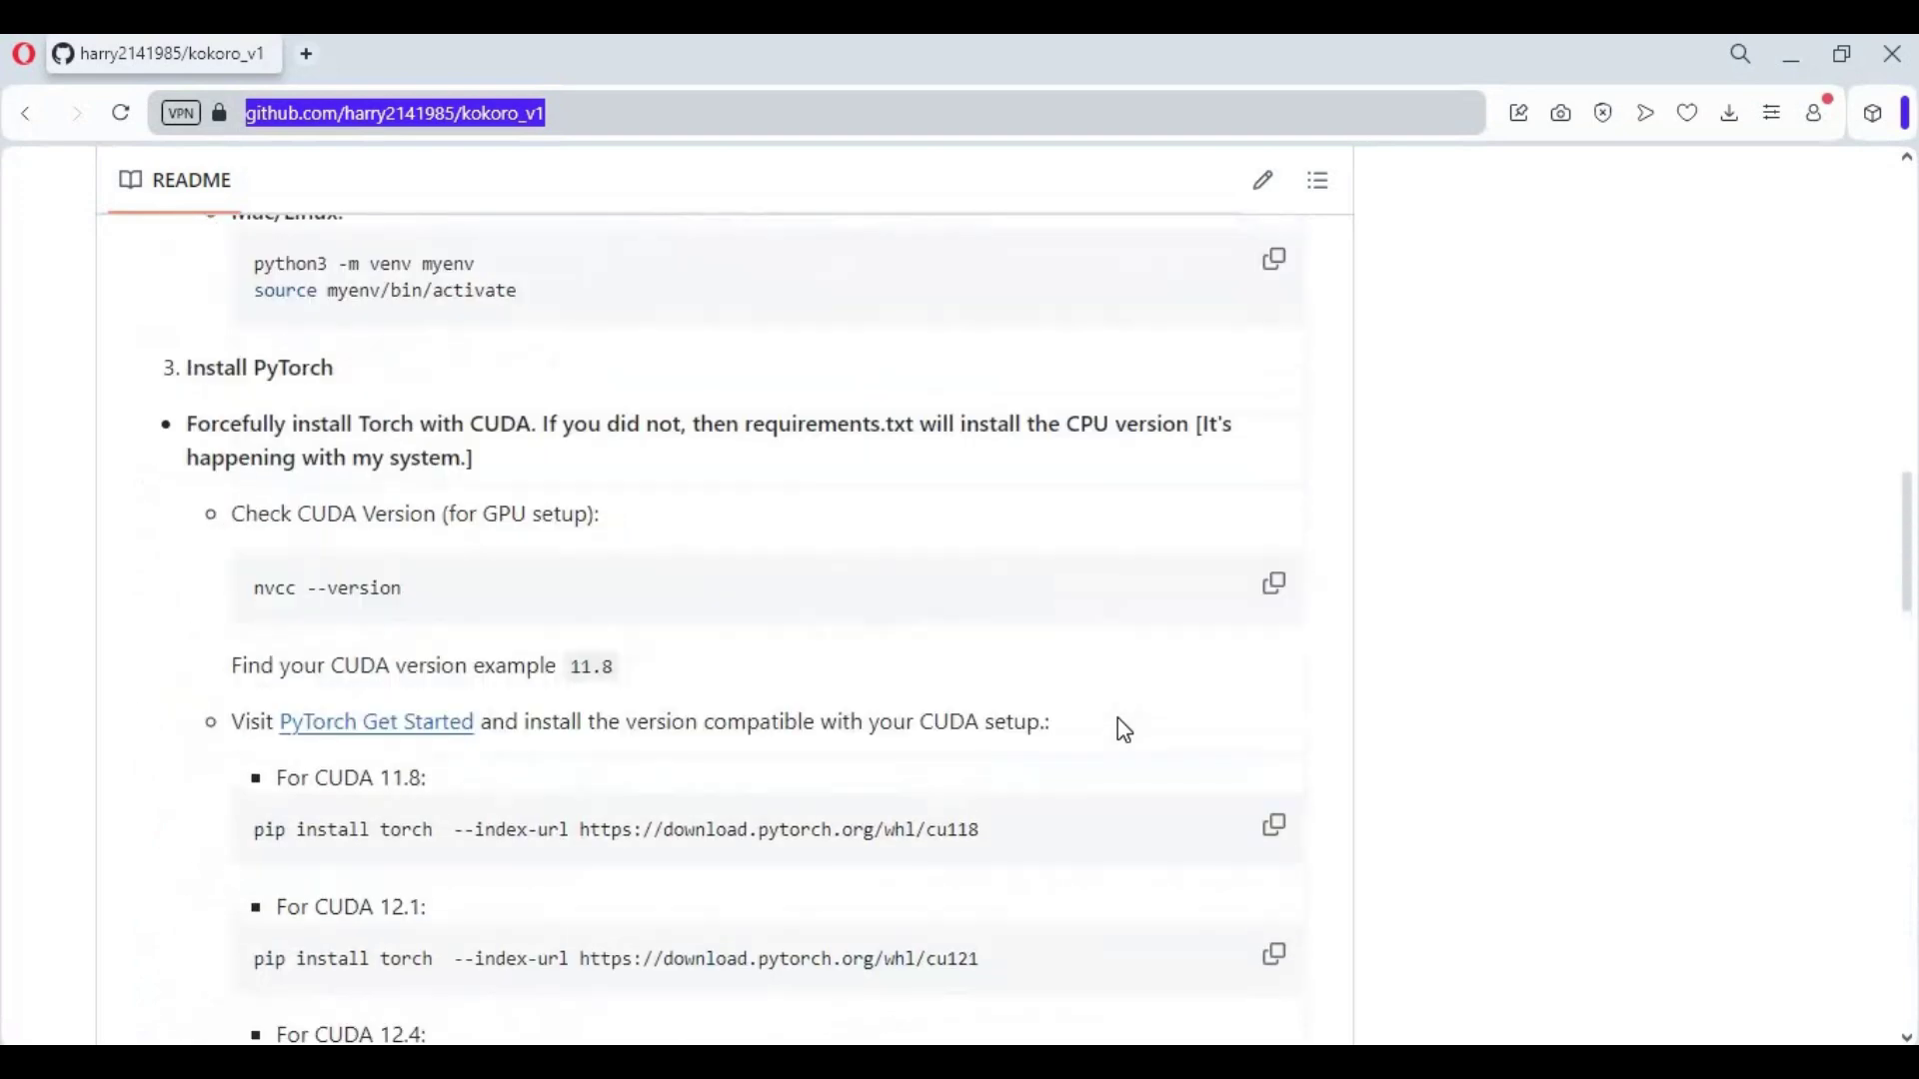
scroll(1118, 718, up, 15)
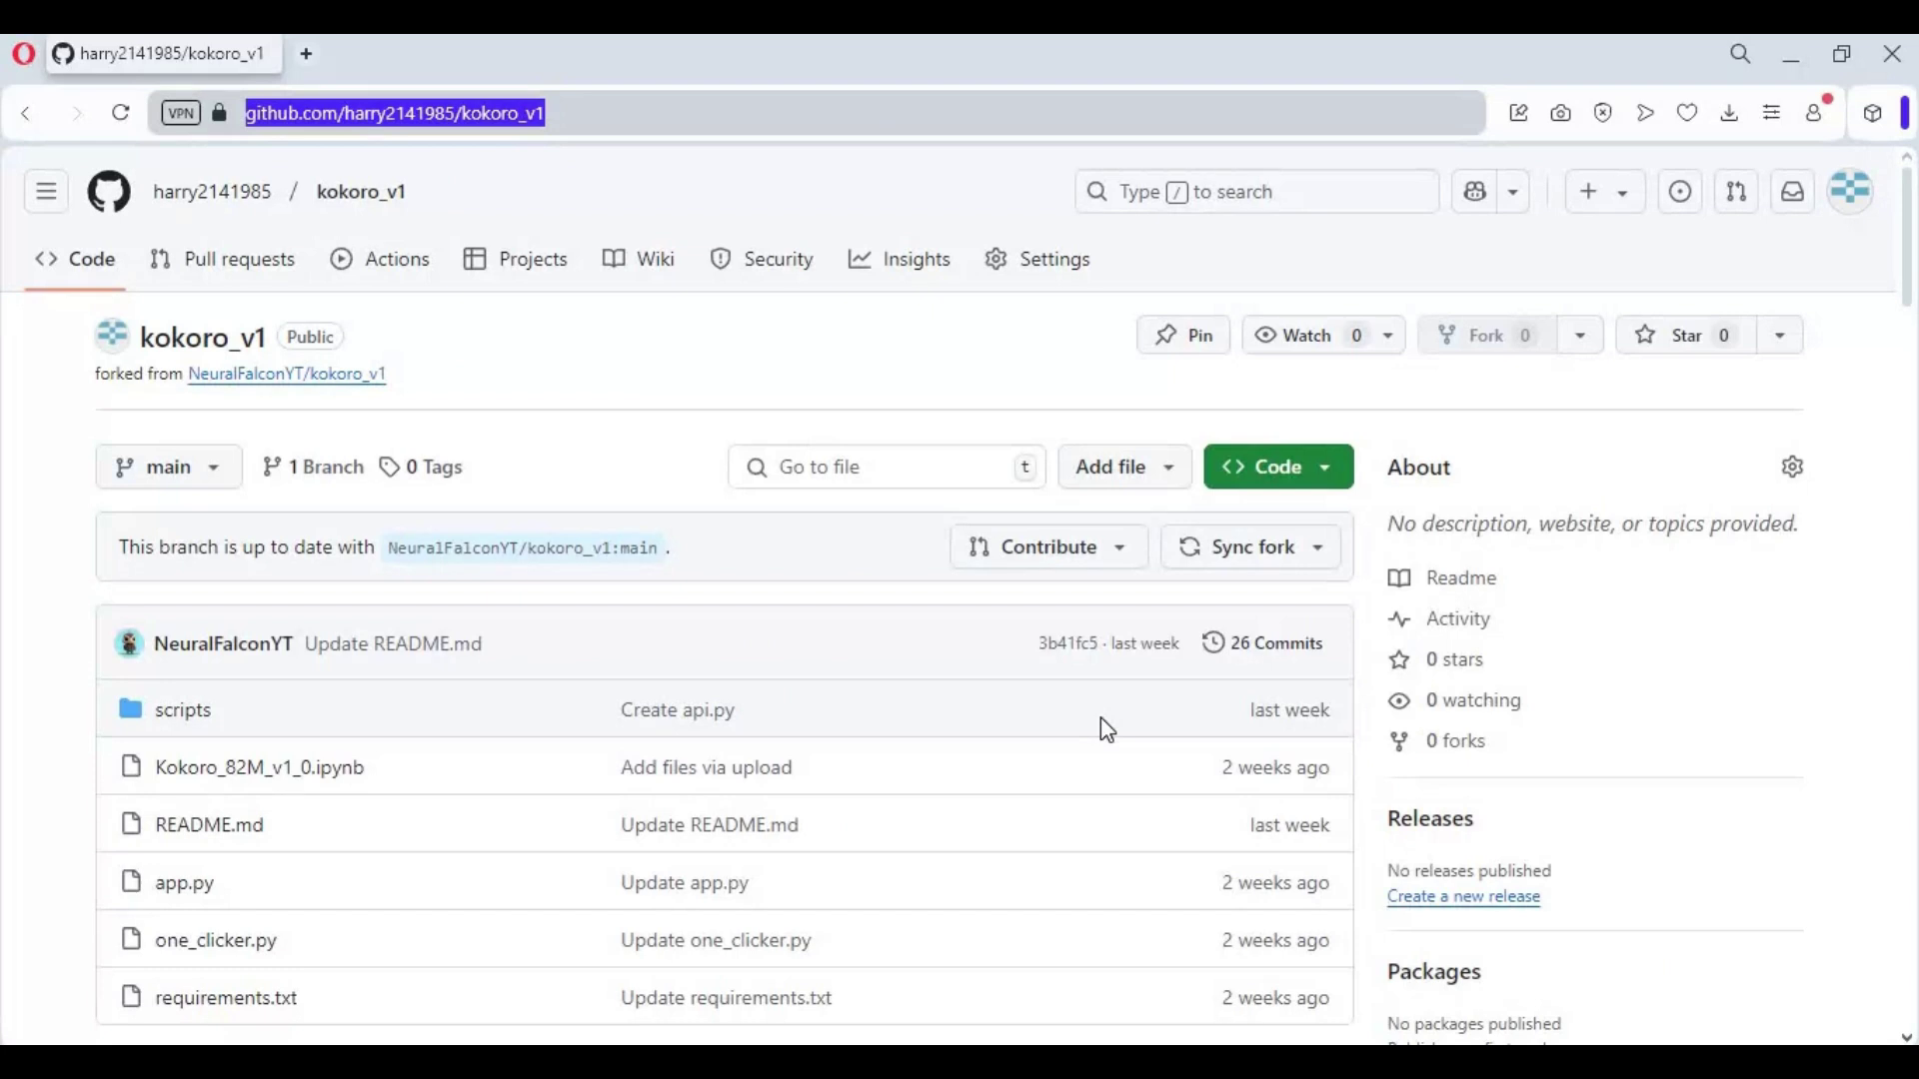
- Download the kokoro_v1 repository as kokoro_v1-main.zip into the k folder on drive F:
click(1295, 487)
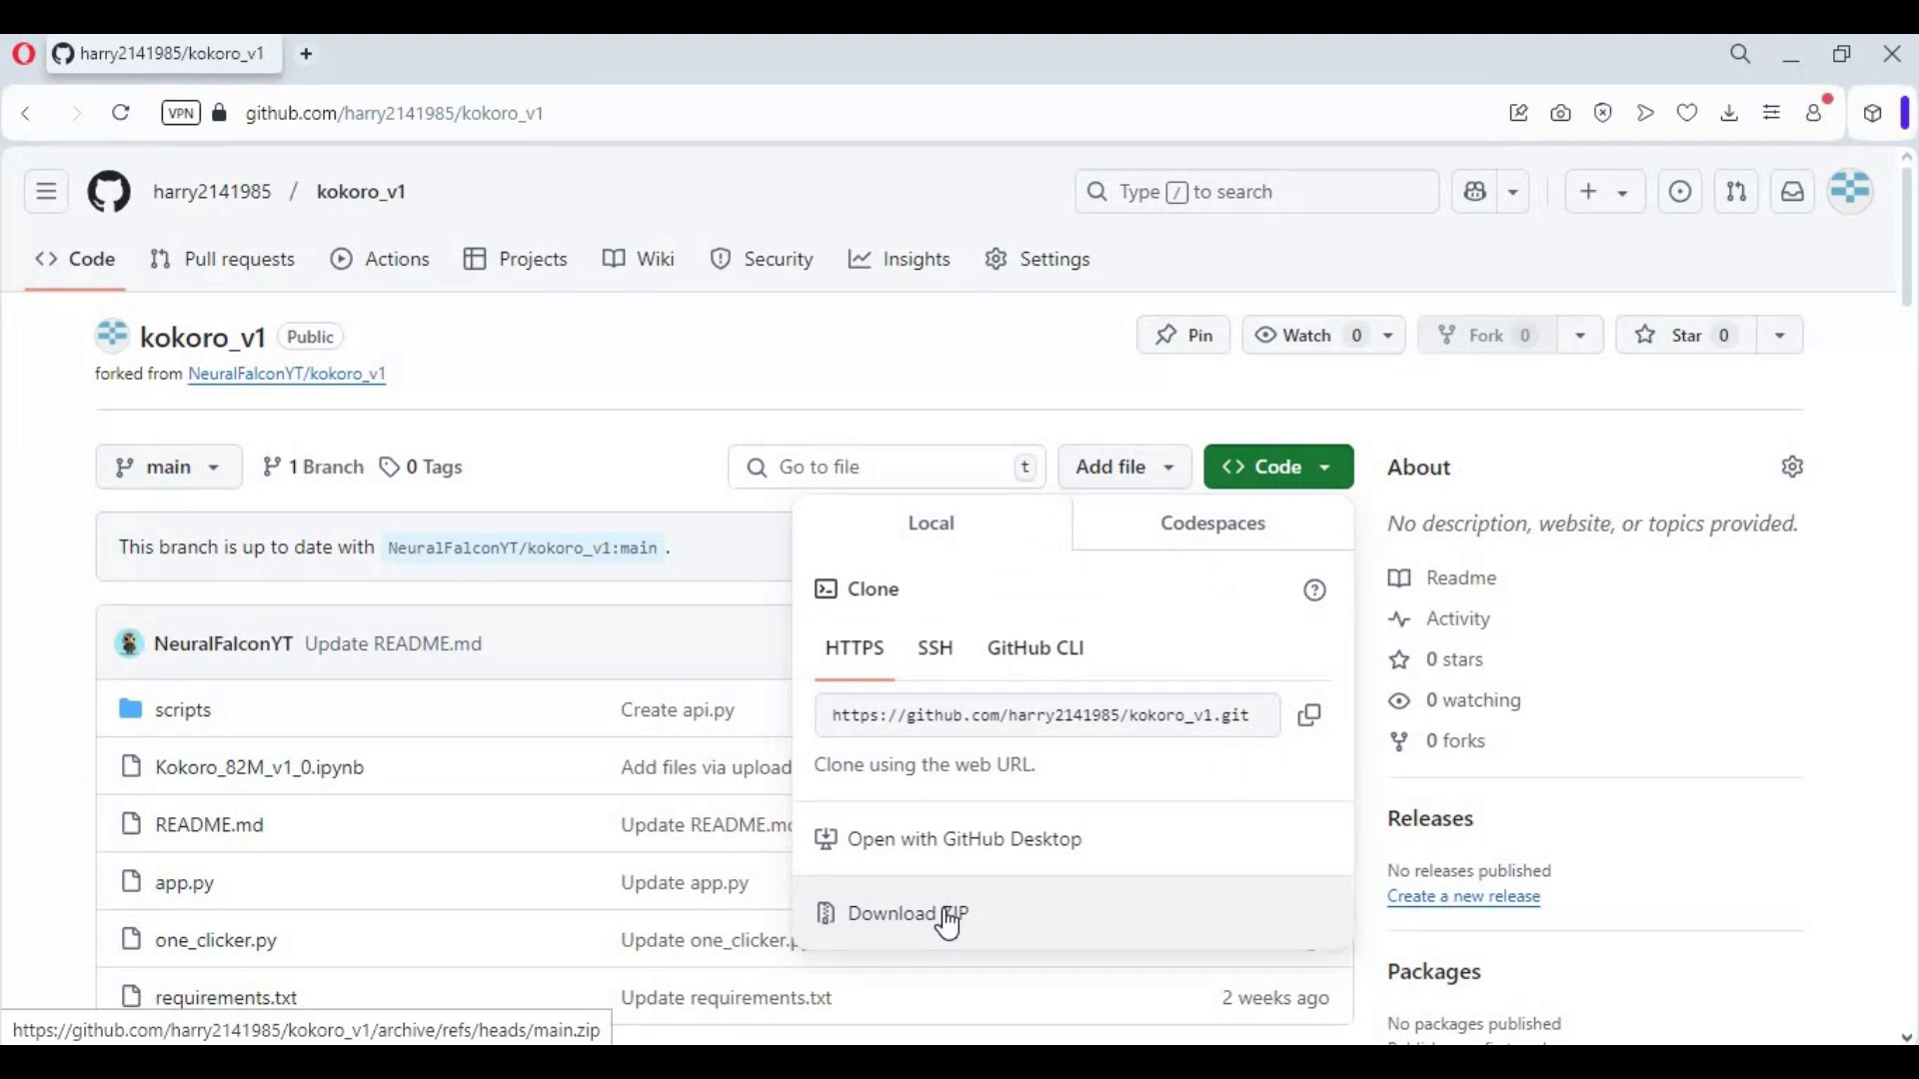
click(915, 910)
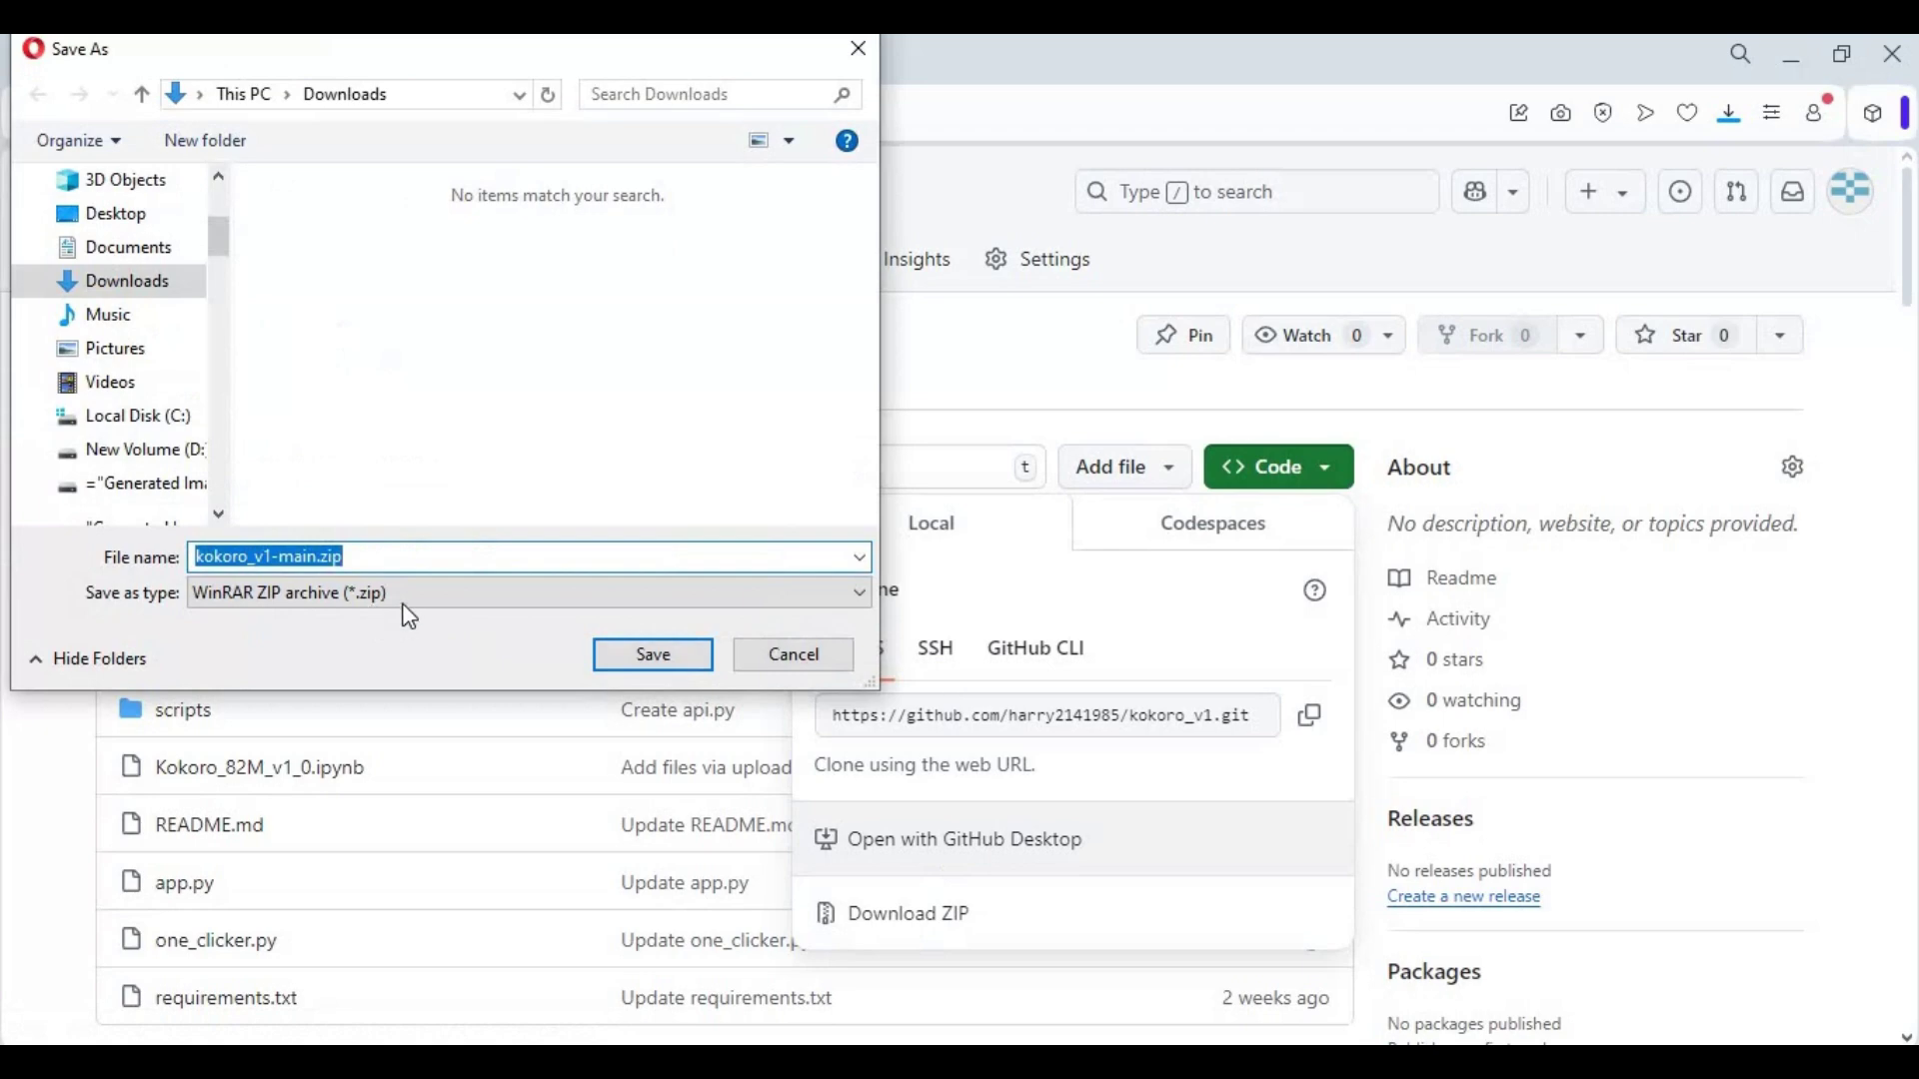
click(131, 483)
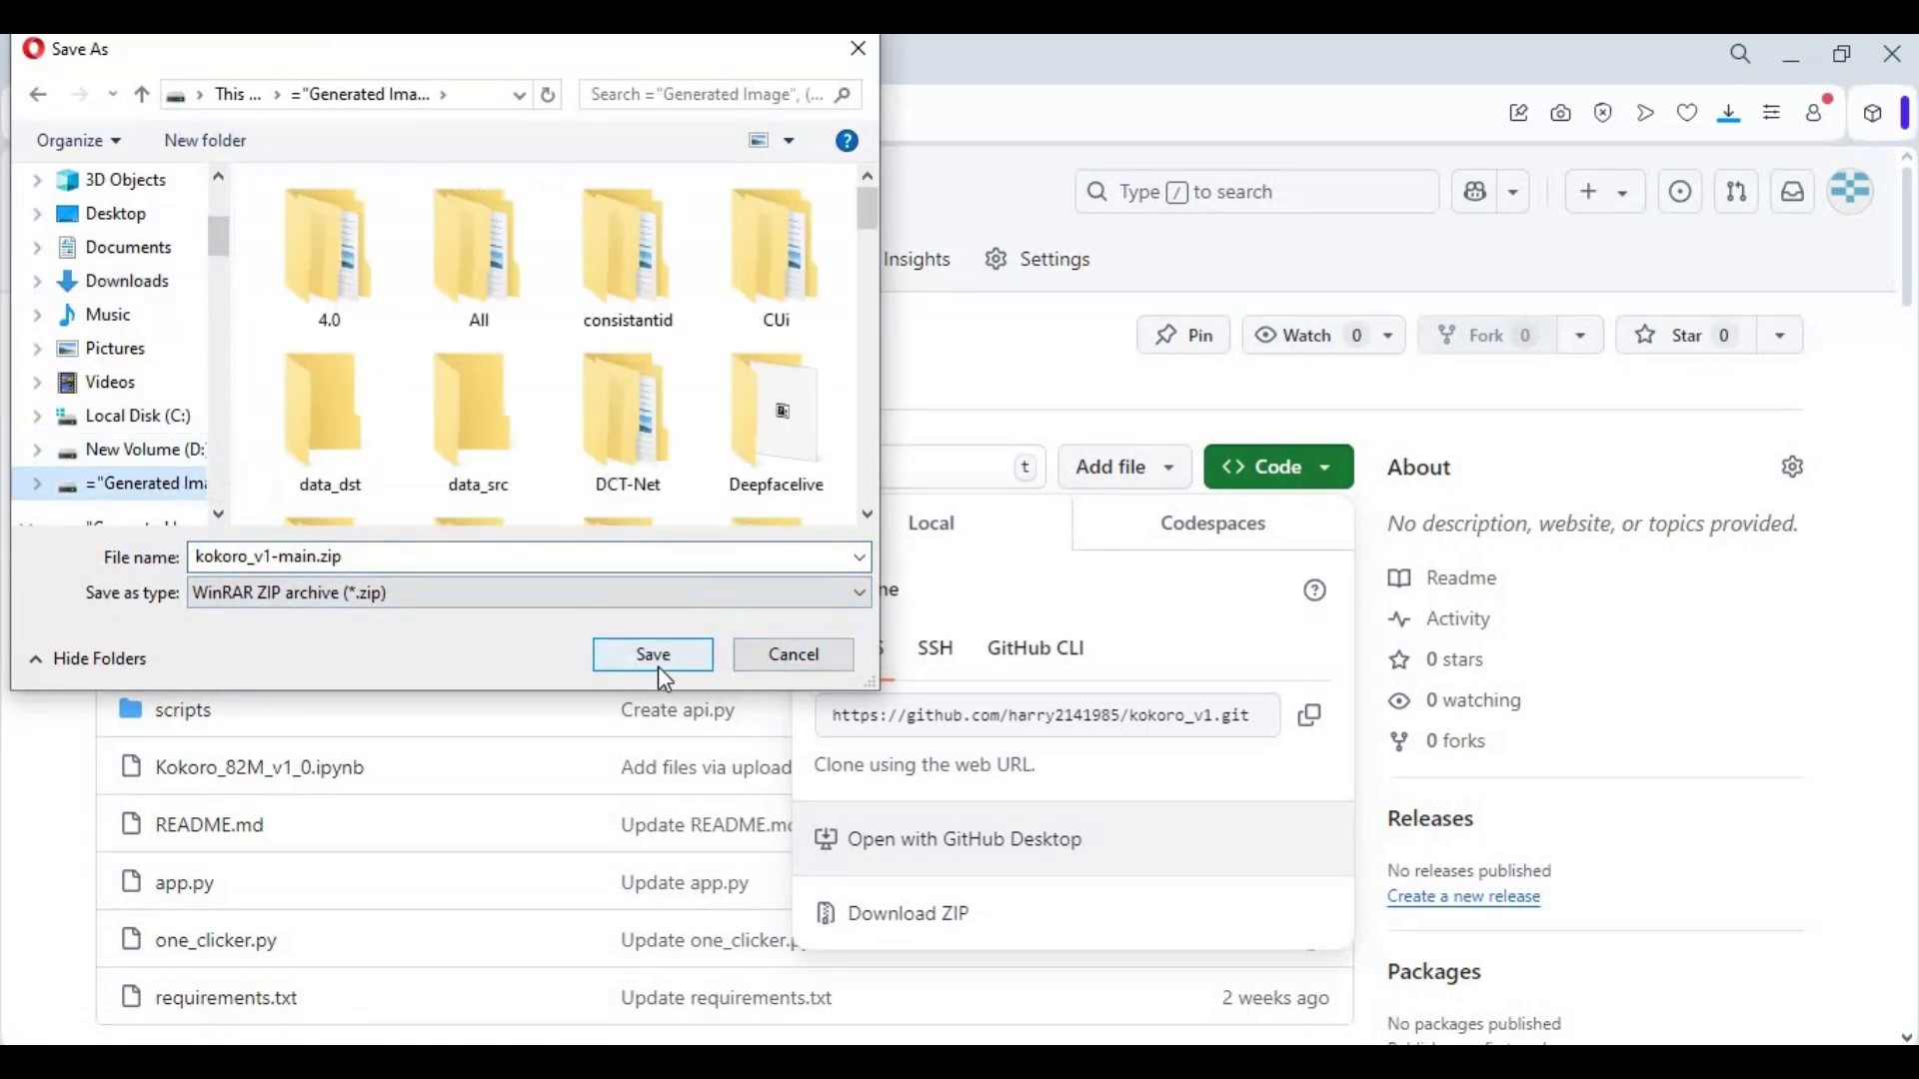
click(659, 665)
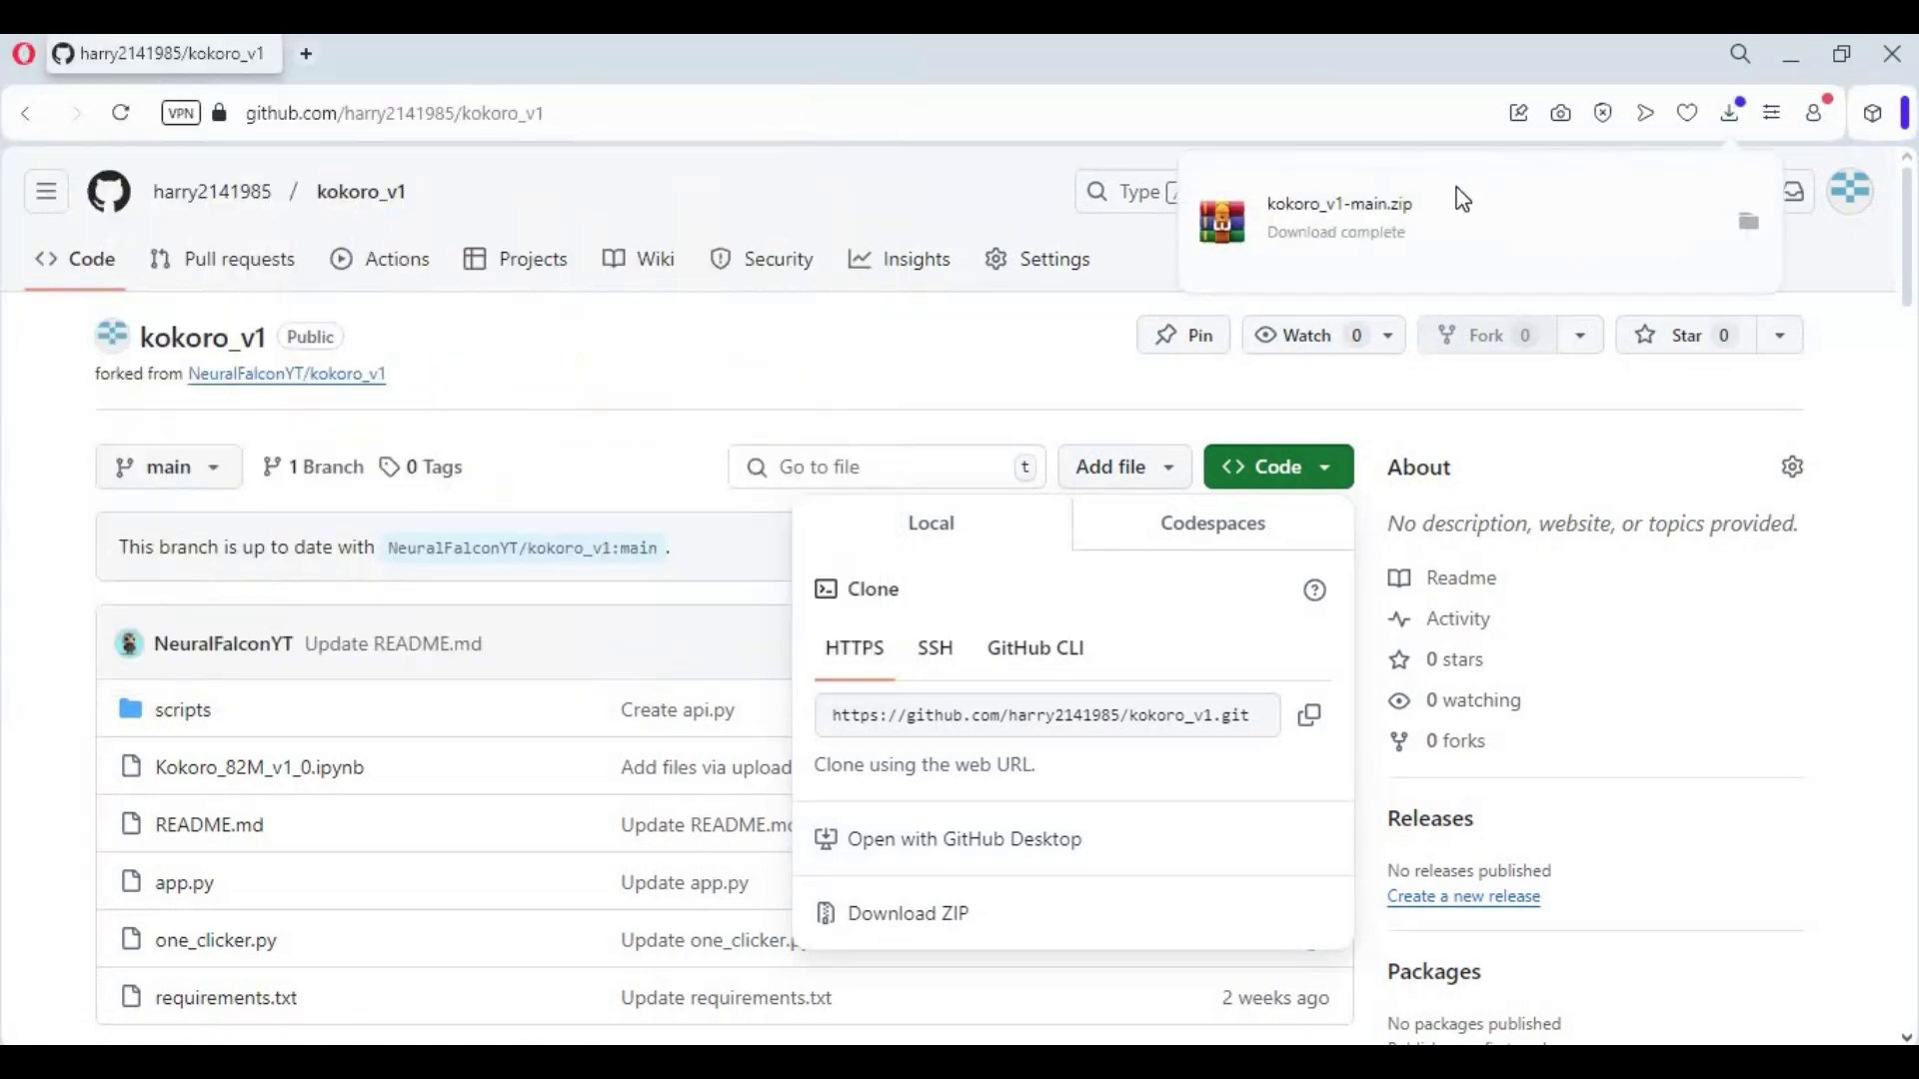
- Extract the downloaded kokoro_v1-main.zip in its own location and open the extracted kokoro_v1-main folder
click(1750, 223)
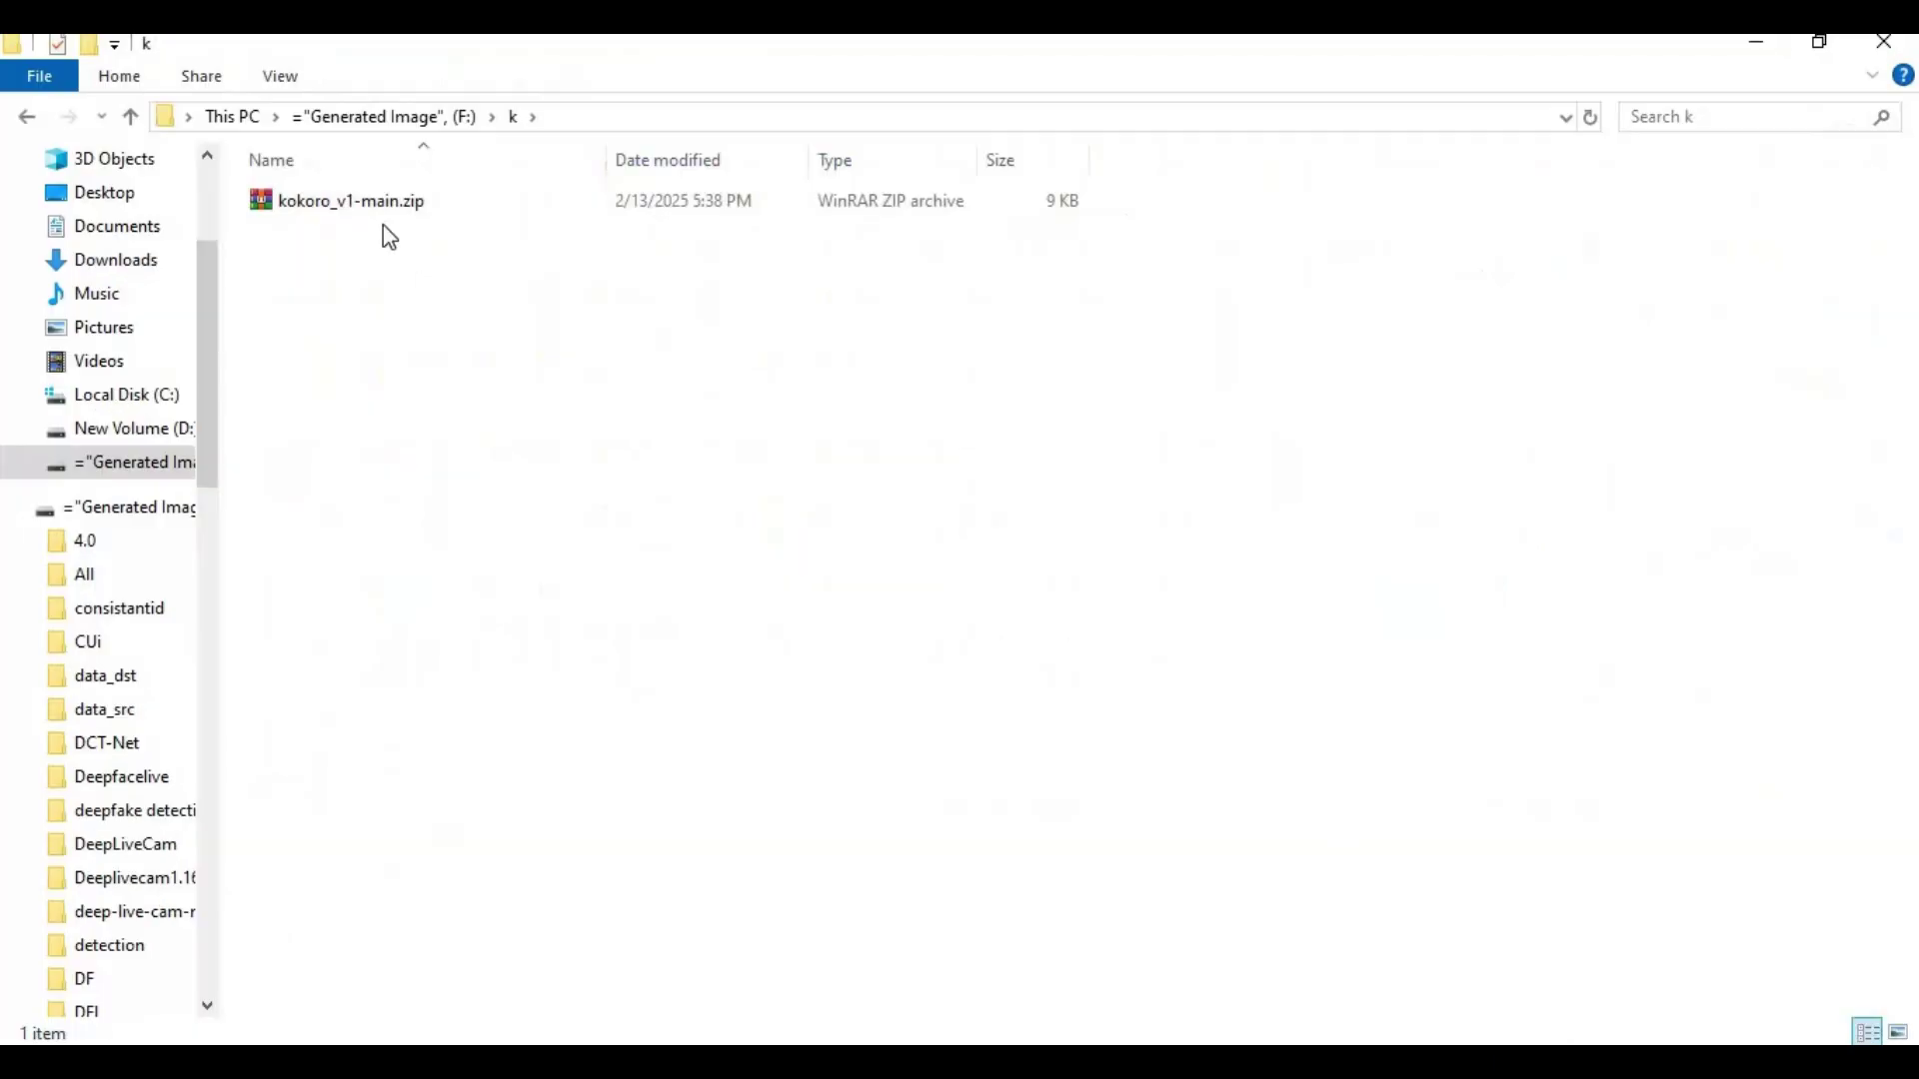
right_click(321, 201)
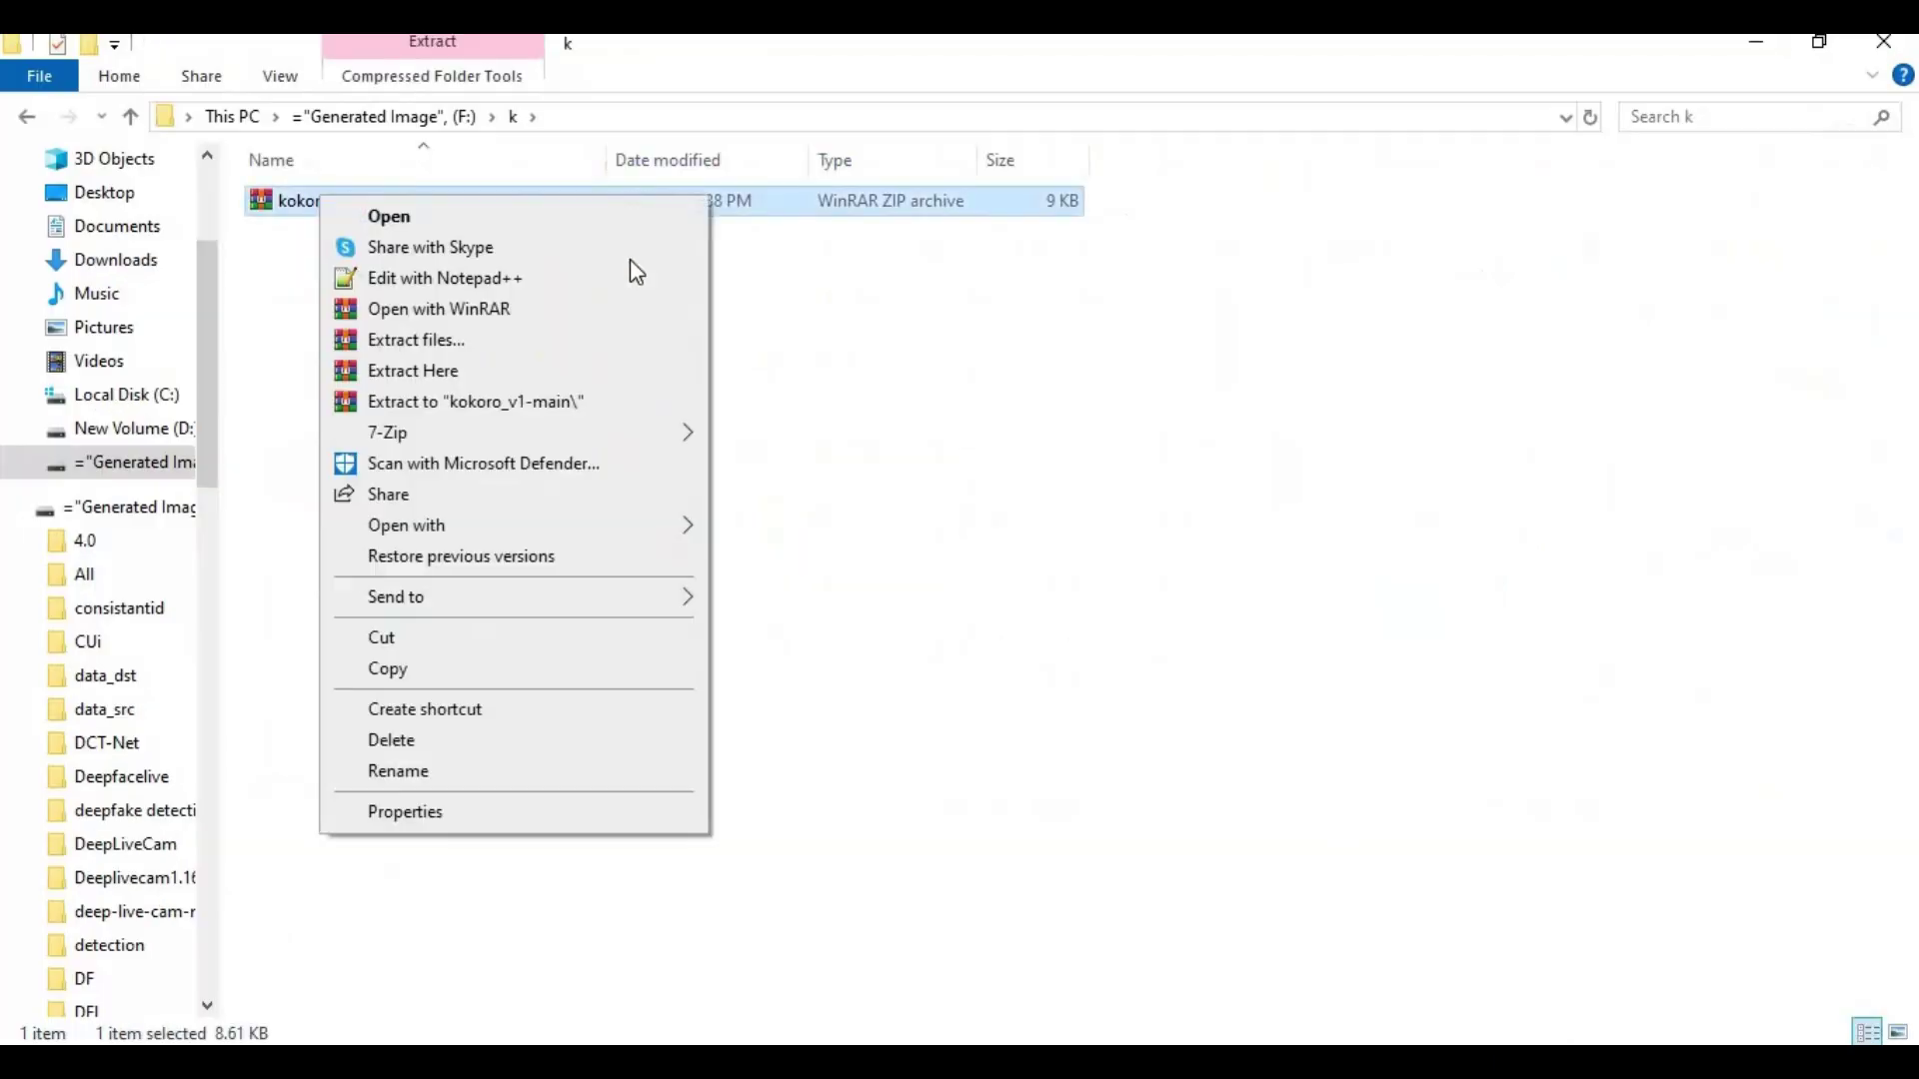
click(468, 372)
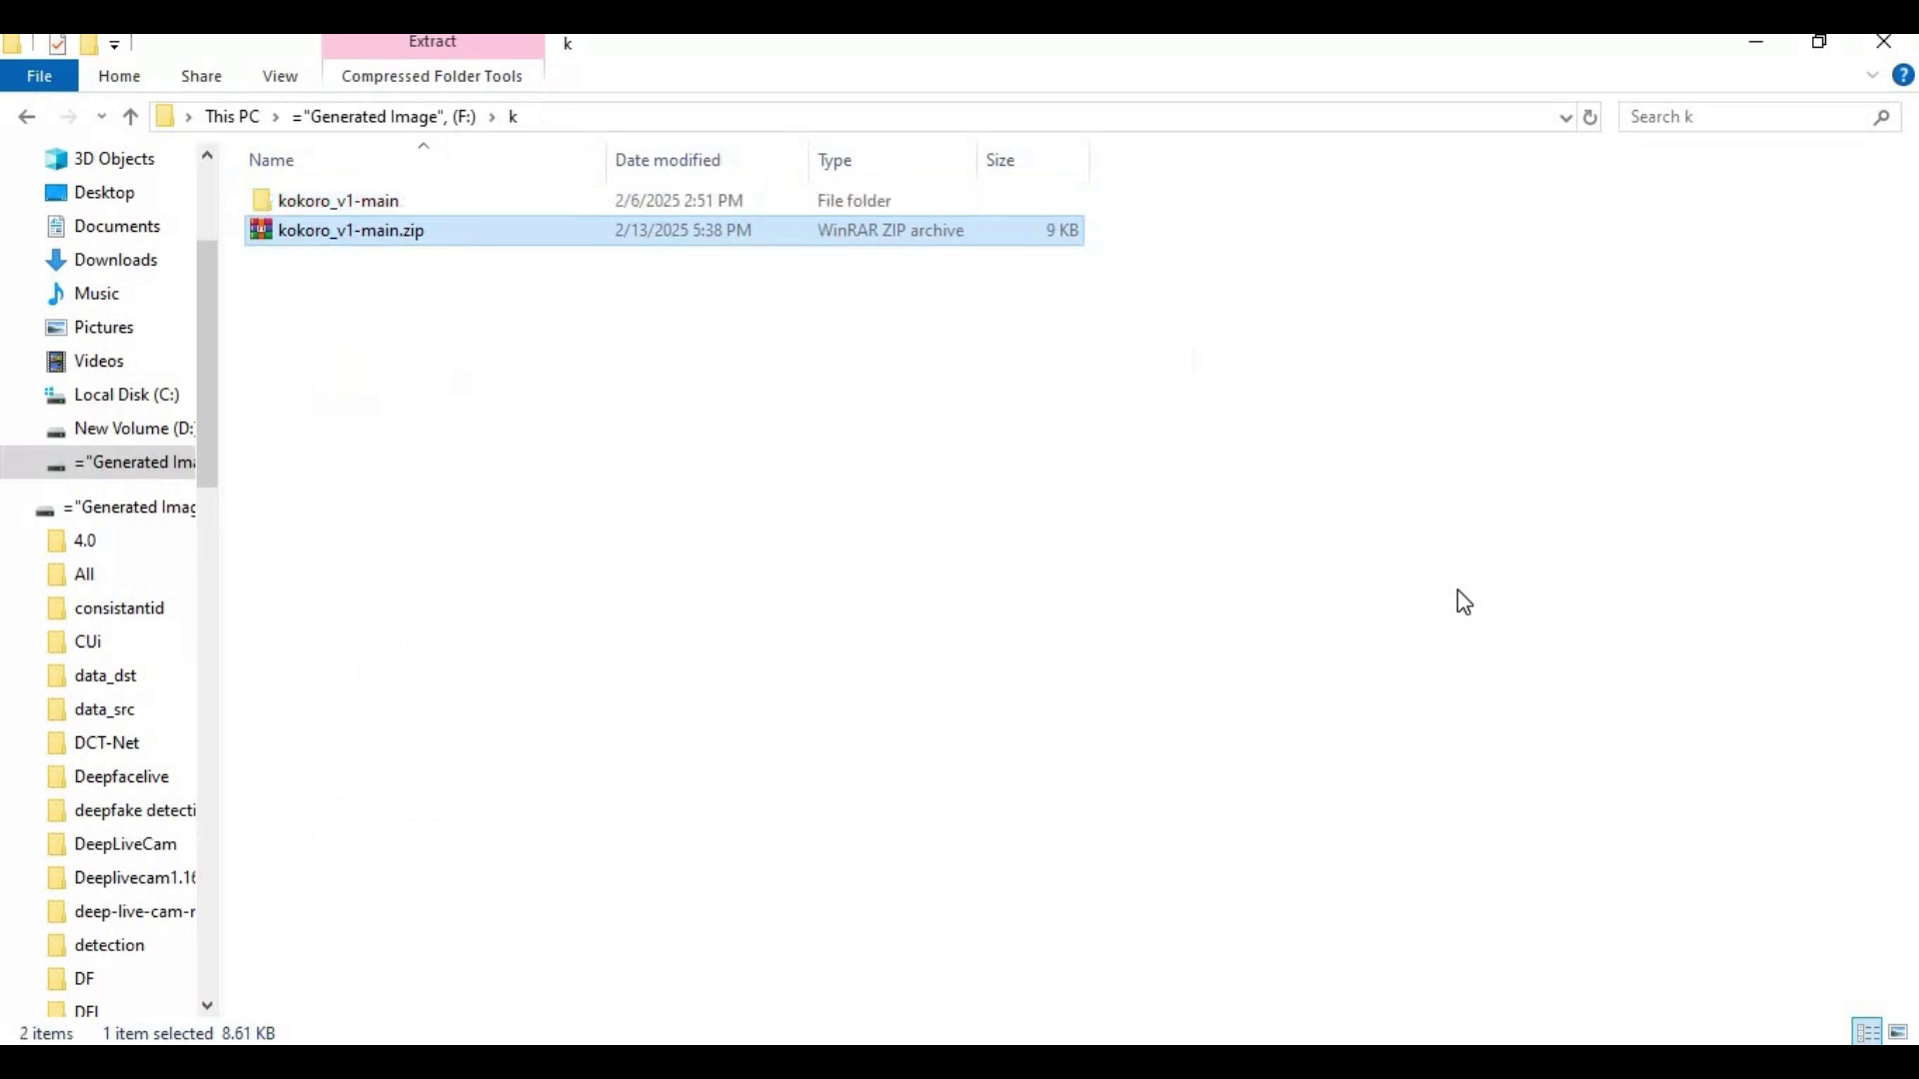
click(355, 208)
double_click(374, 201)
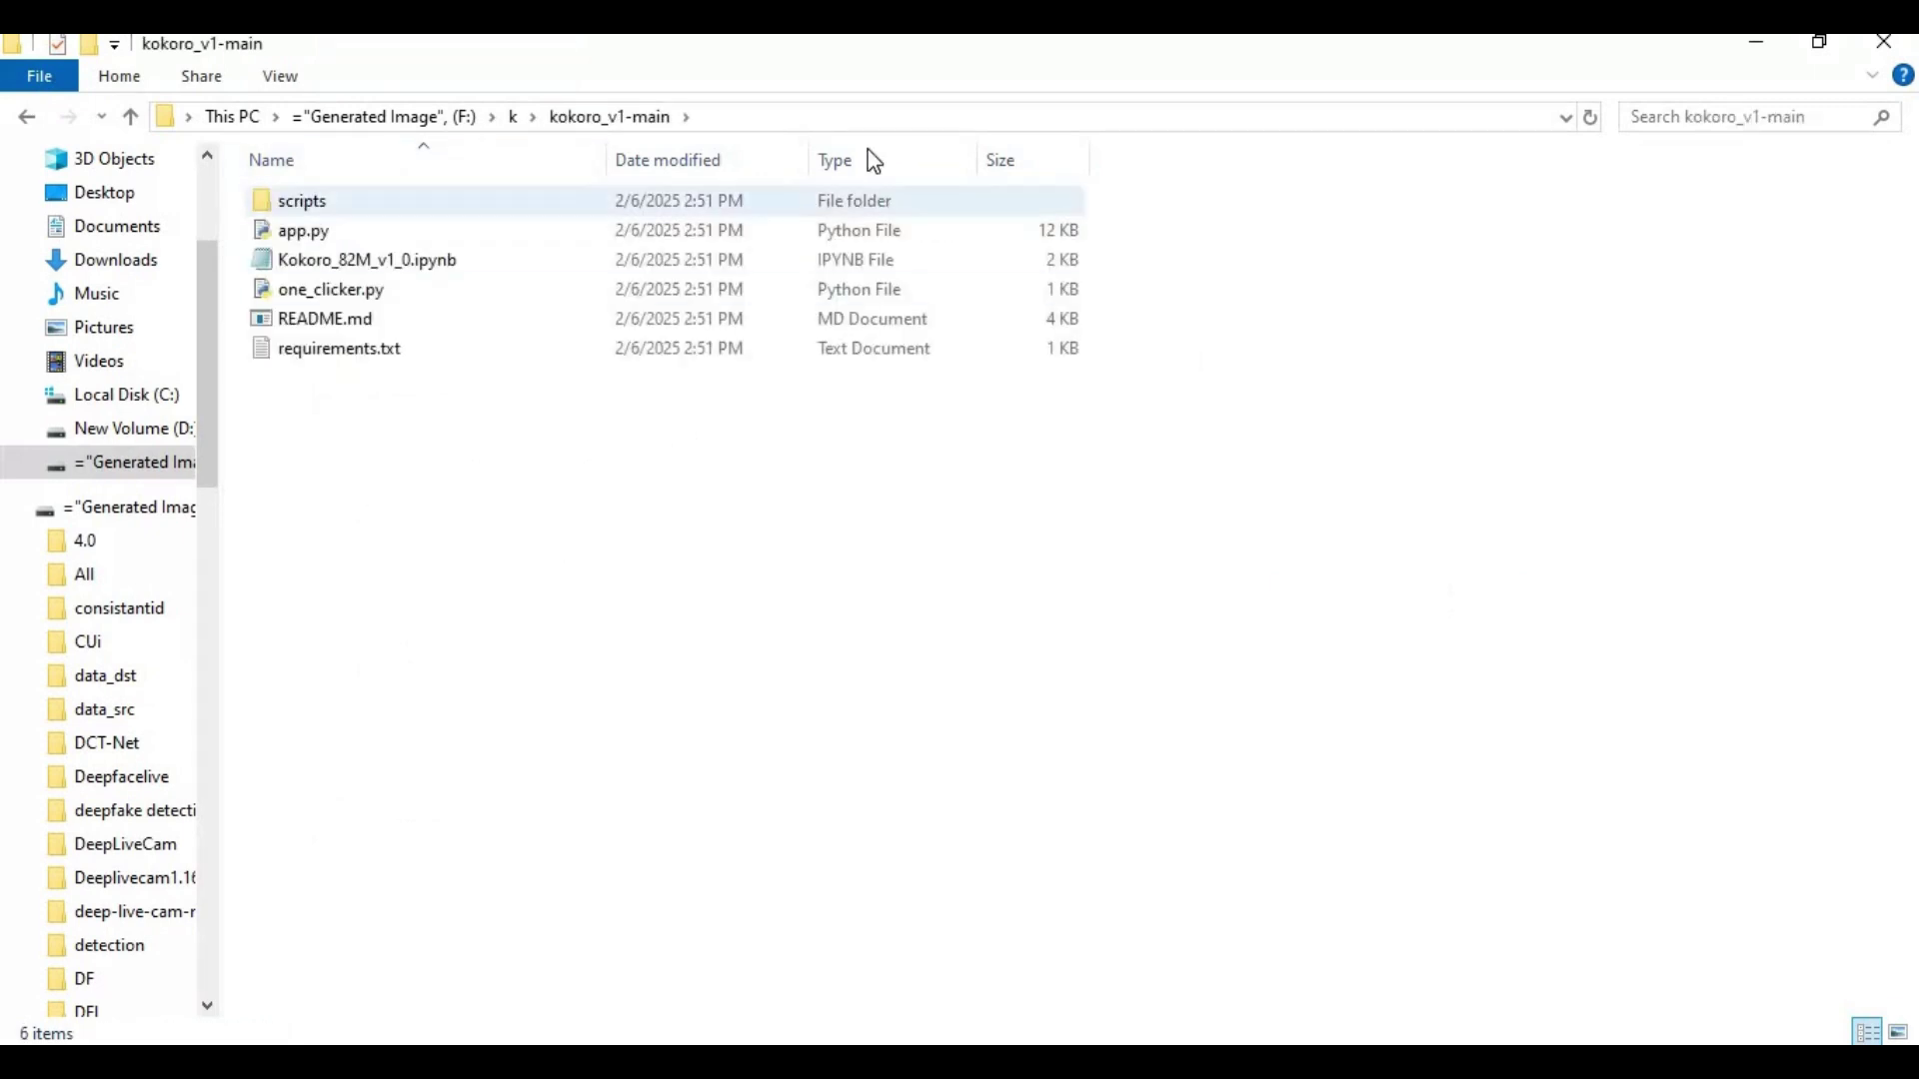
- Open a command prompt in the kokoro_v1-main folder
click(798, 115)
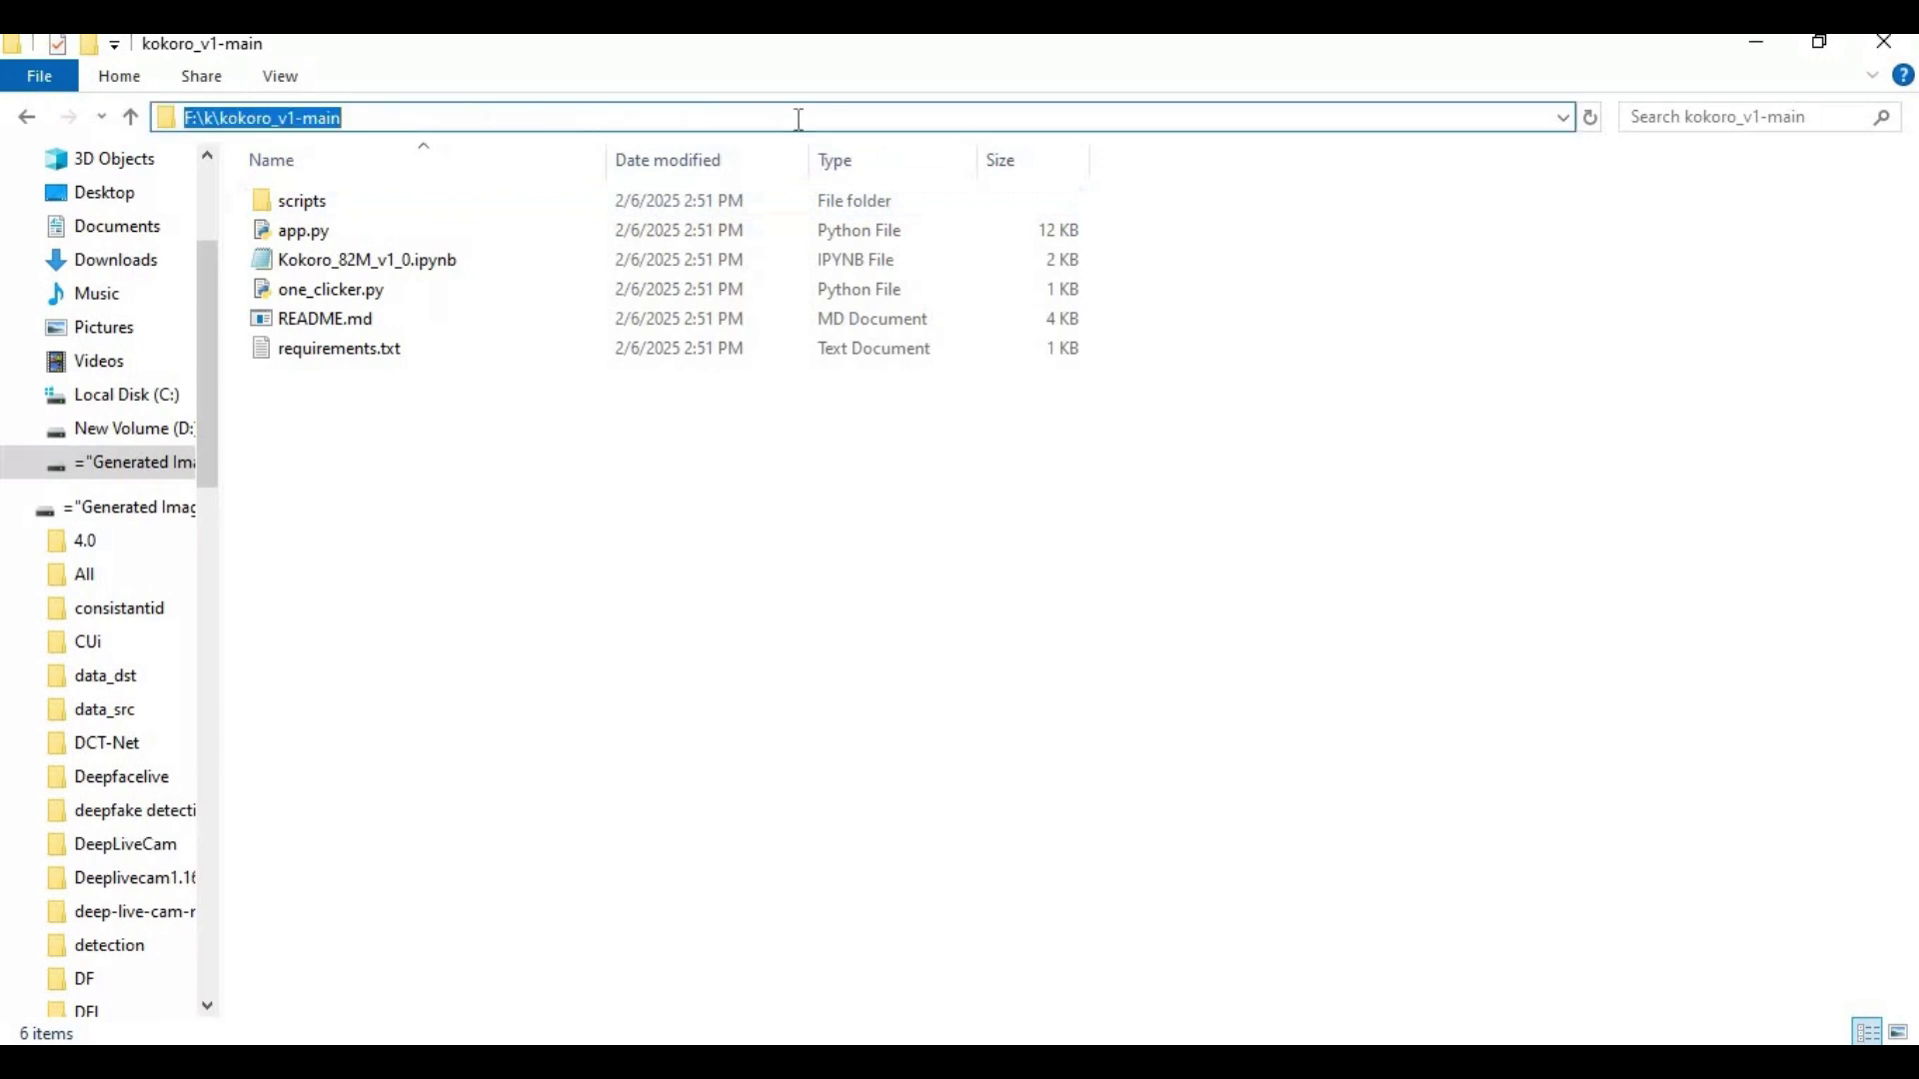
text(cmd)
key(Return)
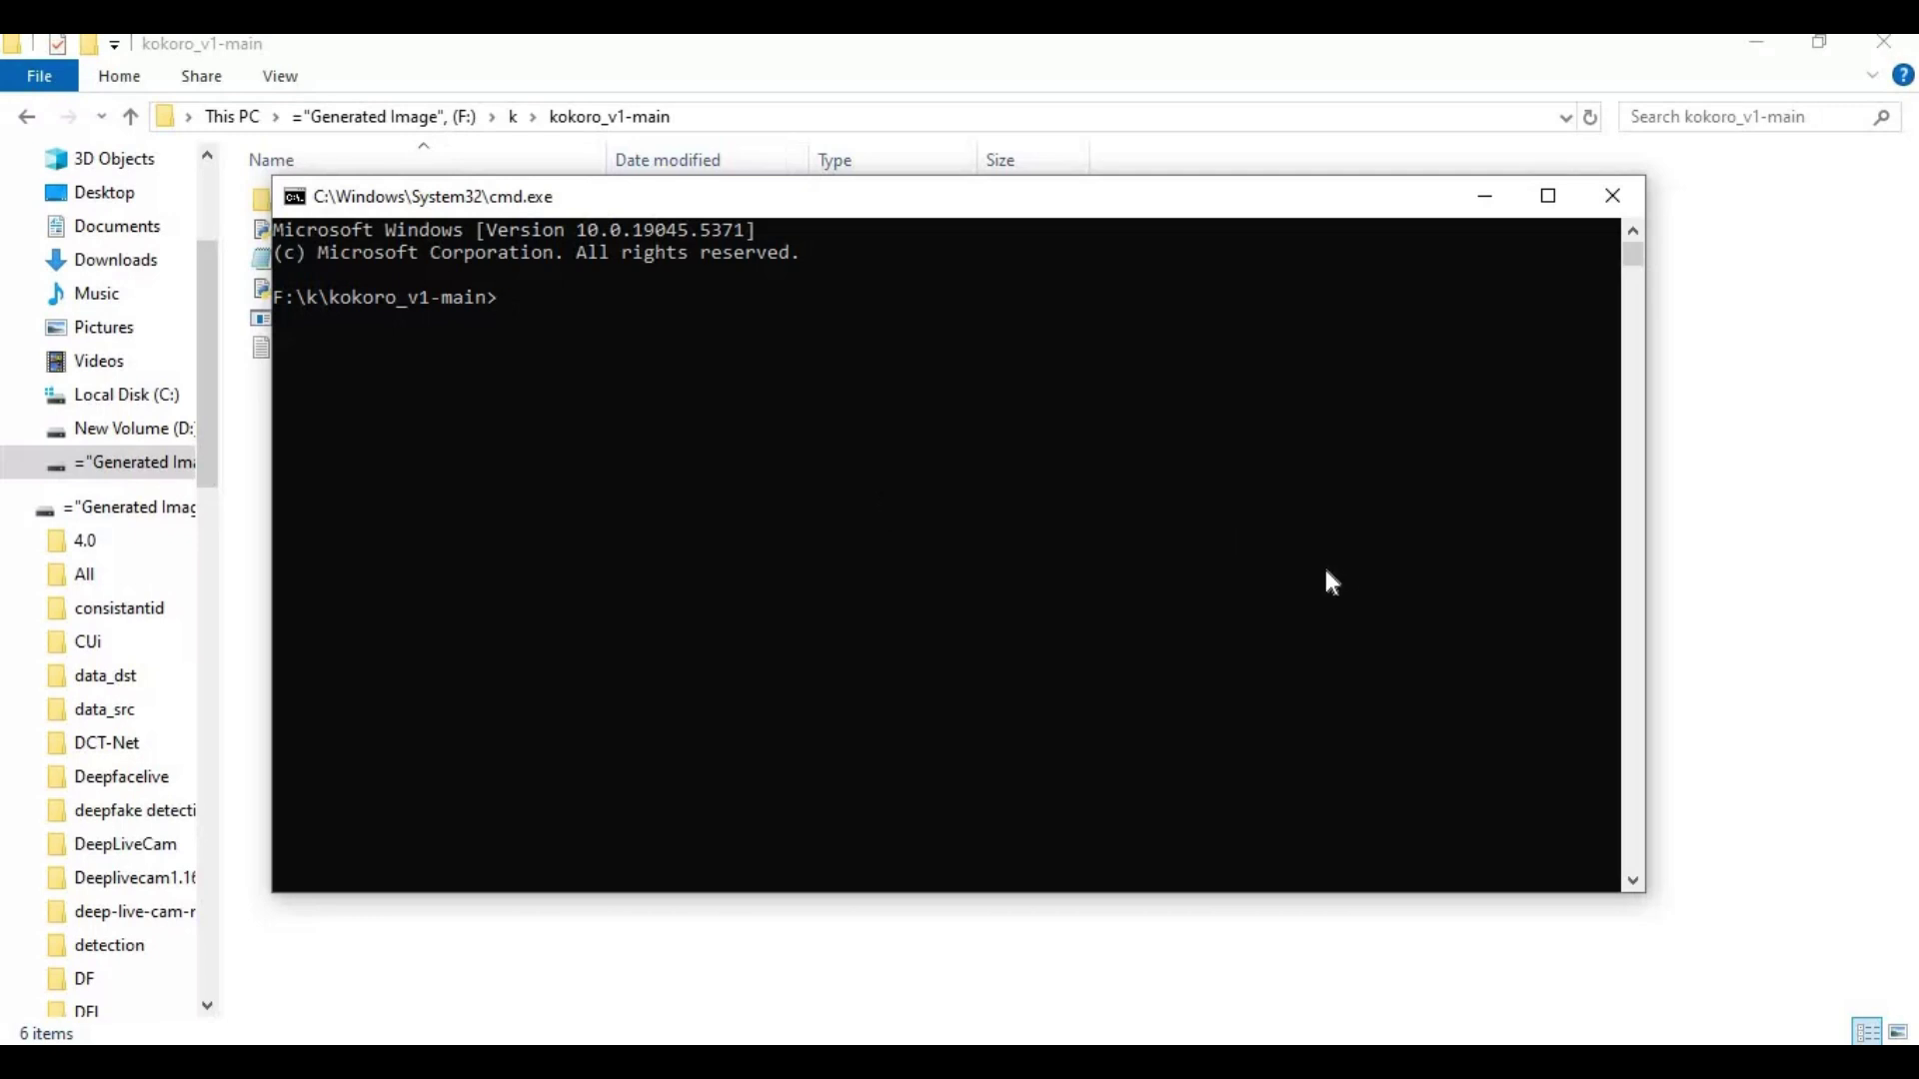
- Create a Python 3.10 virtual environment named venv in the project folder and activate it with venv\scripts\activate
text(py -3.10 -m venv venv)
key(Return)
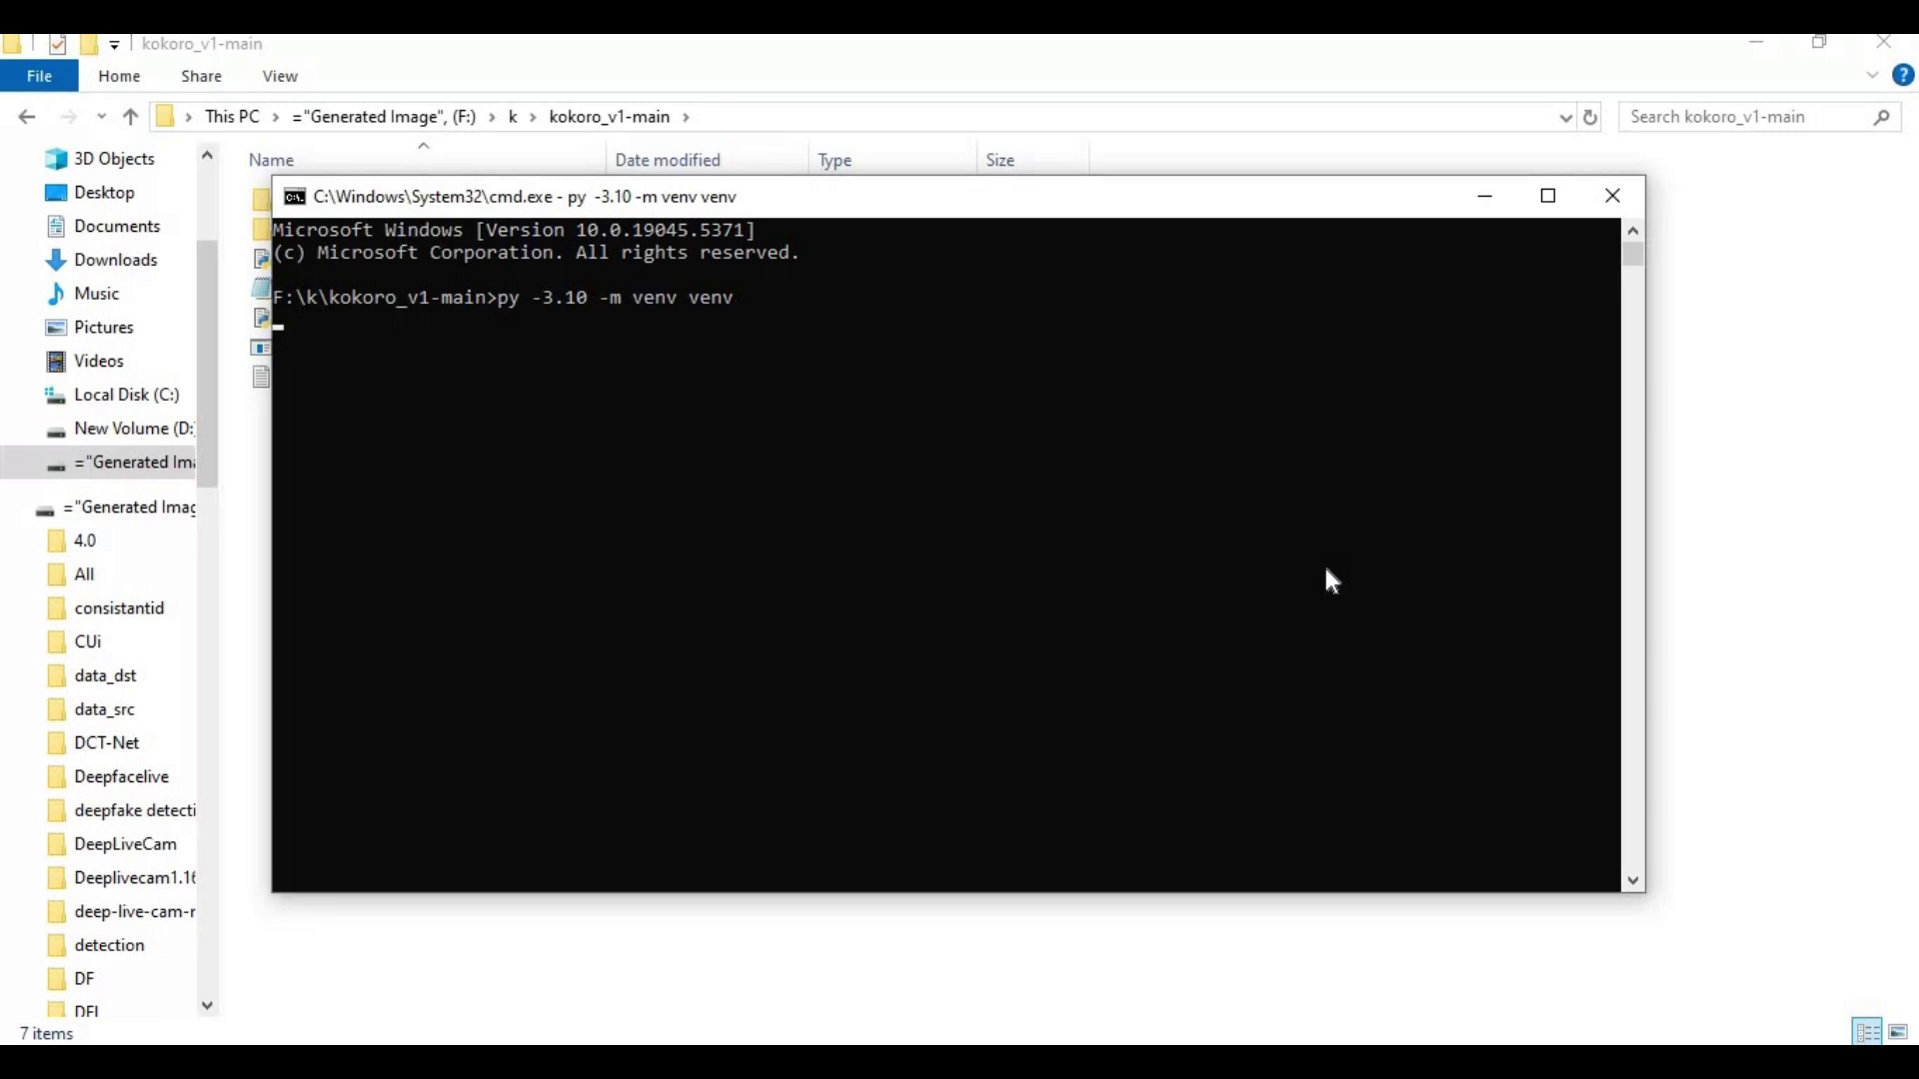
text(venv)
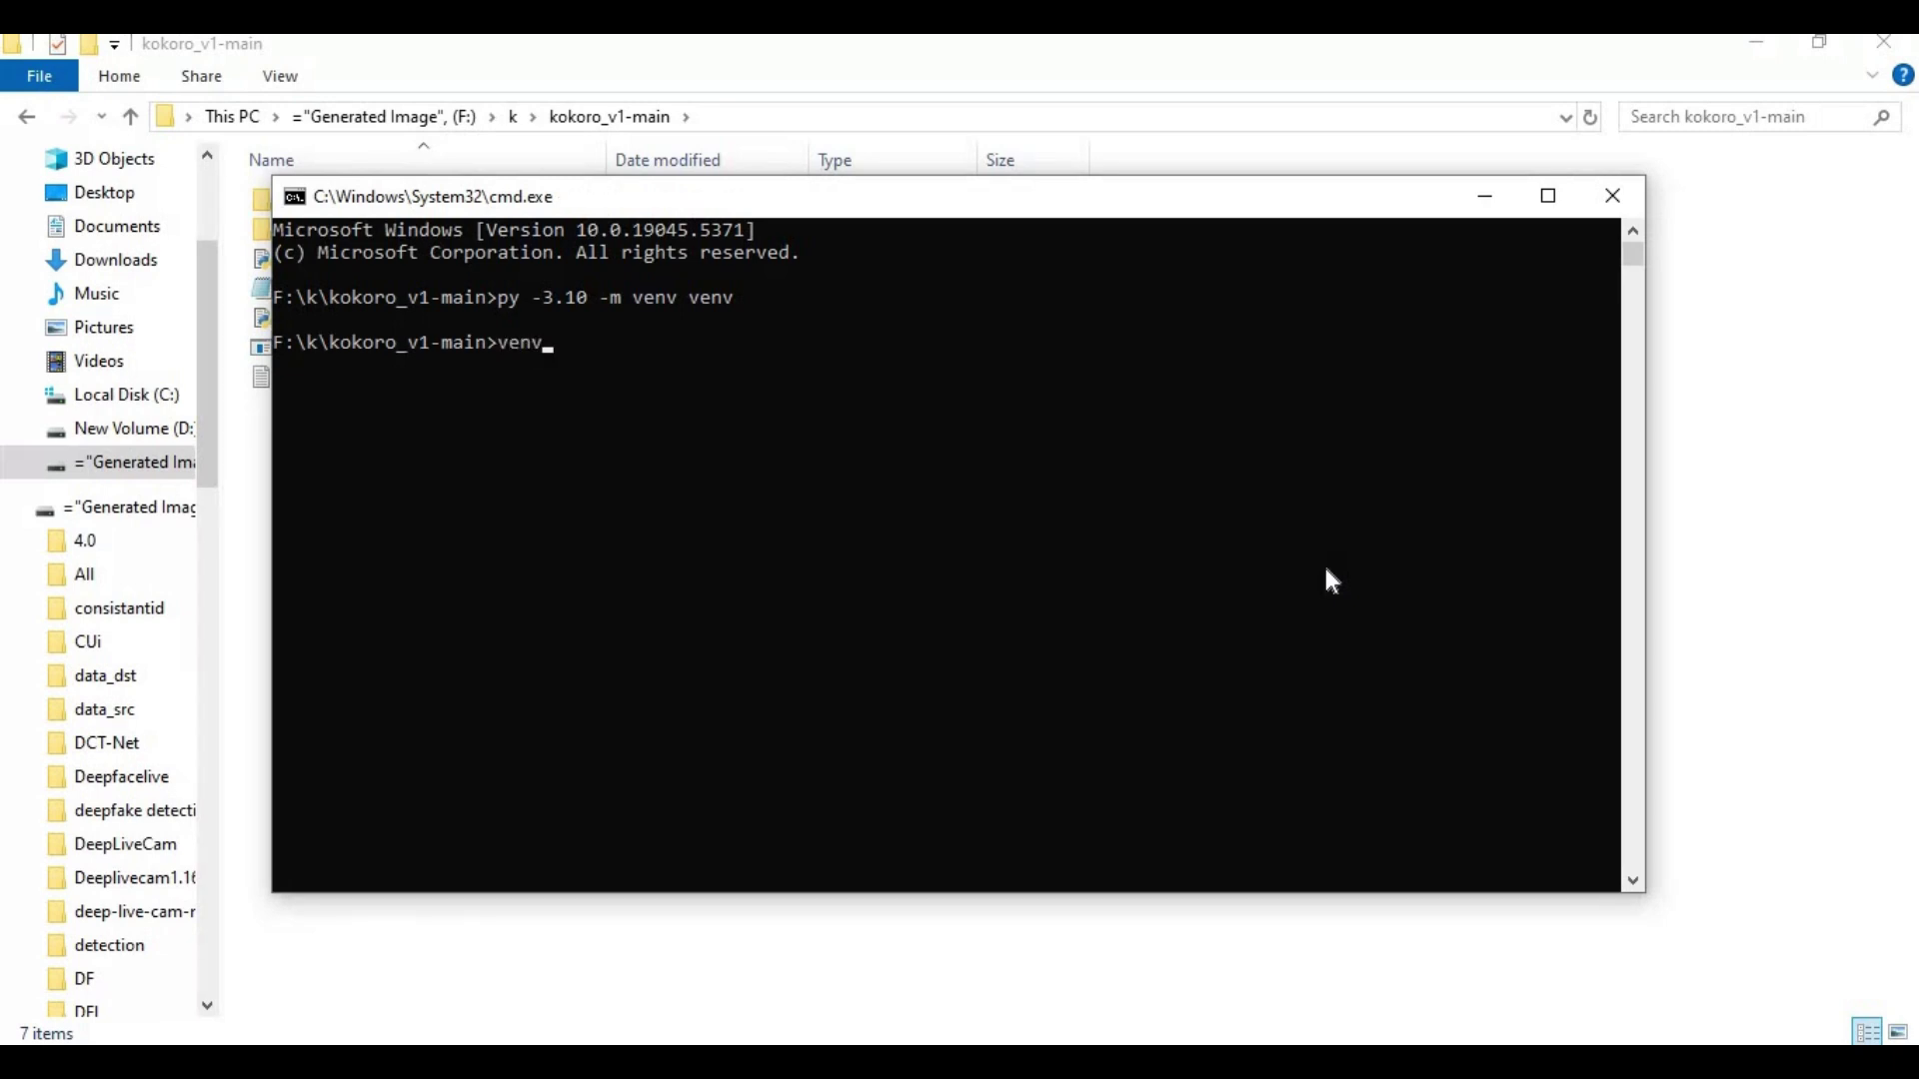
text(\scripts\activate)
key(Return)
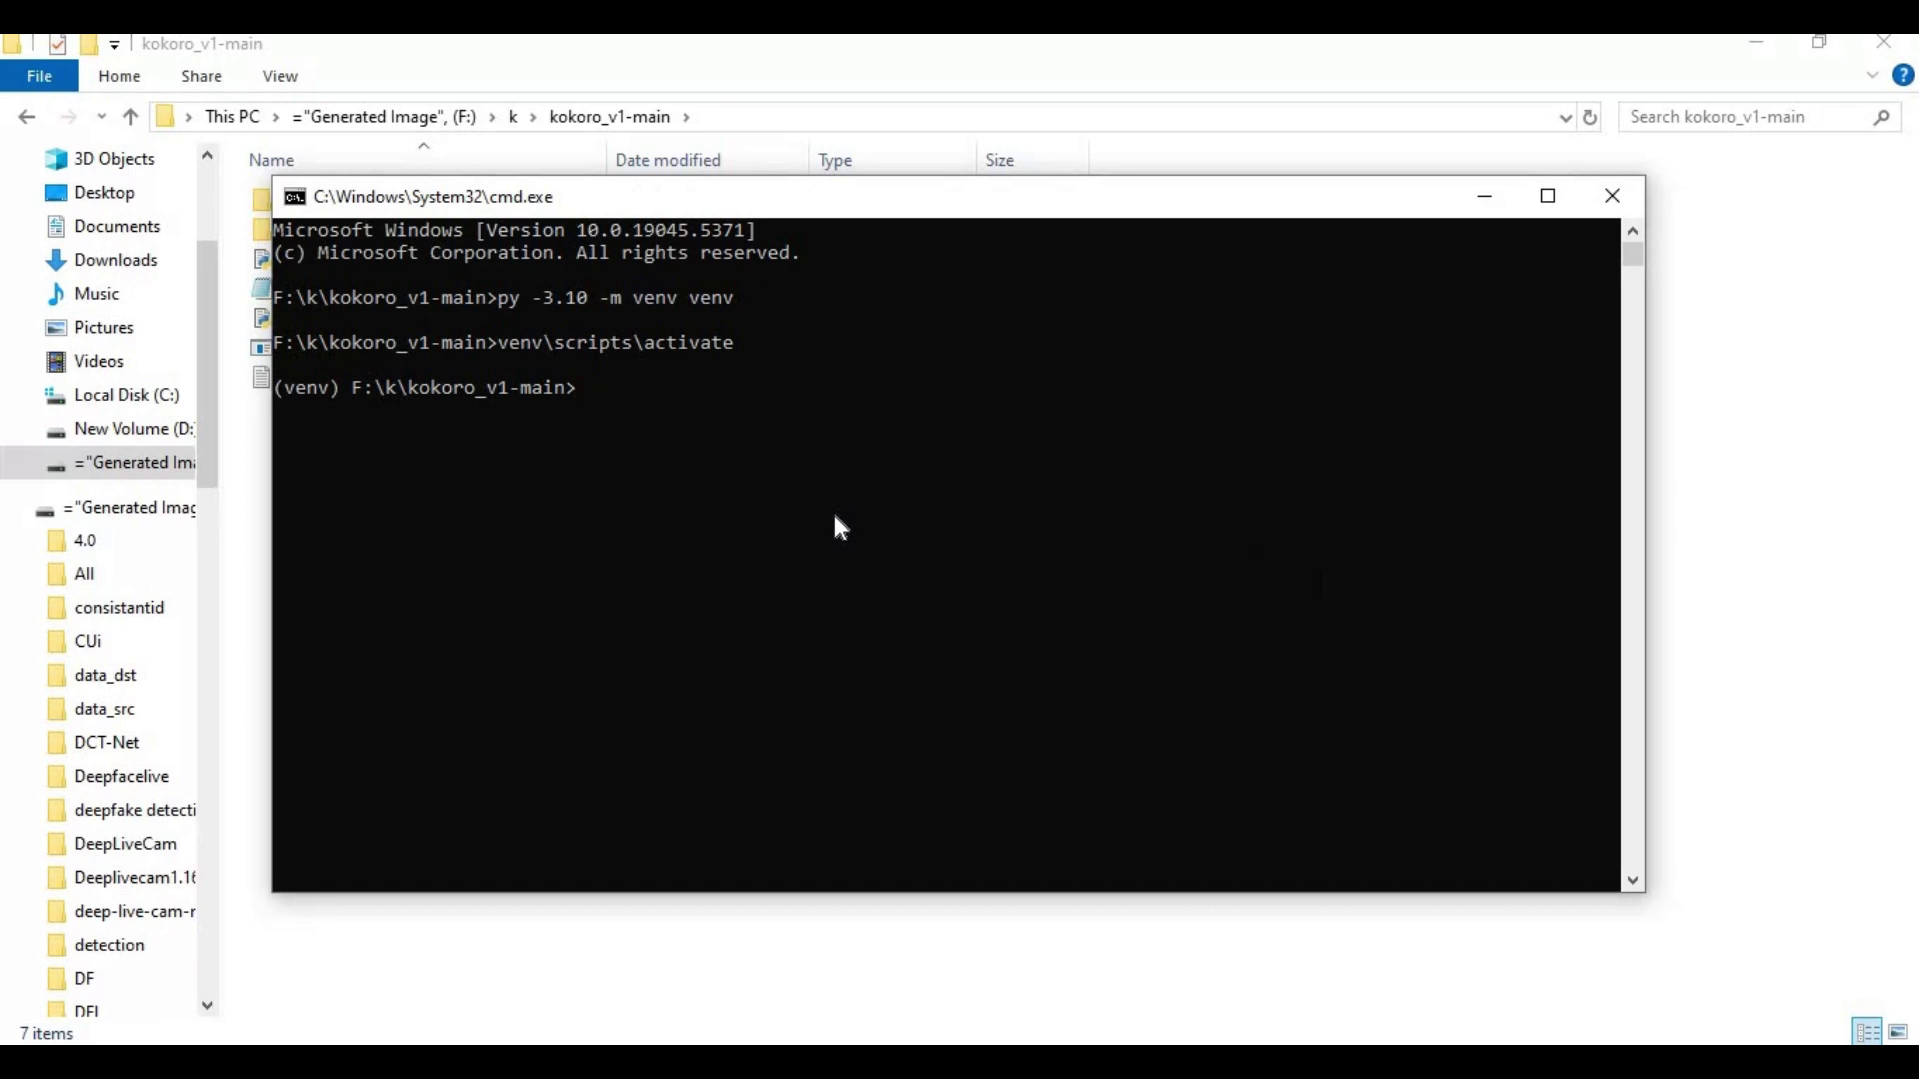
- Install the project's dependencies from requirements.txt with pip in the activated environment
text(pip install -r requireme)
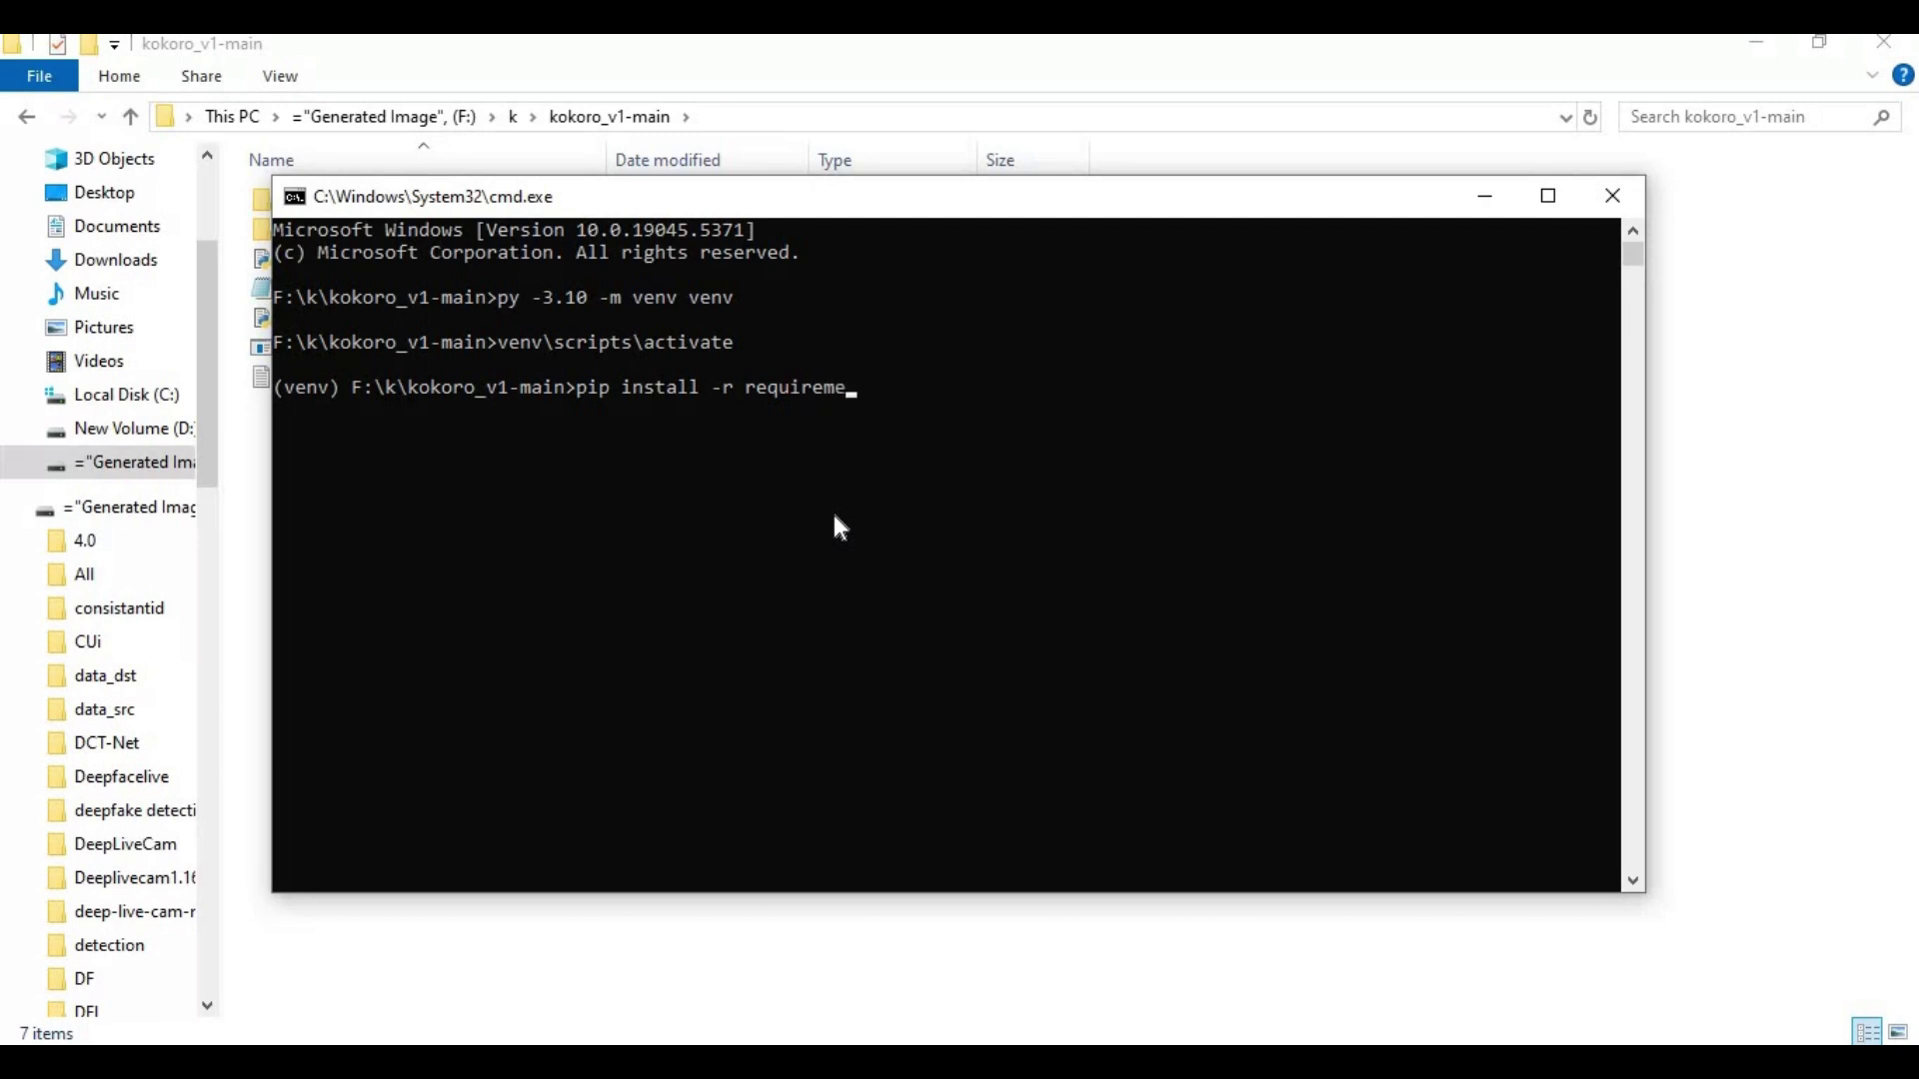
text(nts.txt)
key(Return)
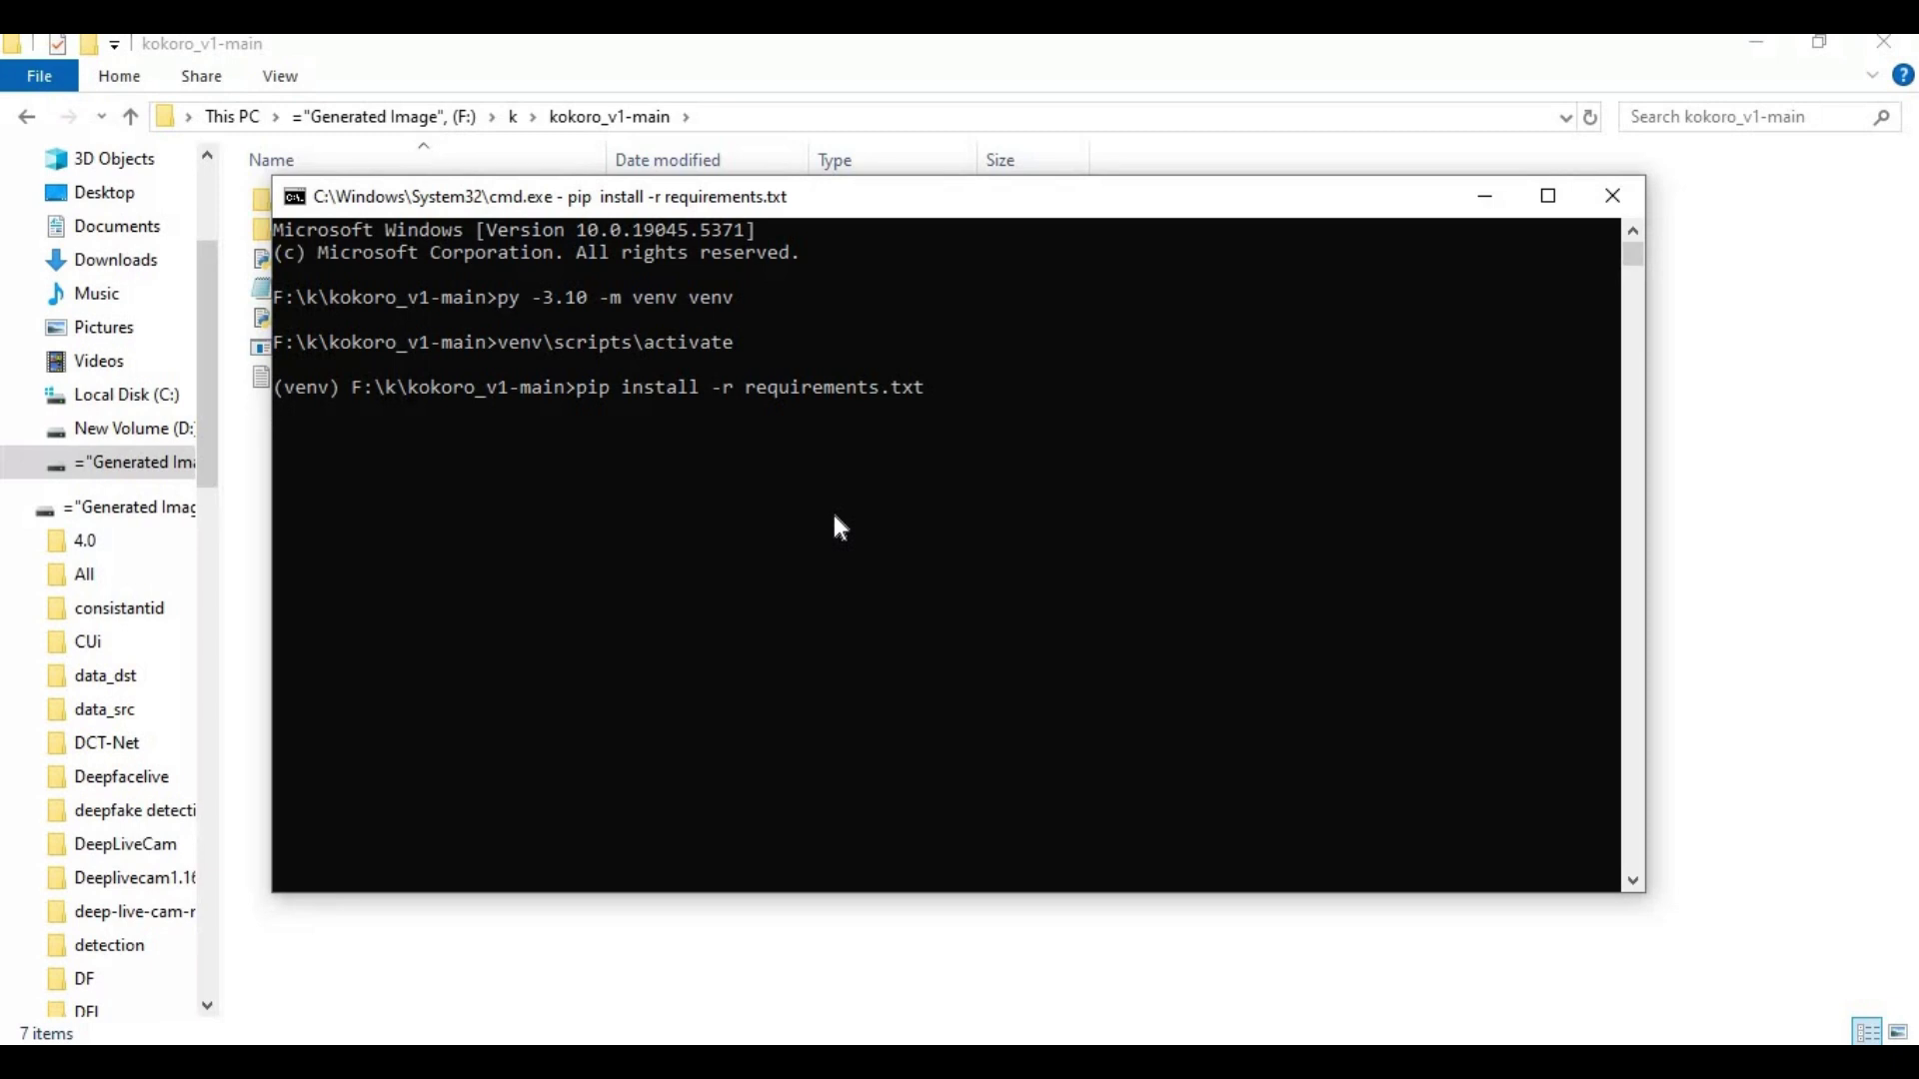
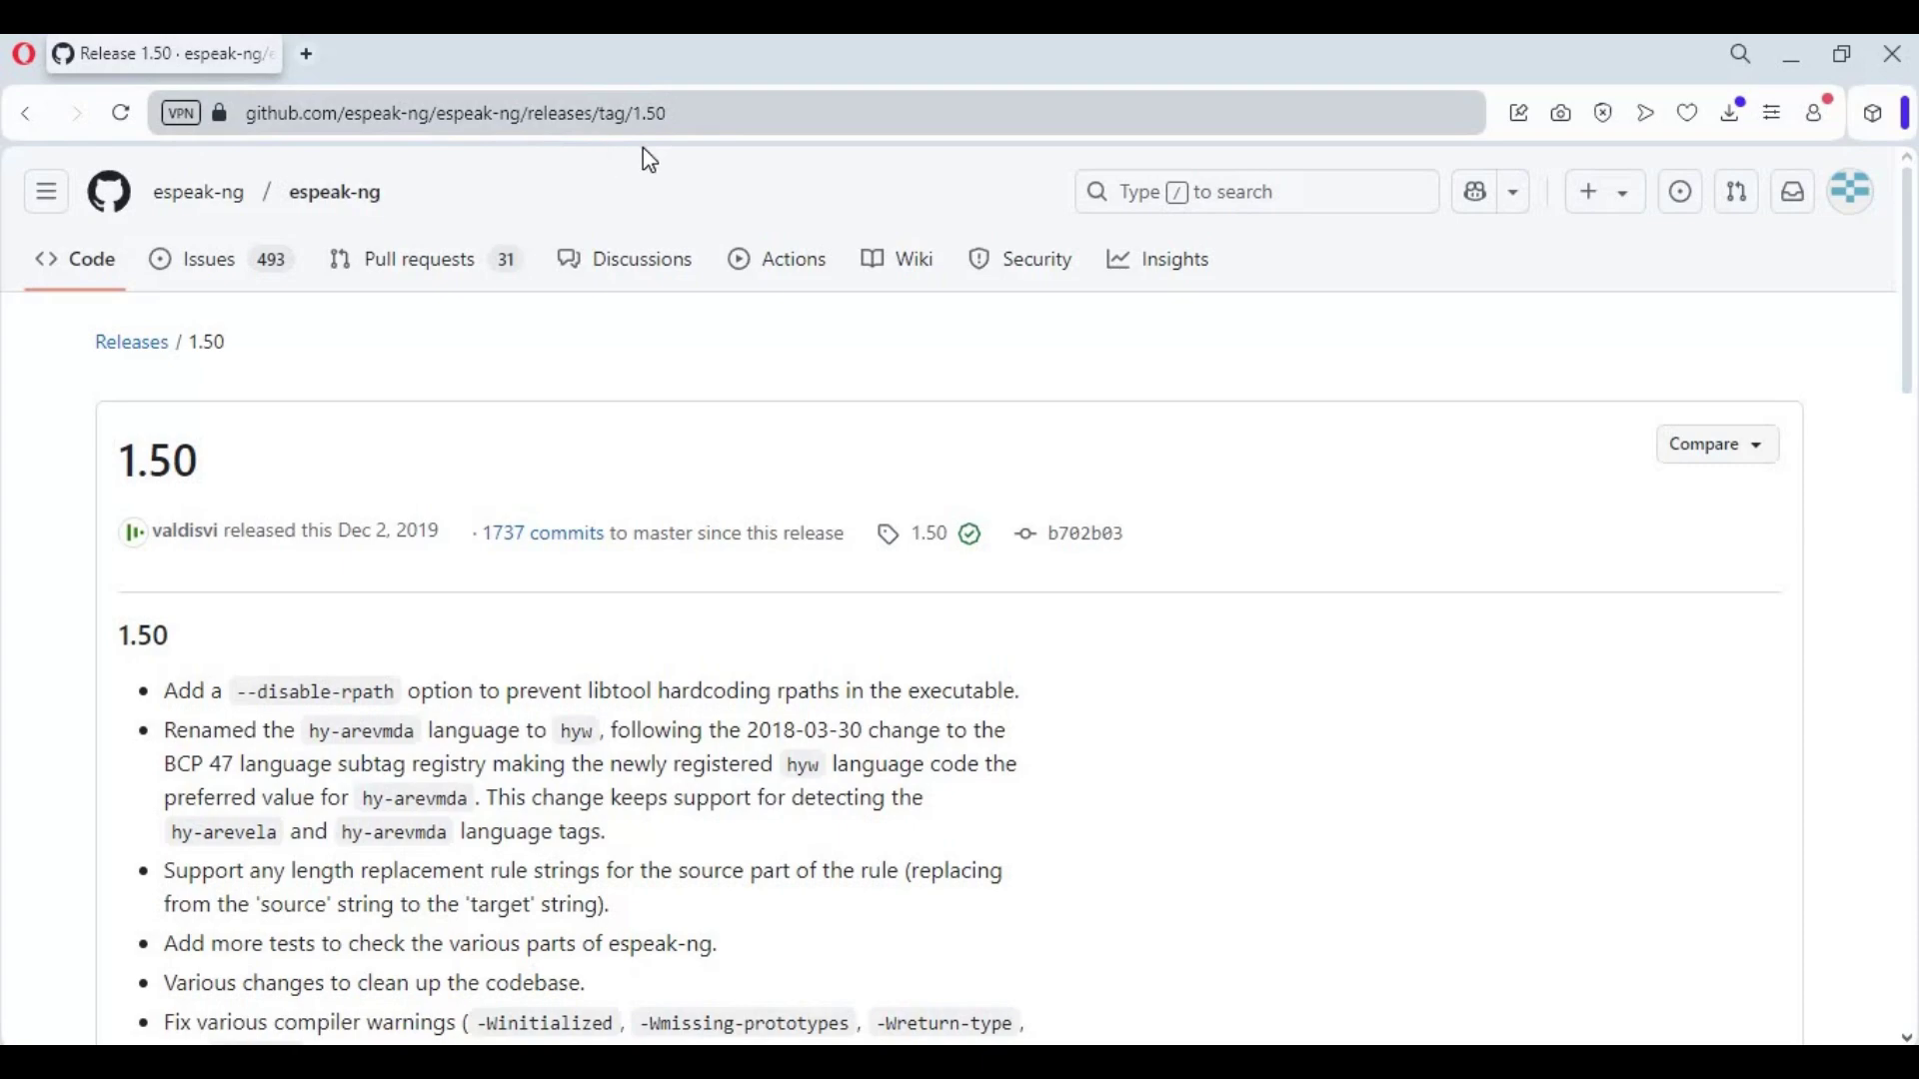
- Download espeak-ng-20191129-b702b03-x64.msi from the espeak-ng 1.50 release assets and try to install it
scroll(746, 635, down, 12)
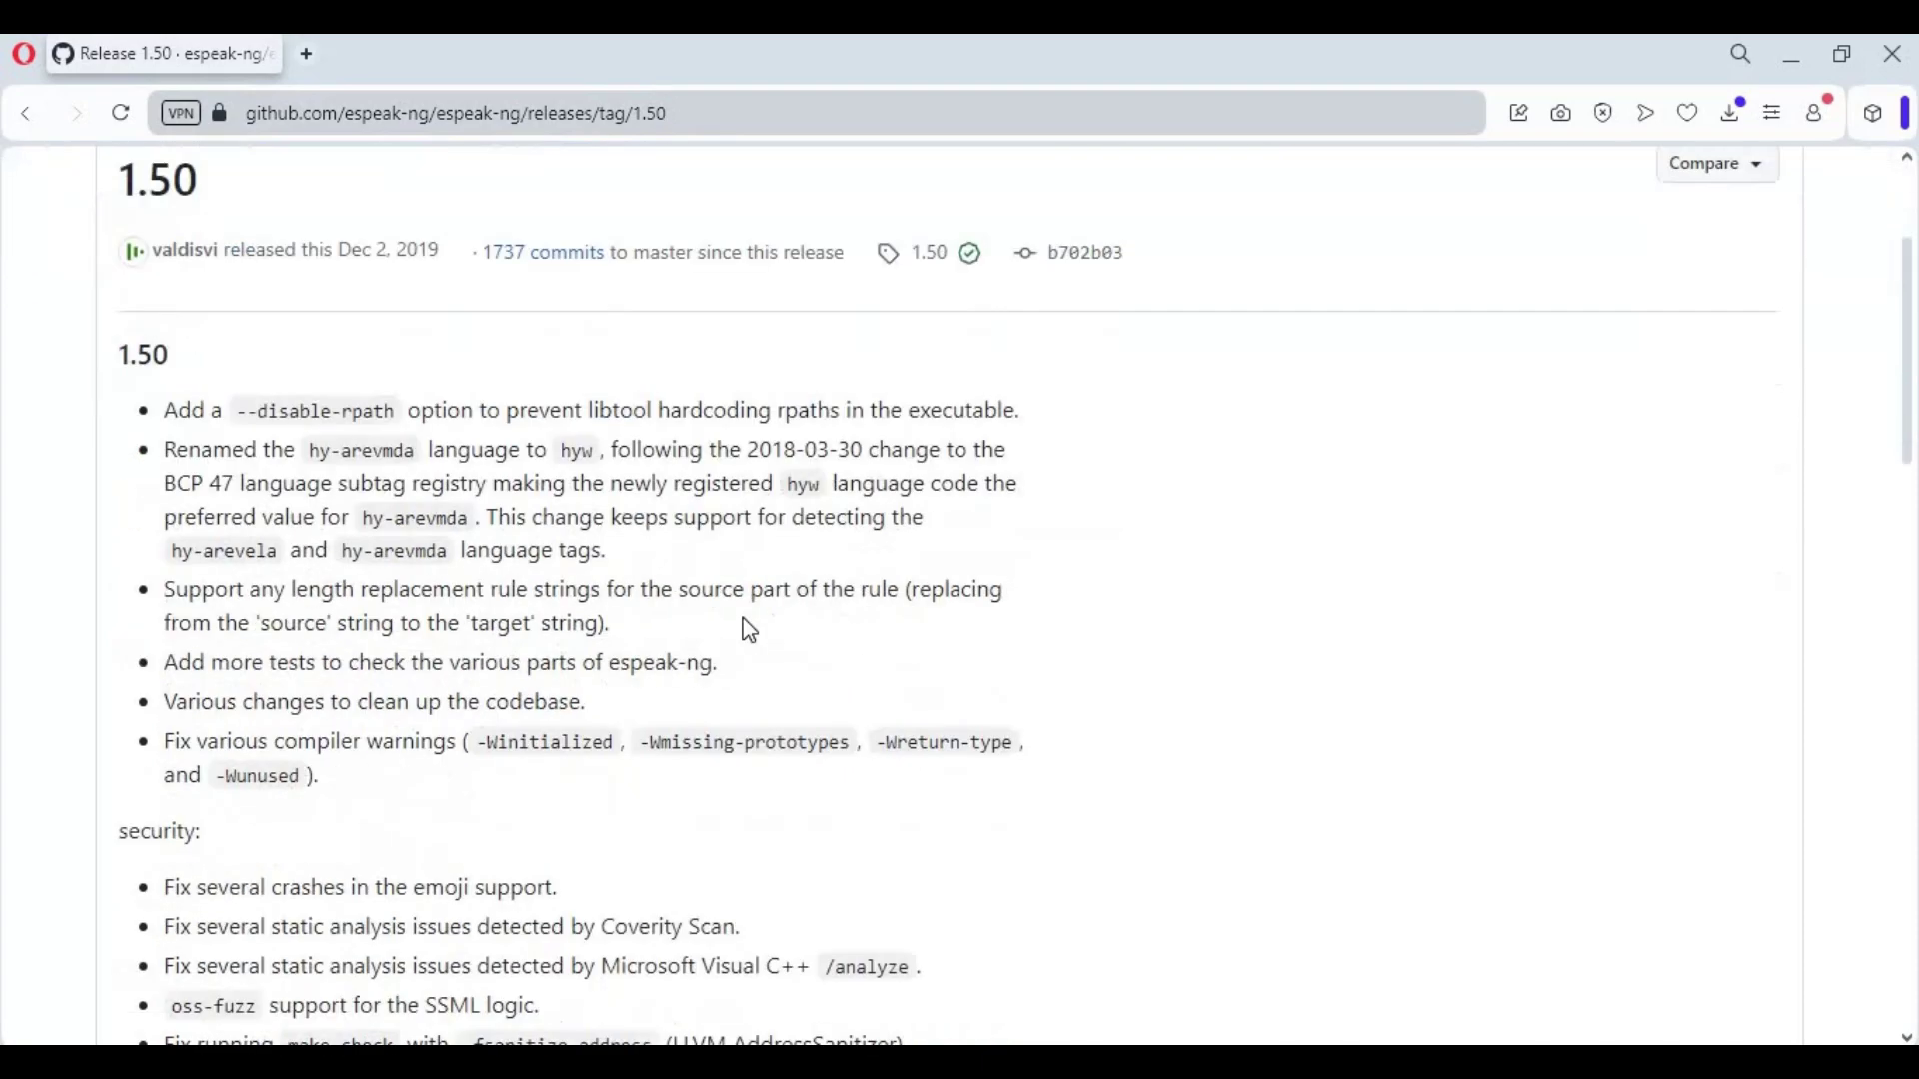
scroll(748, 655, down, 10)
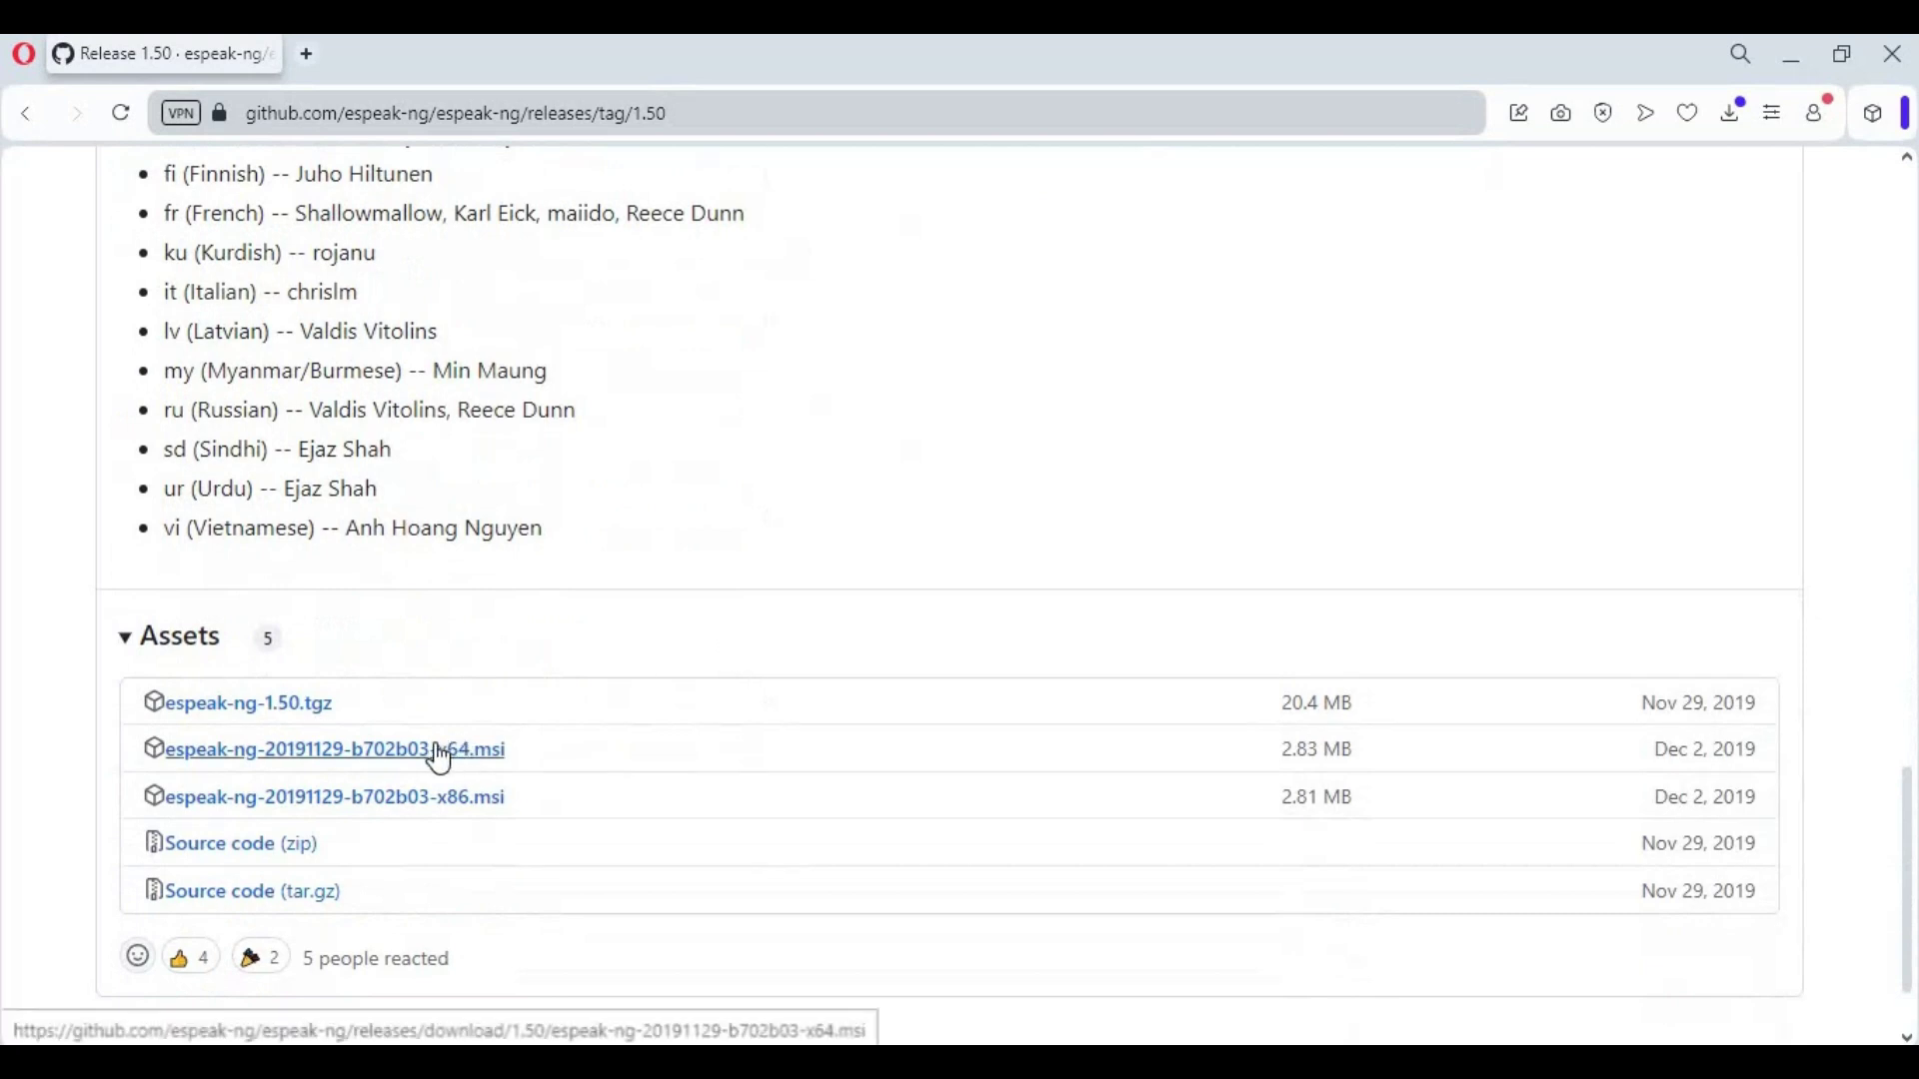
click(463, 762)
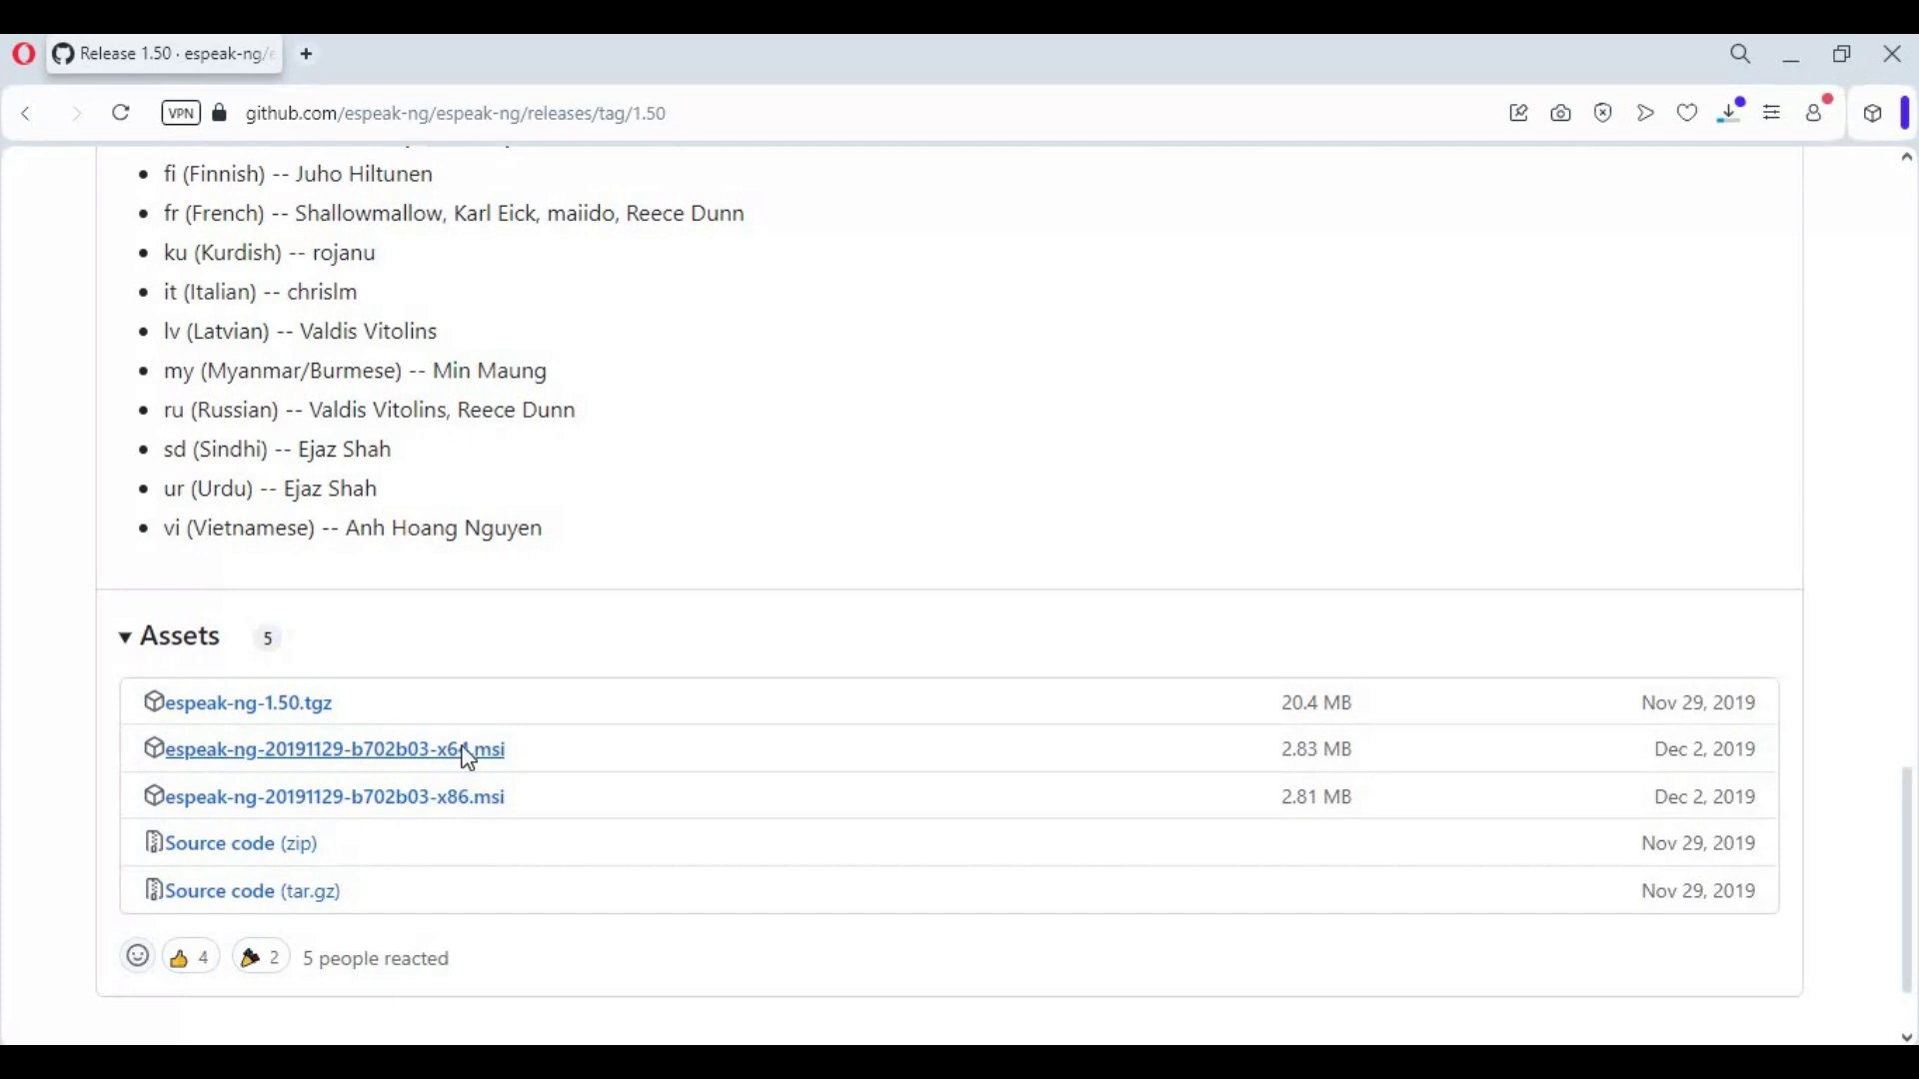
click(135, 284)
click(661, 667)
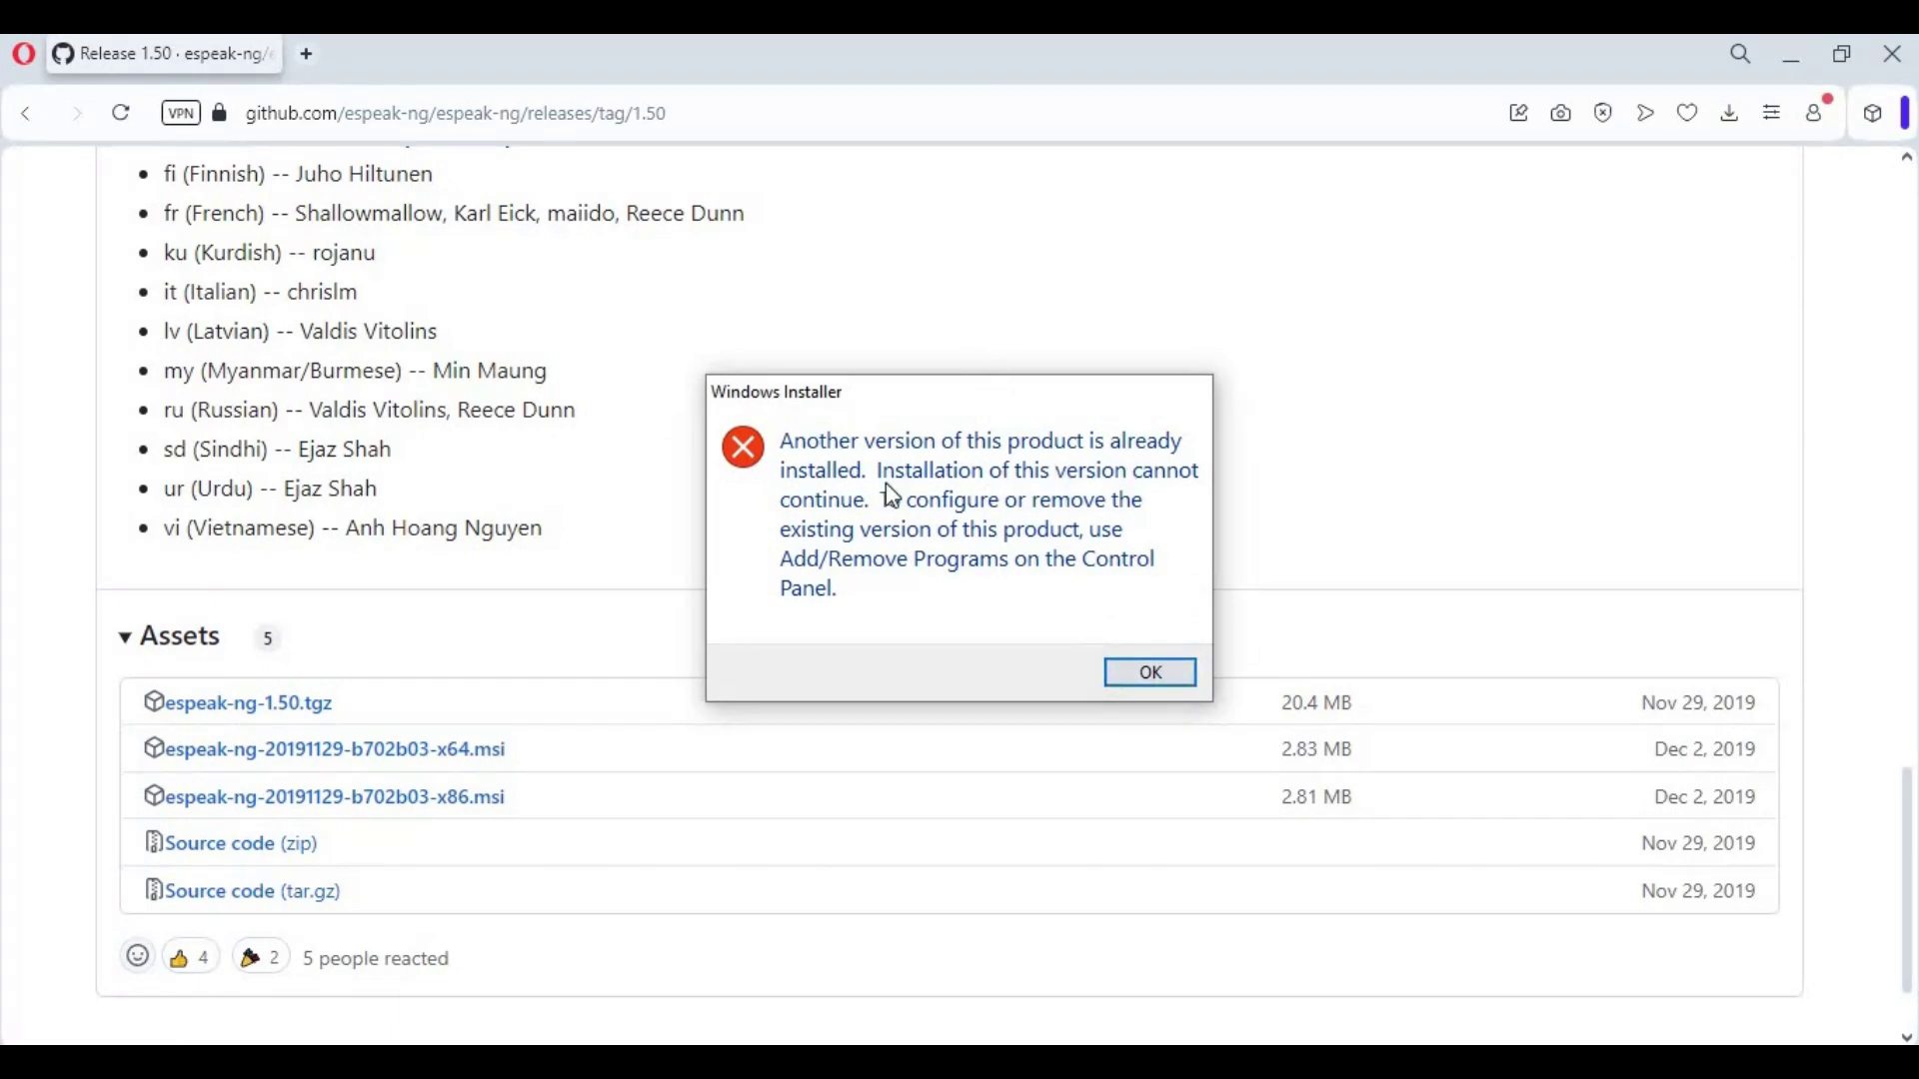
click(1154, 673)
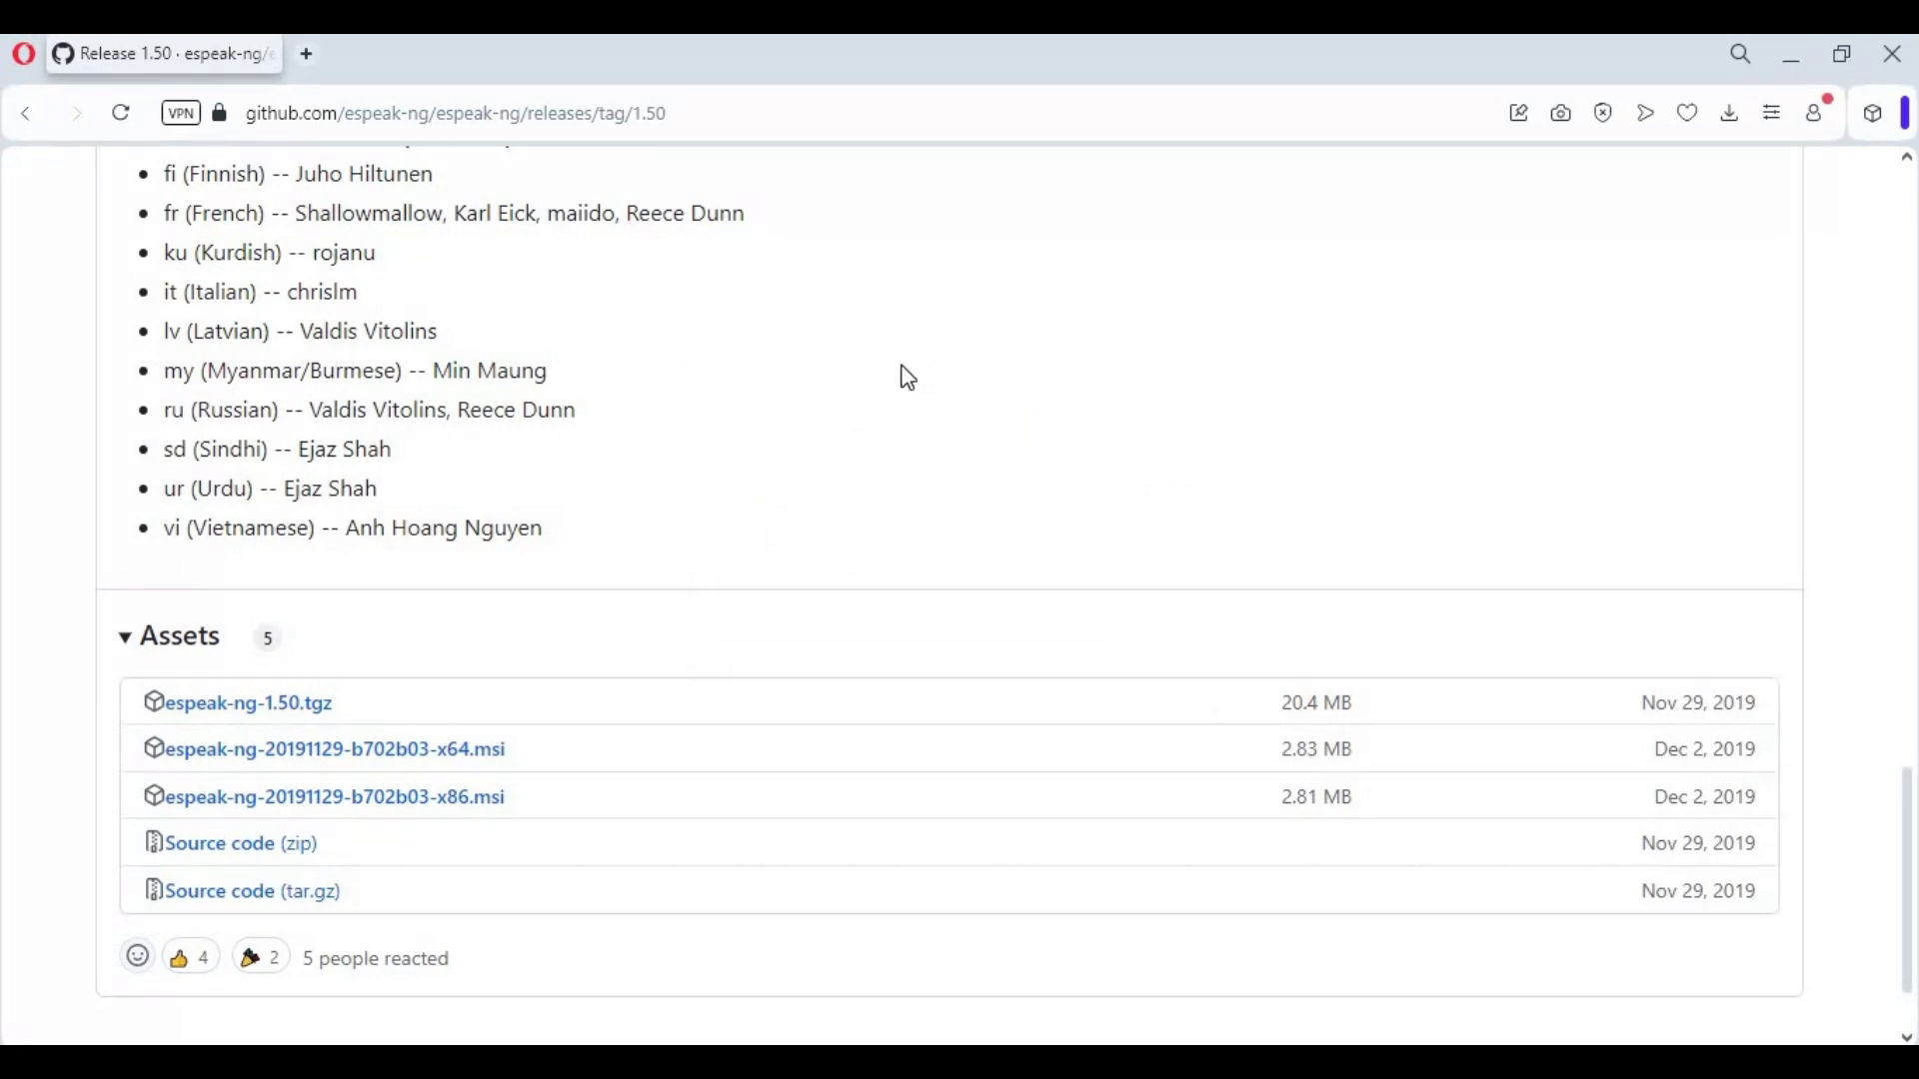
- Switch back to the command prompt and launch the Kokoro TTS app with python app.py
mouse_move(1060, 1064)
click(1057, 964)
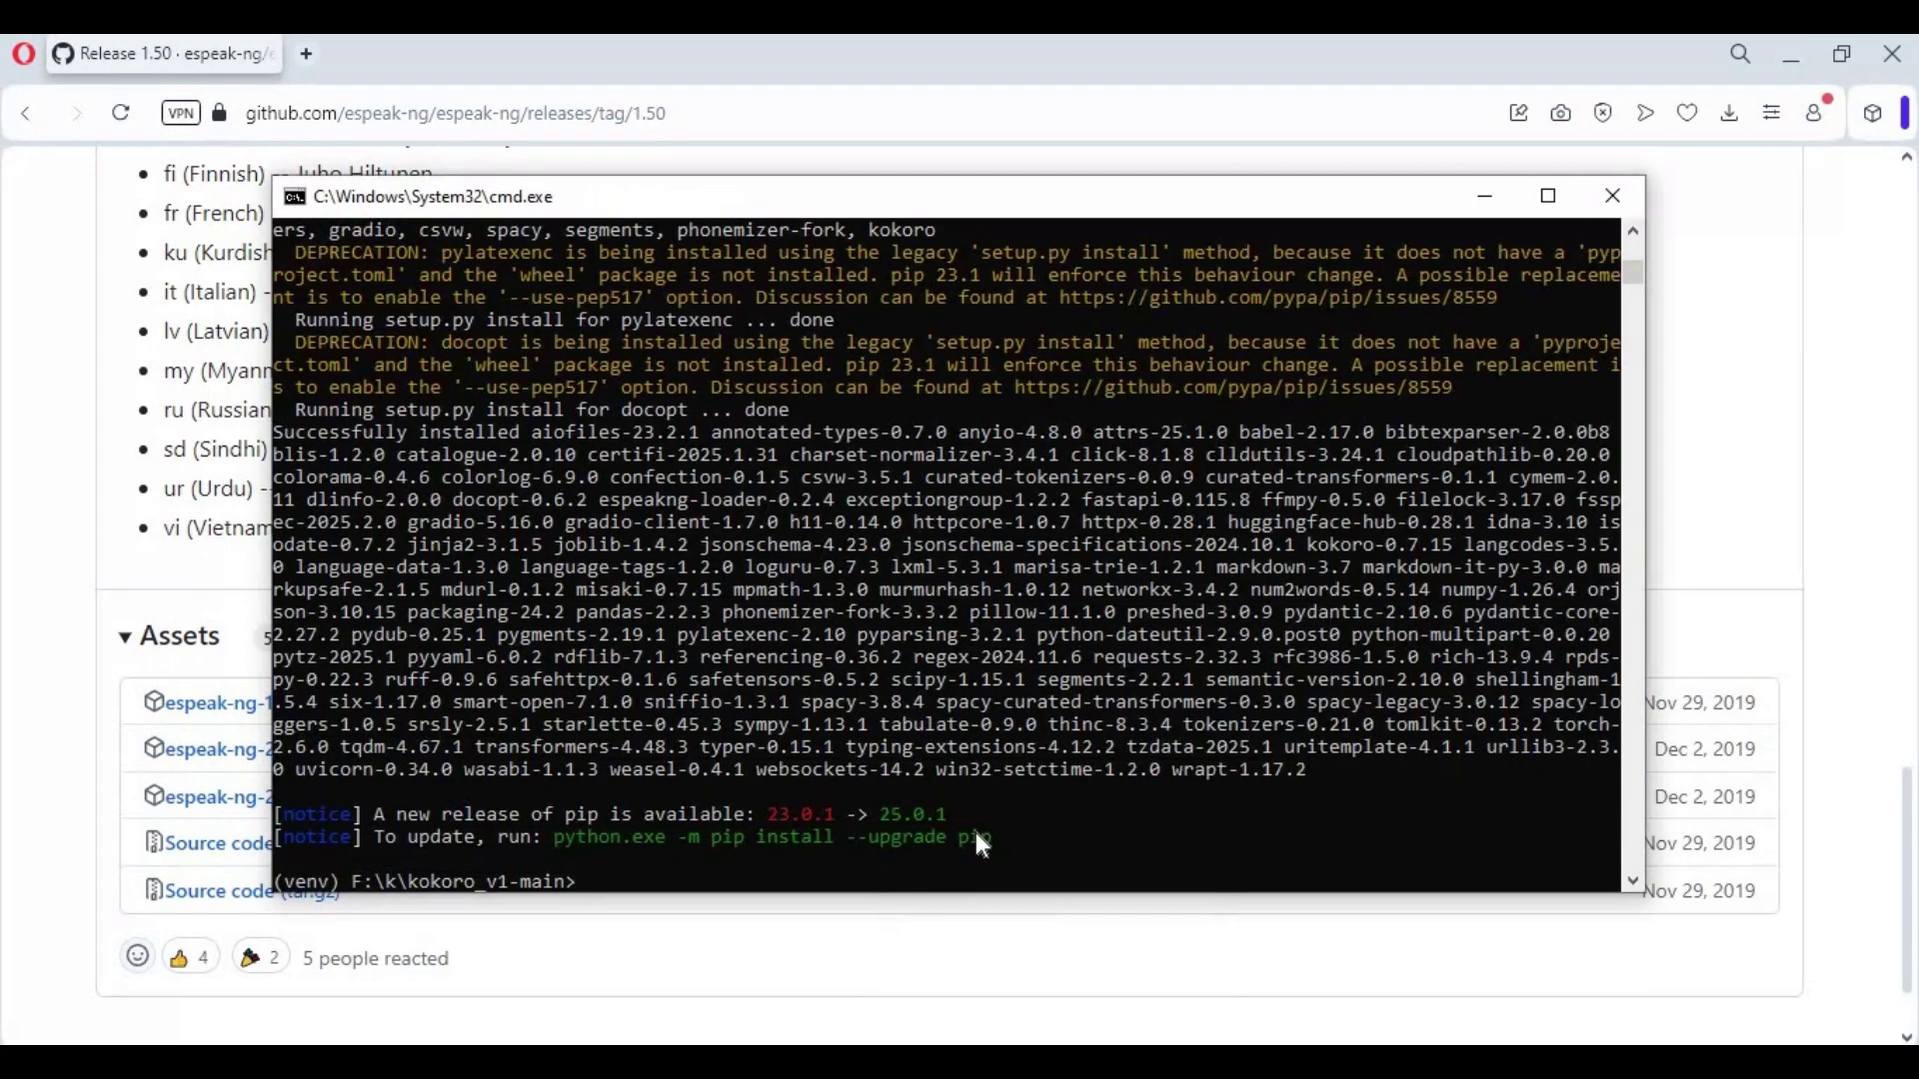
text(python app.py)
key(Return)
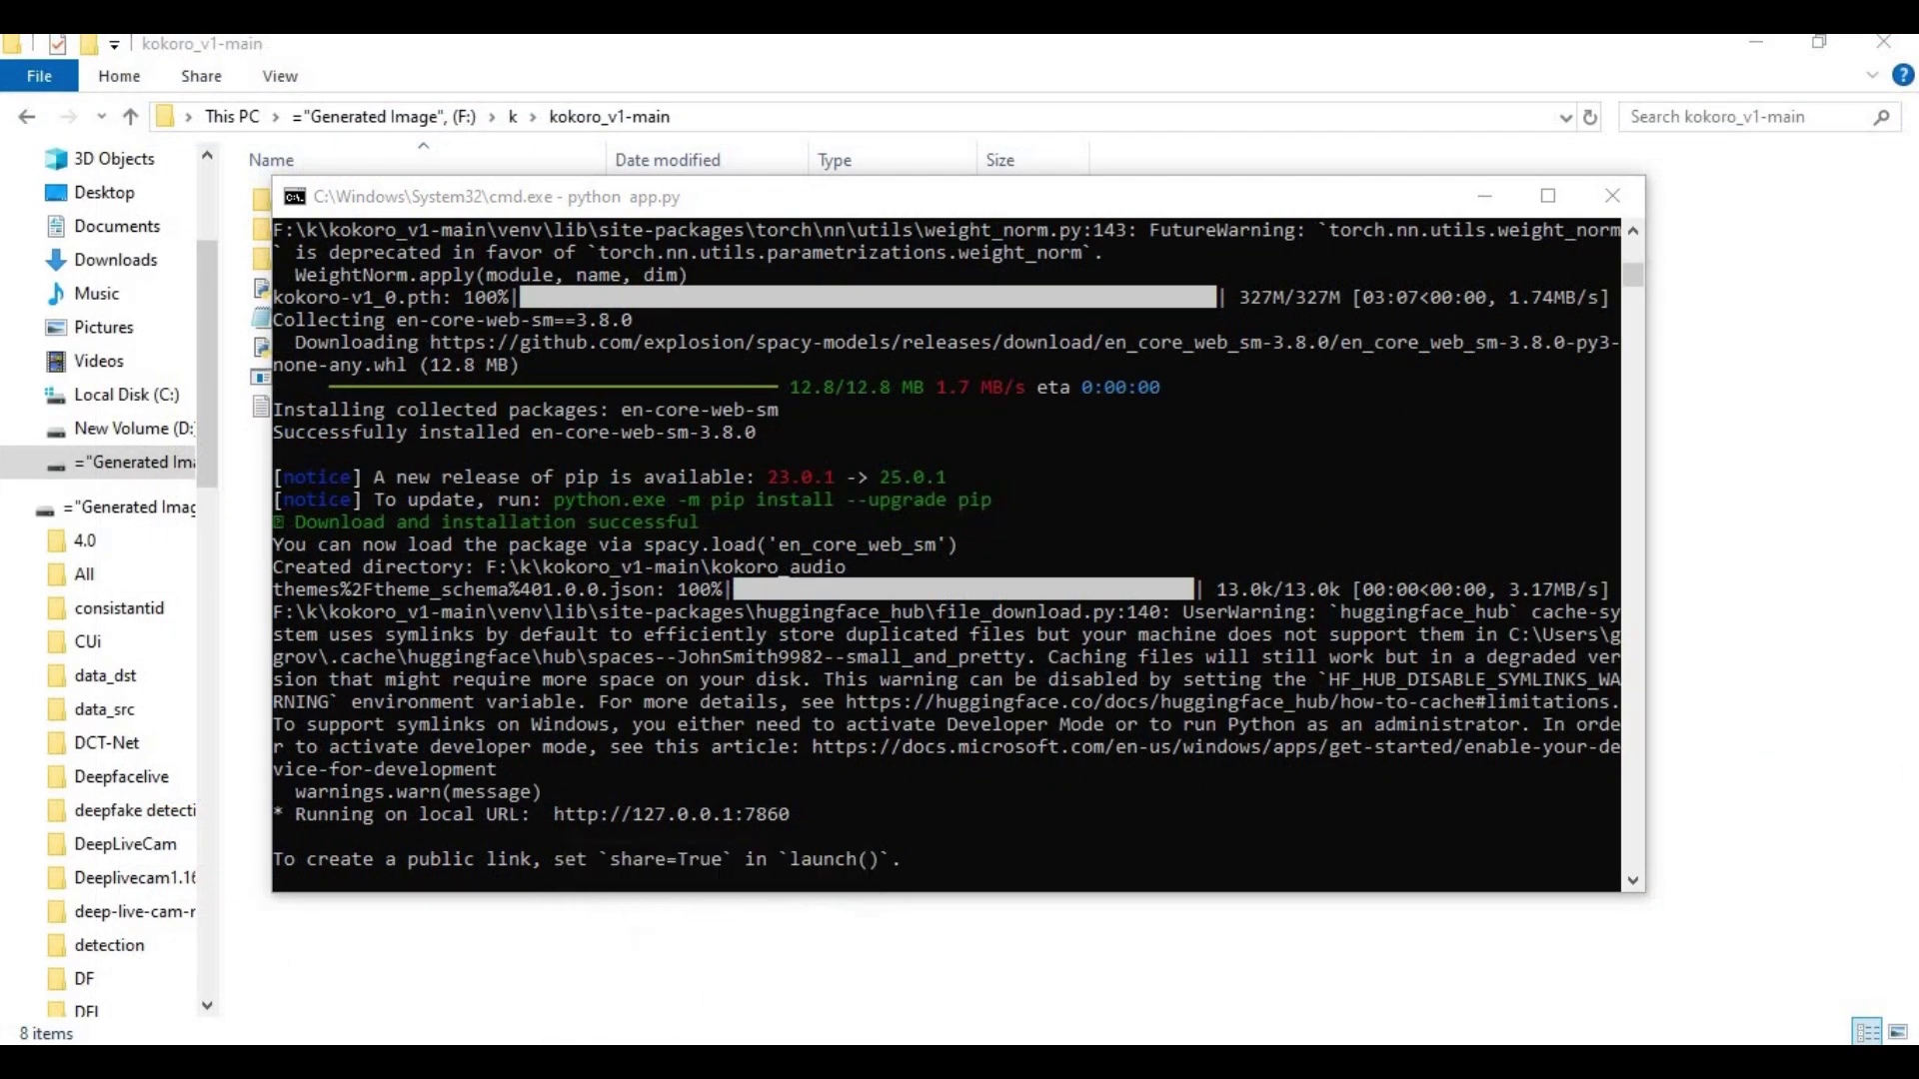
- Open the local URL 127.0.0.1:7860 reported by the command prompt in a new tab of the Opera browser
click(619, 804)
drag(554, 804, 745, 803)
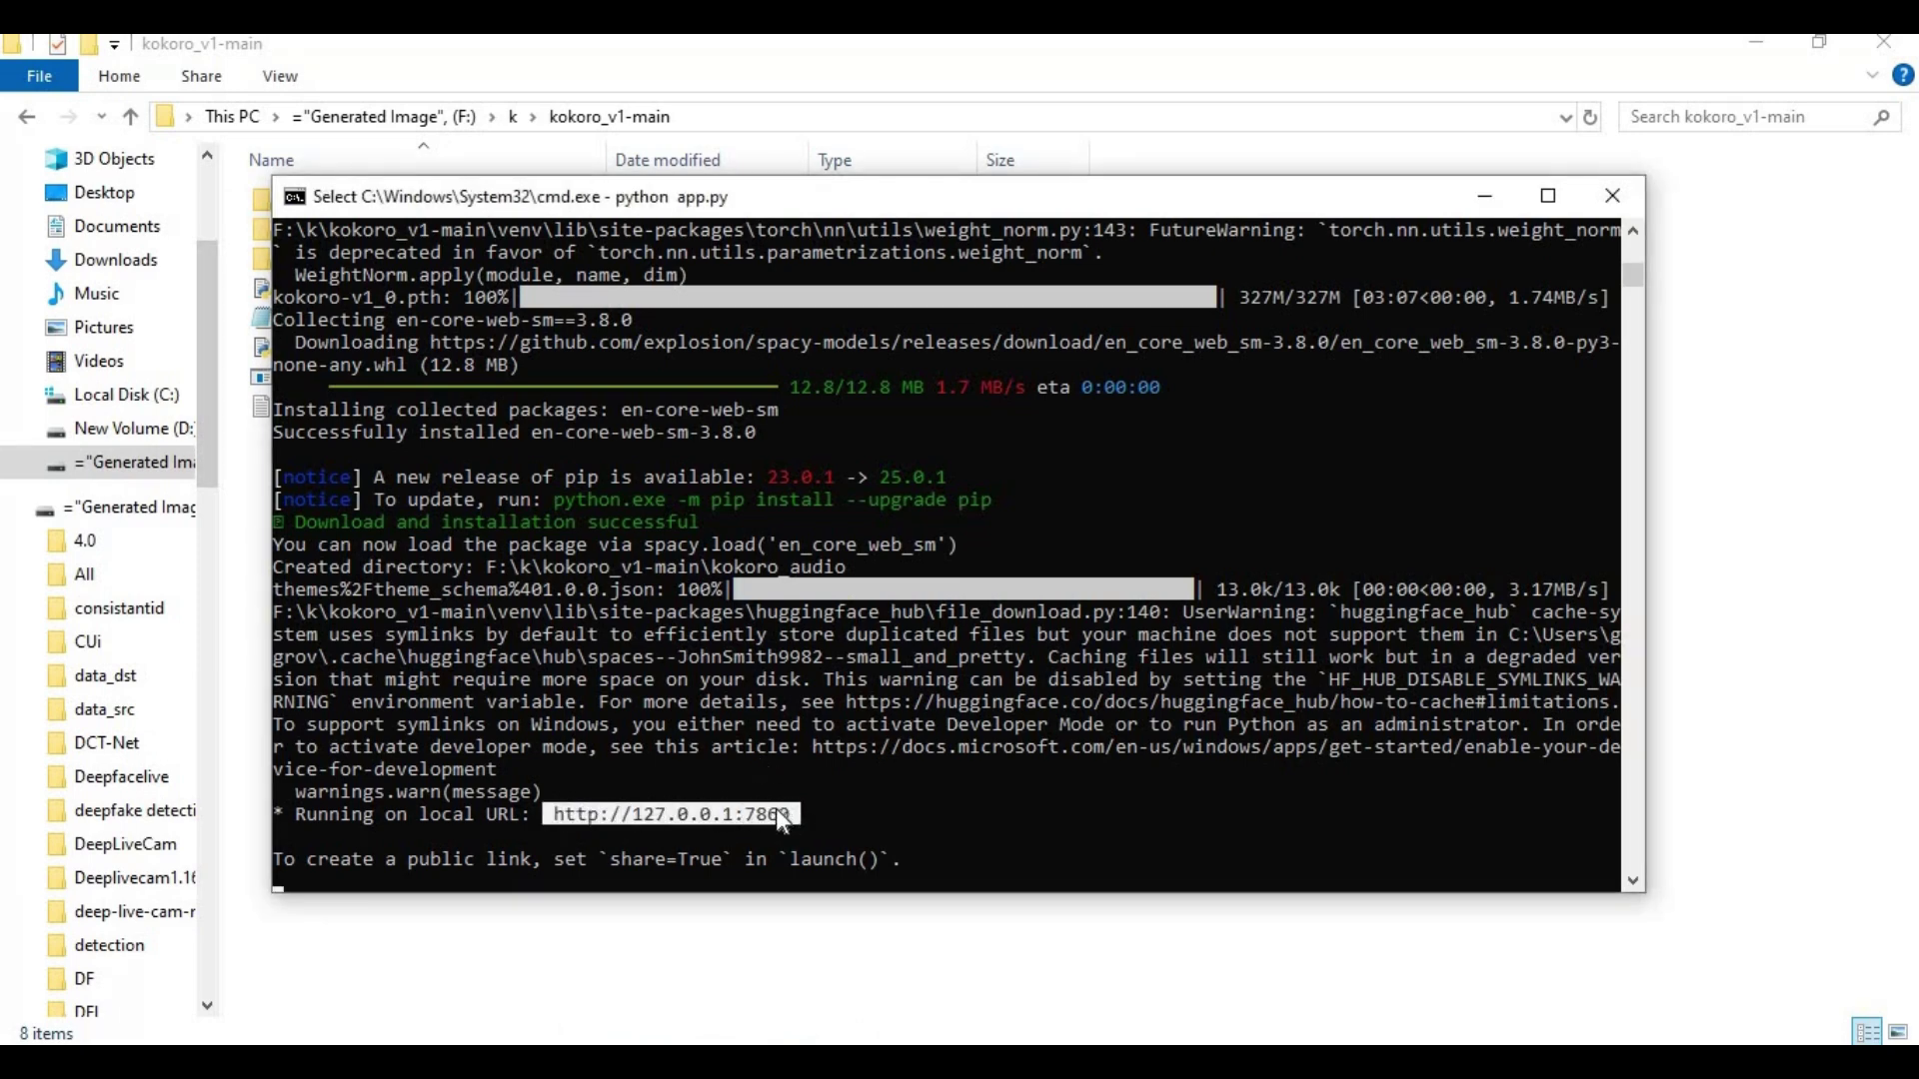
mouse_move(645, 1064)
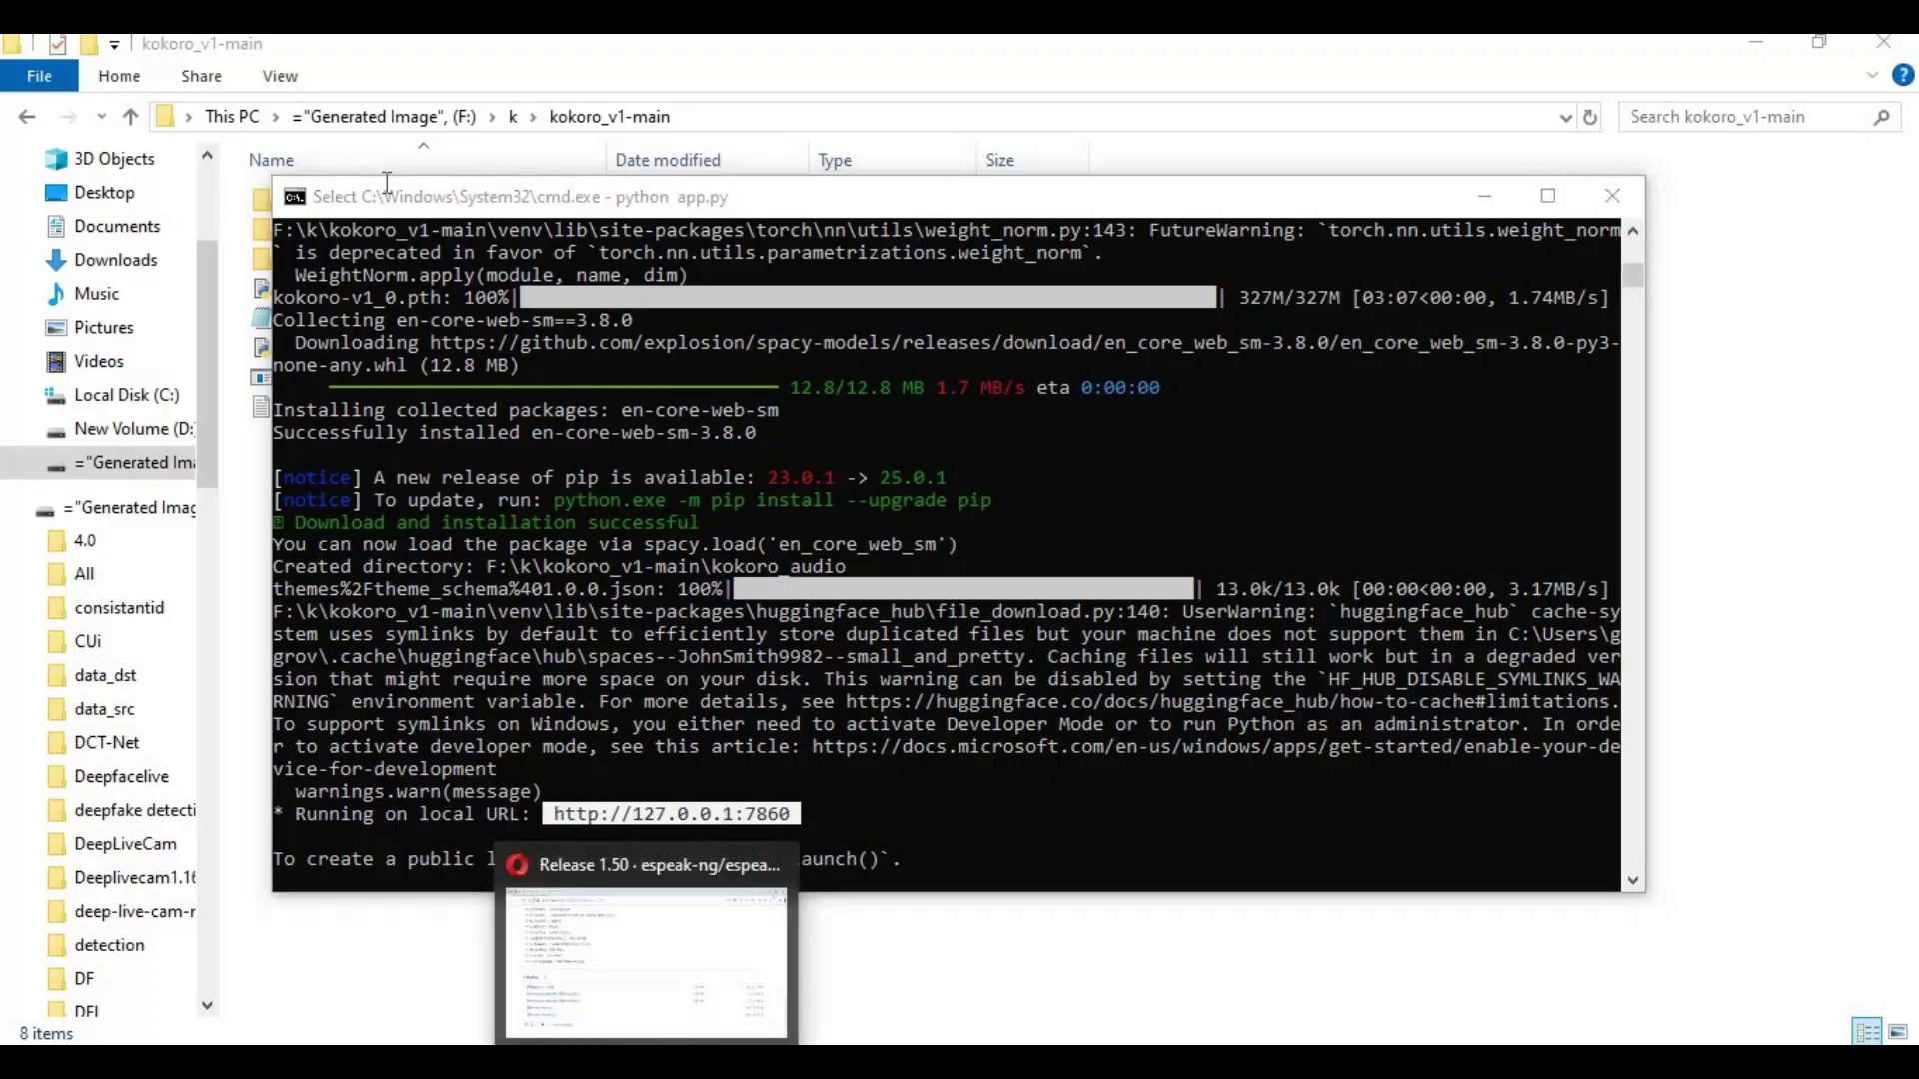
click(646, 962)
click(301, 58)
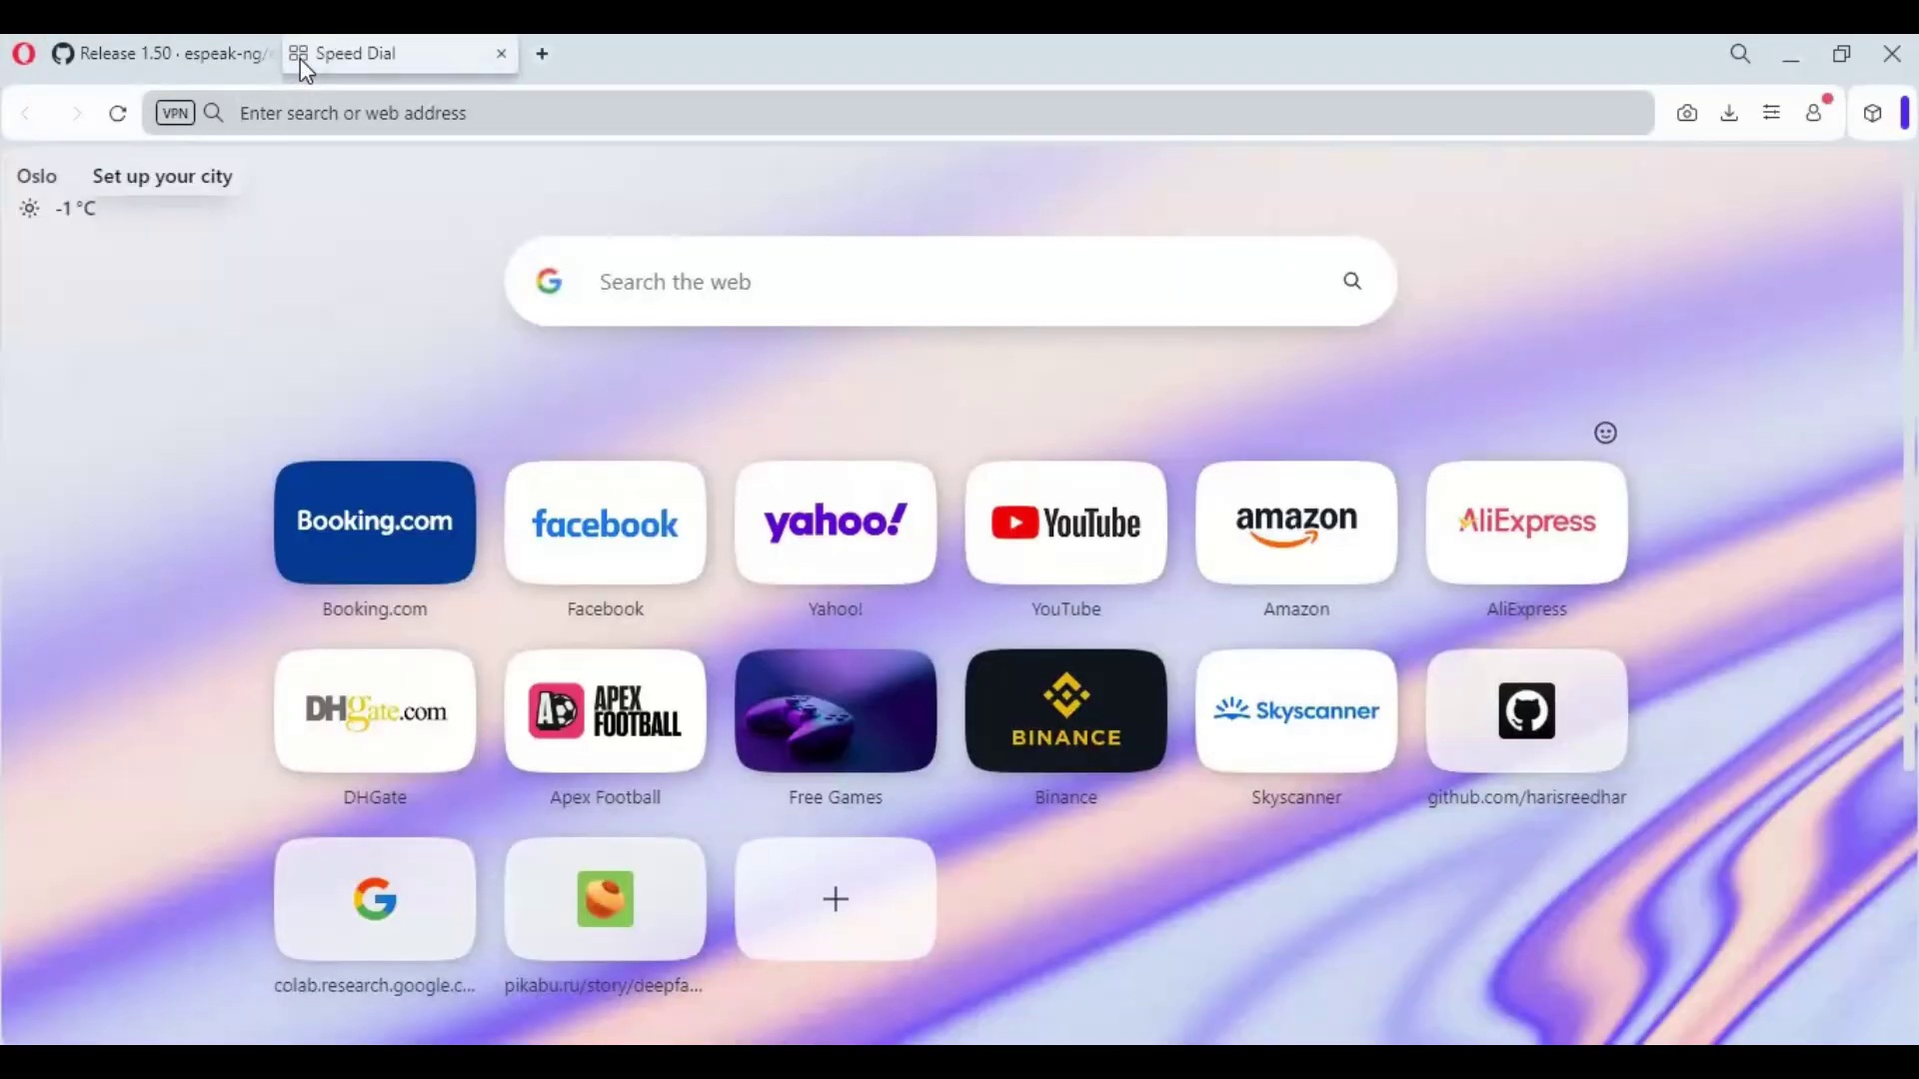
text(127.0.0.1:7860)
key(Return)
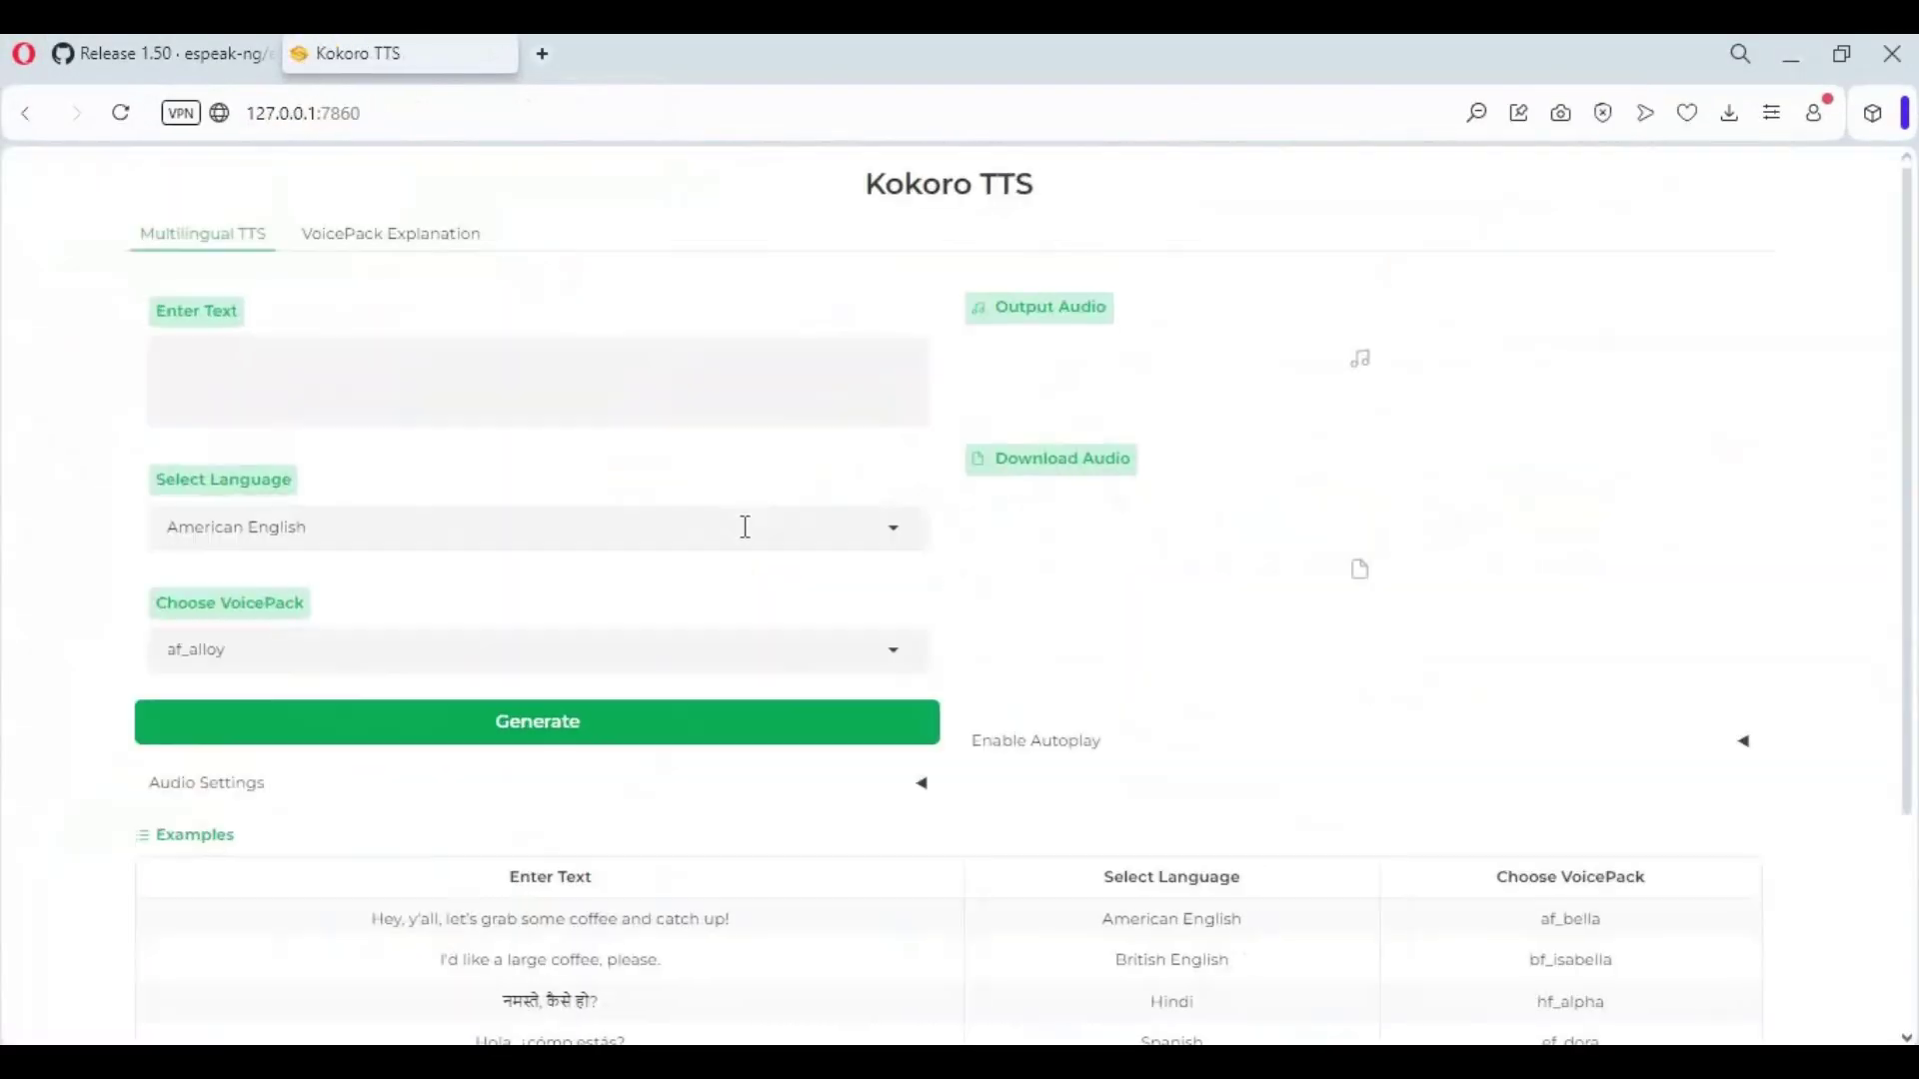
scroll(899, 415, down, 3)
scroll(893, 412, up, 3)
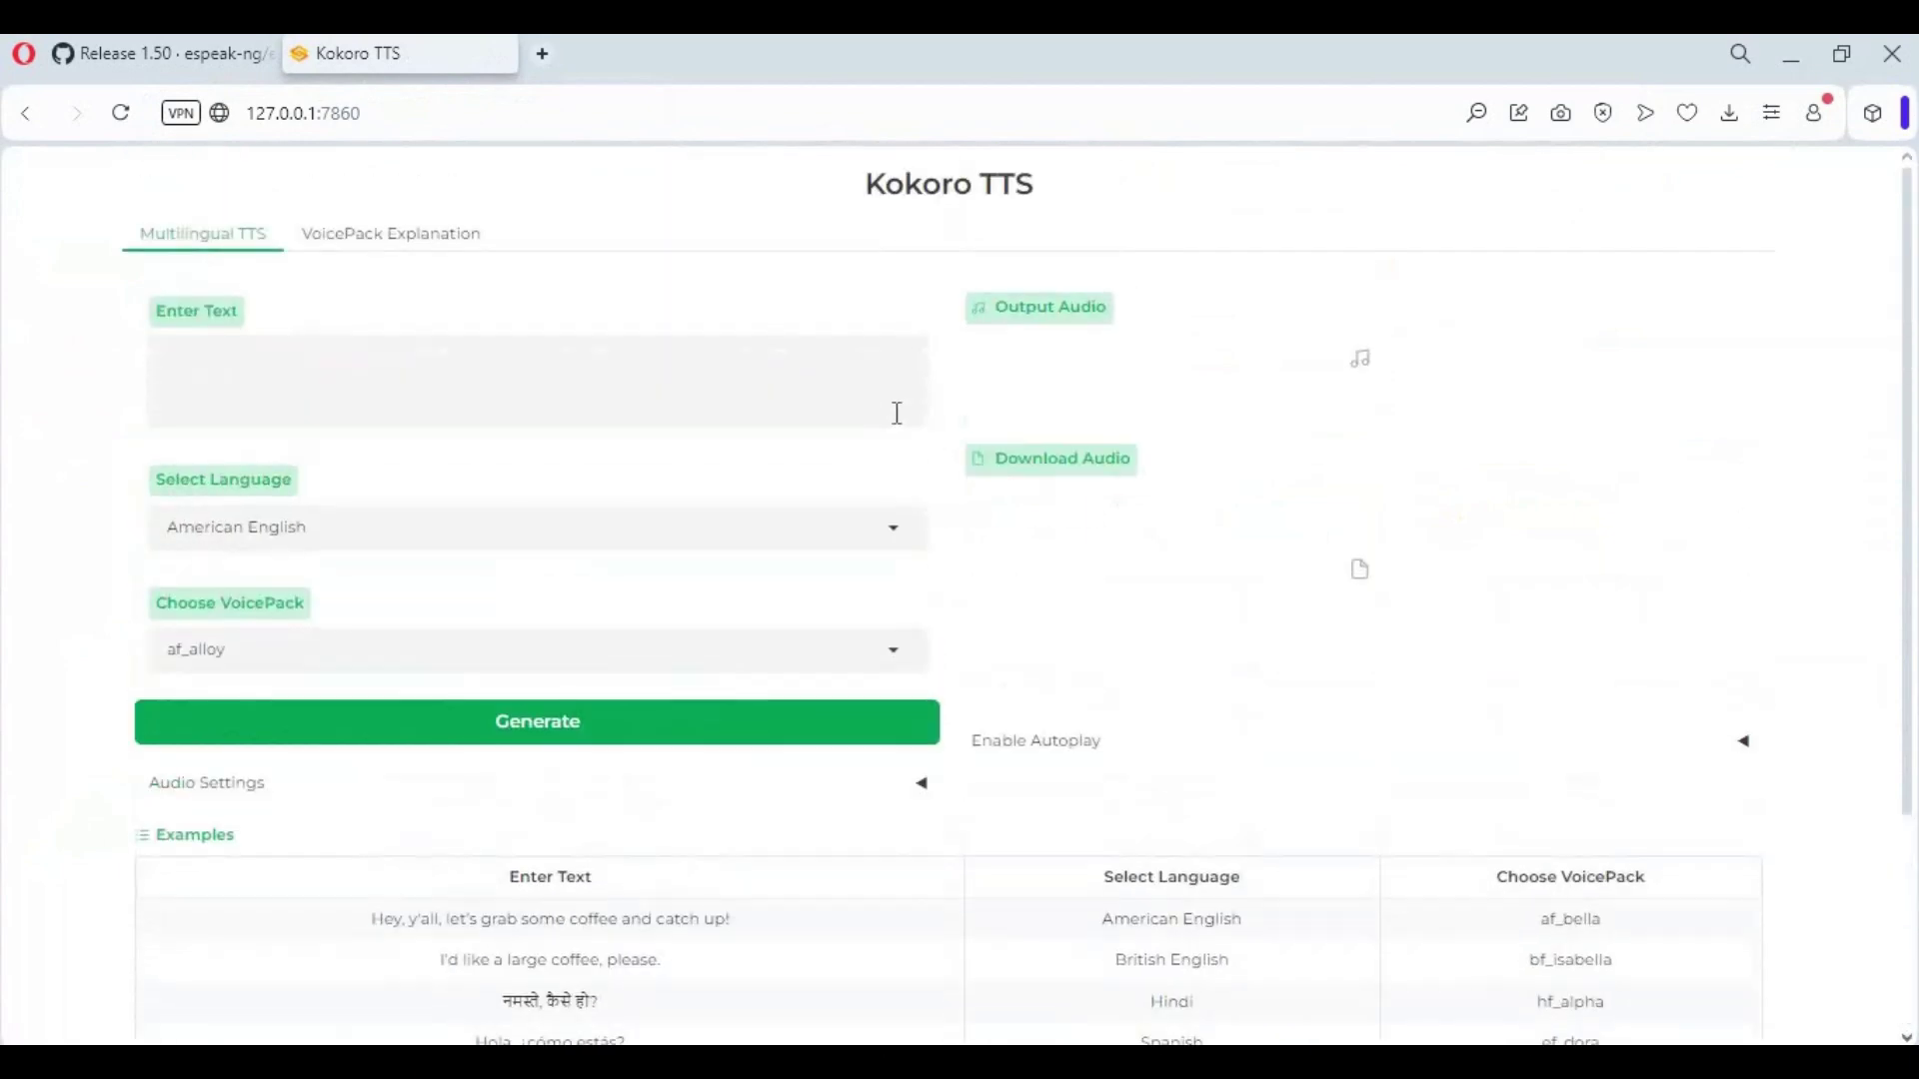
- Enter a closing message starting "thank you for watching my video i hope you like it" as the text and select American English
click(318, 387)
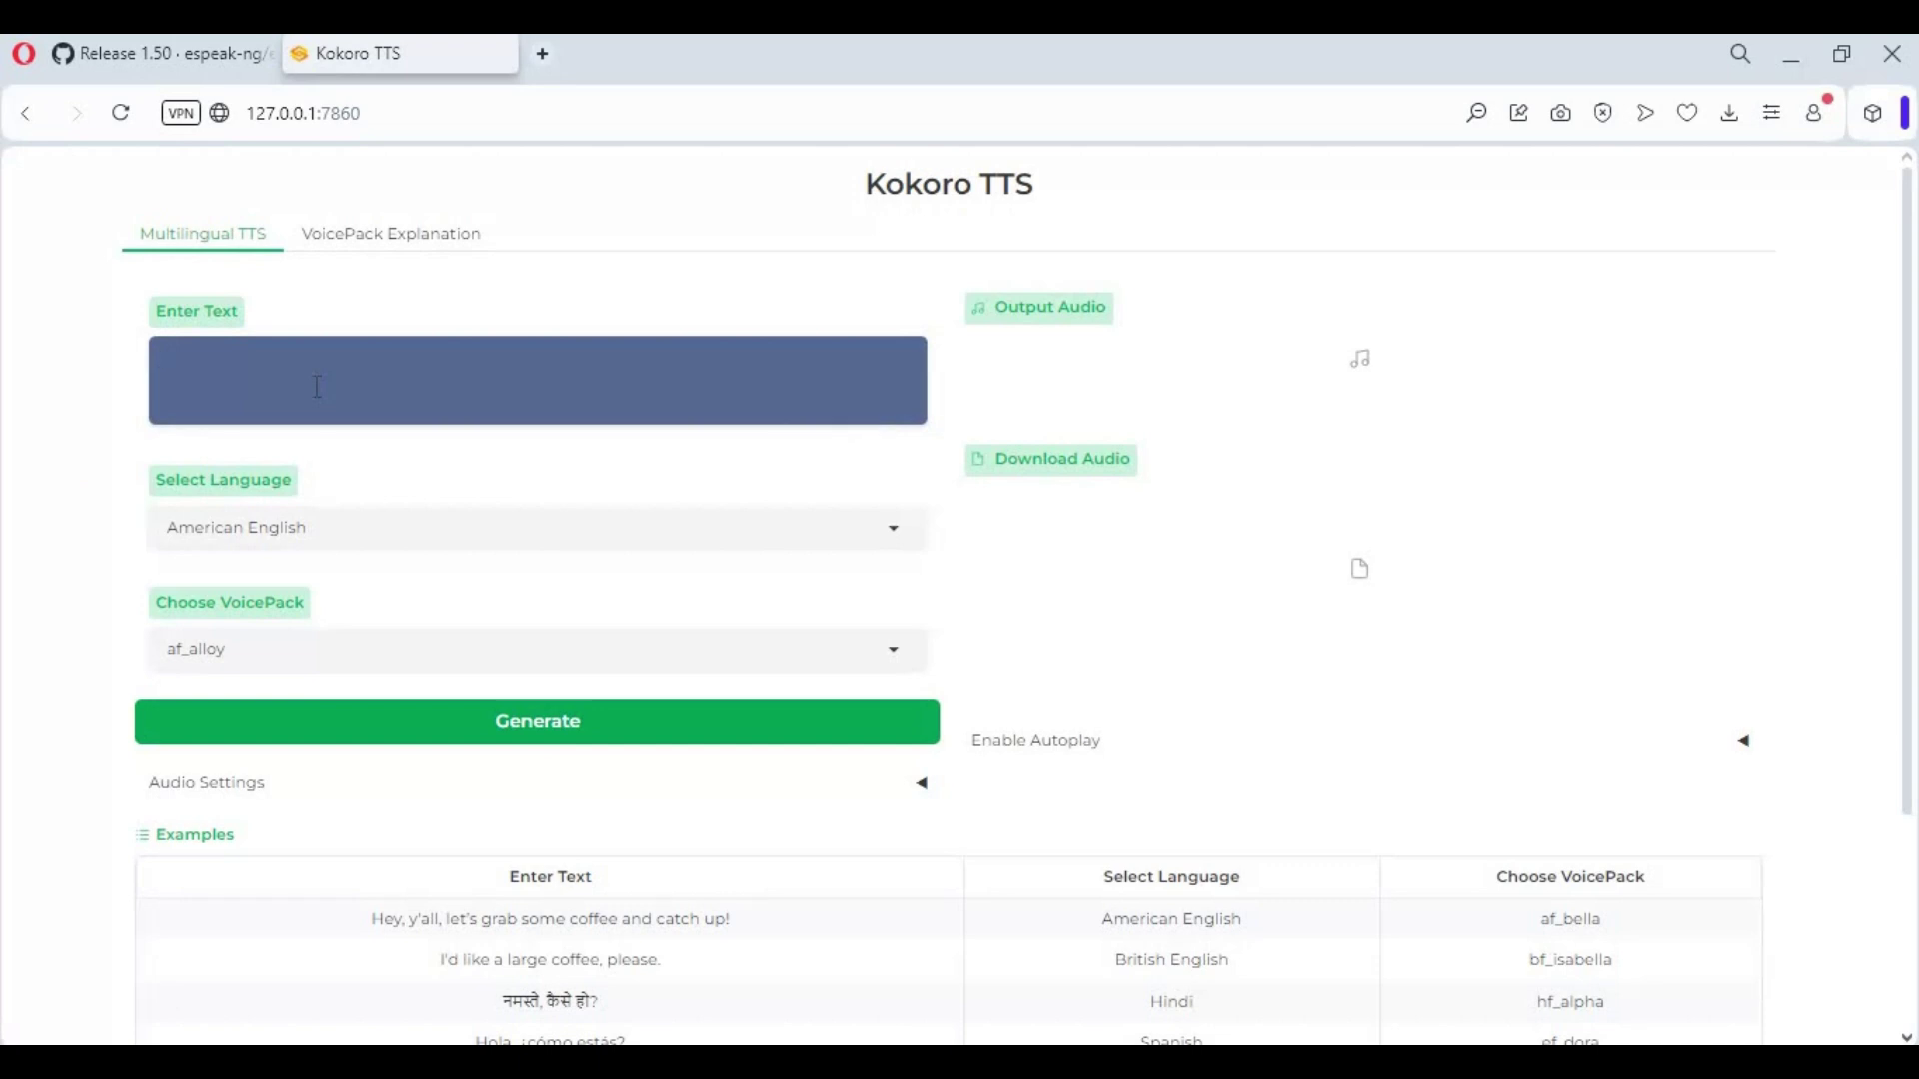
text(thank you for watching my video i hope you like it  if you ot any question or request comment dont forget to subscribe to my youtube channel  take care)
click(391, 533)
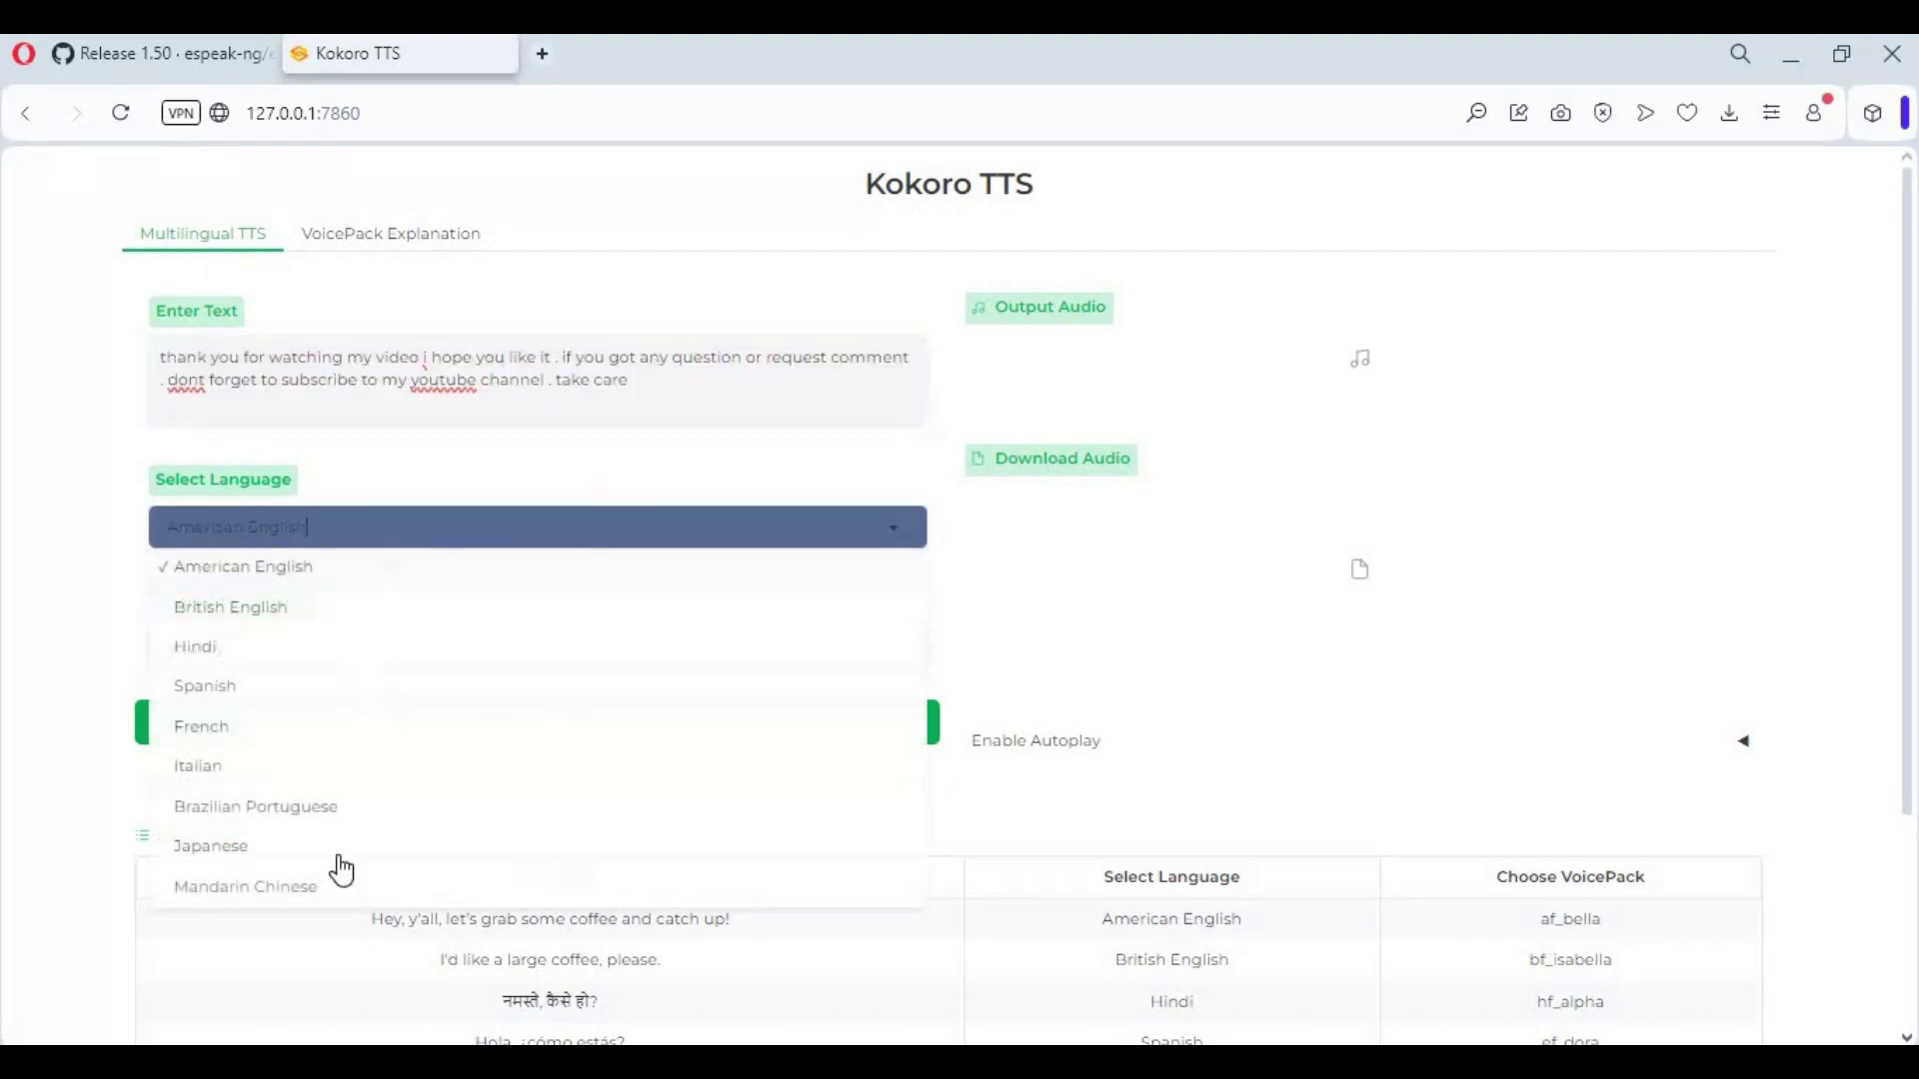
click(292, 580)
- Choose the af_bella voice pack and generate the speech
click(298, 649)
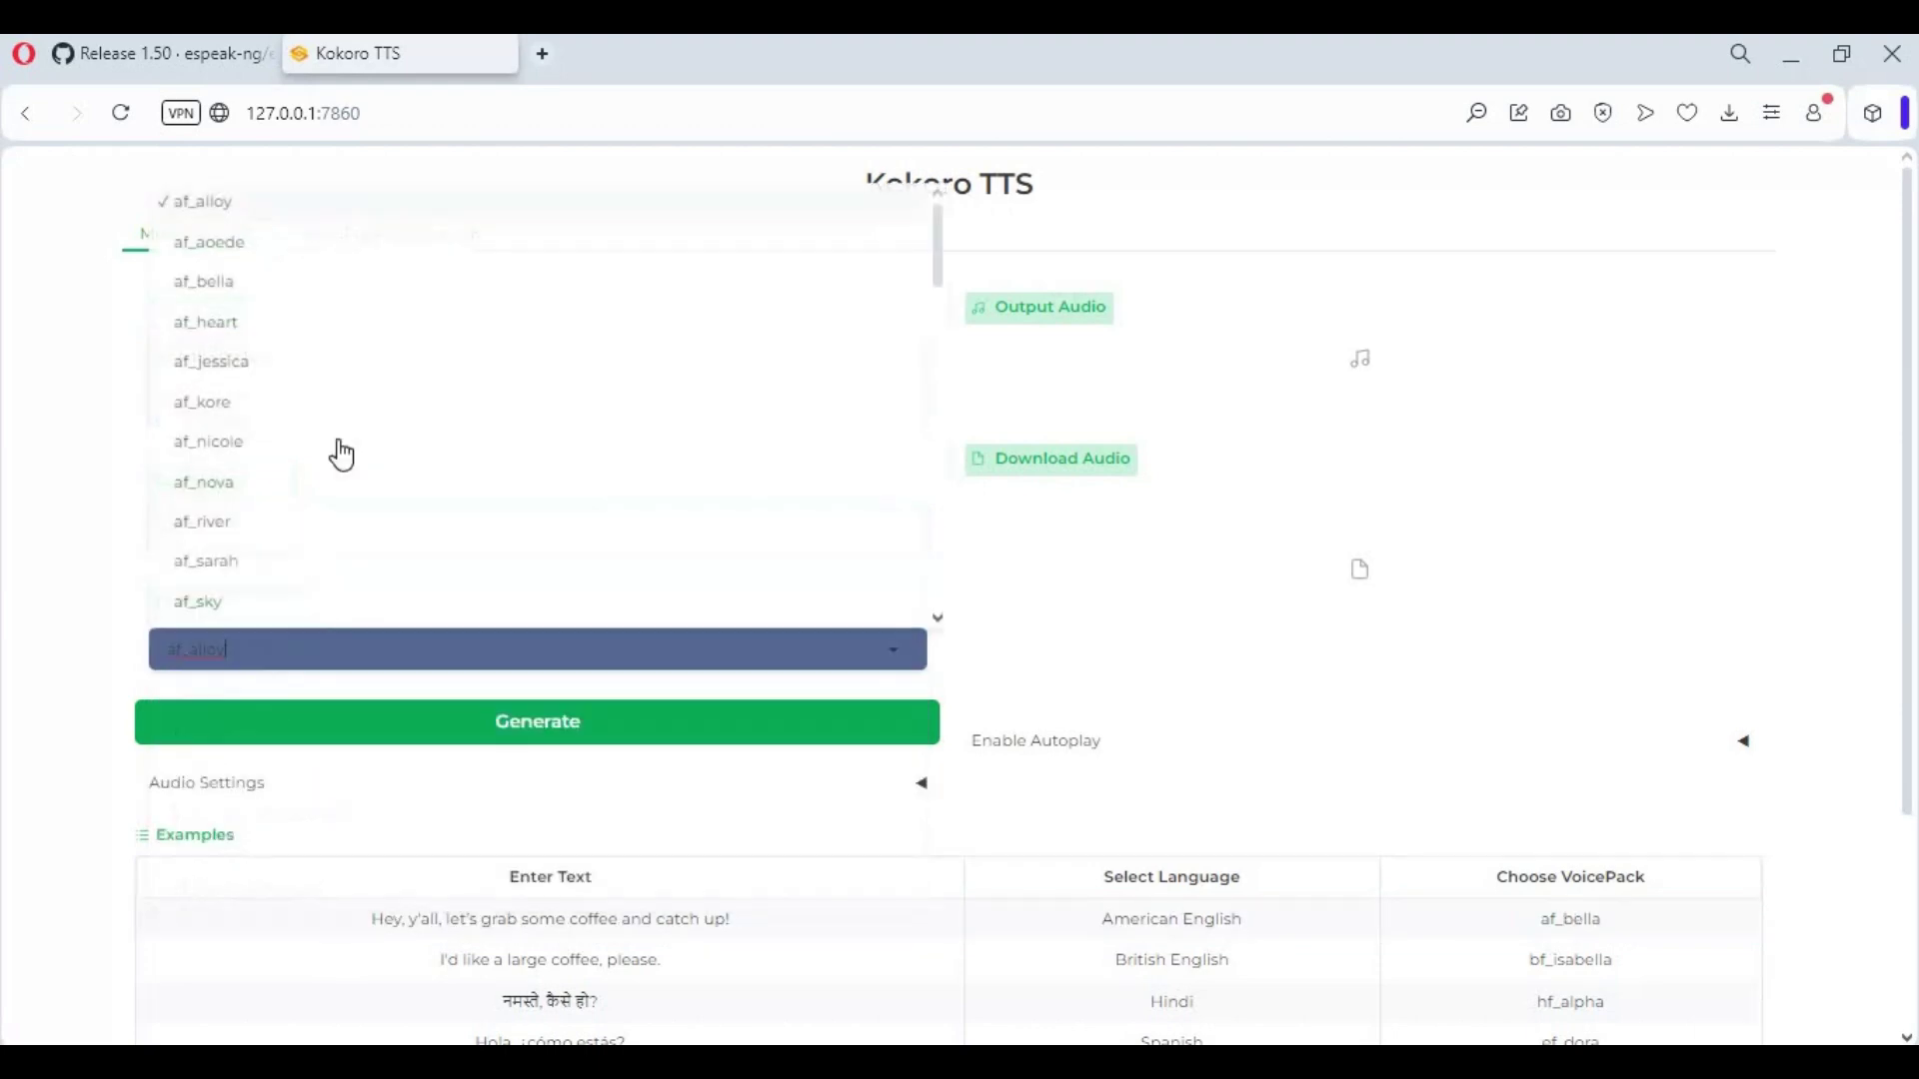
click(249, 285)
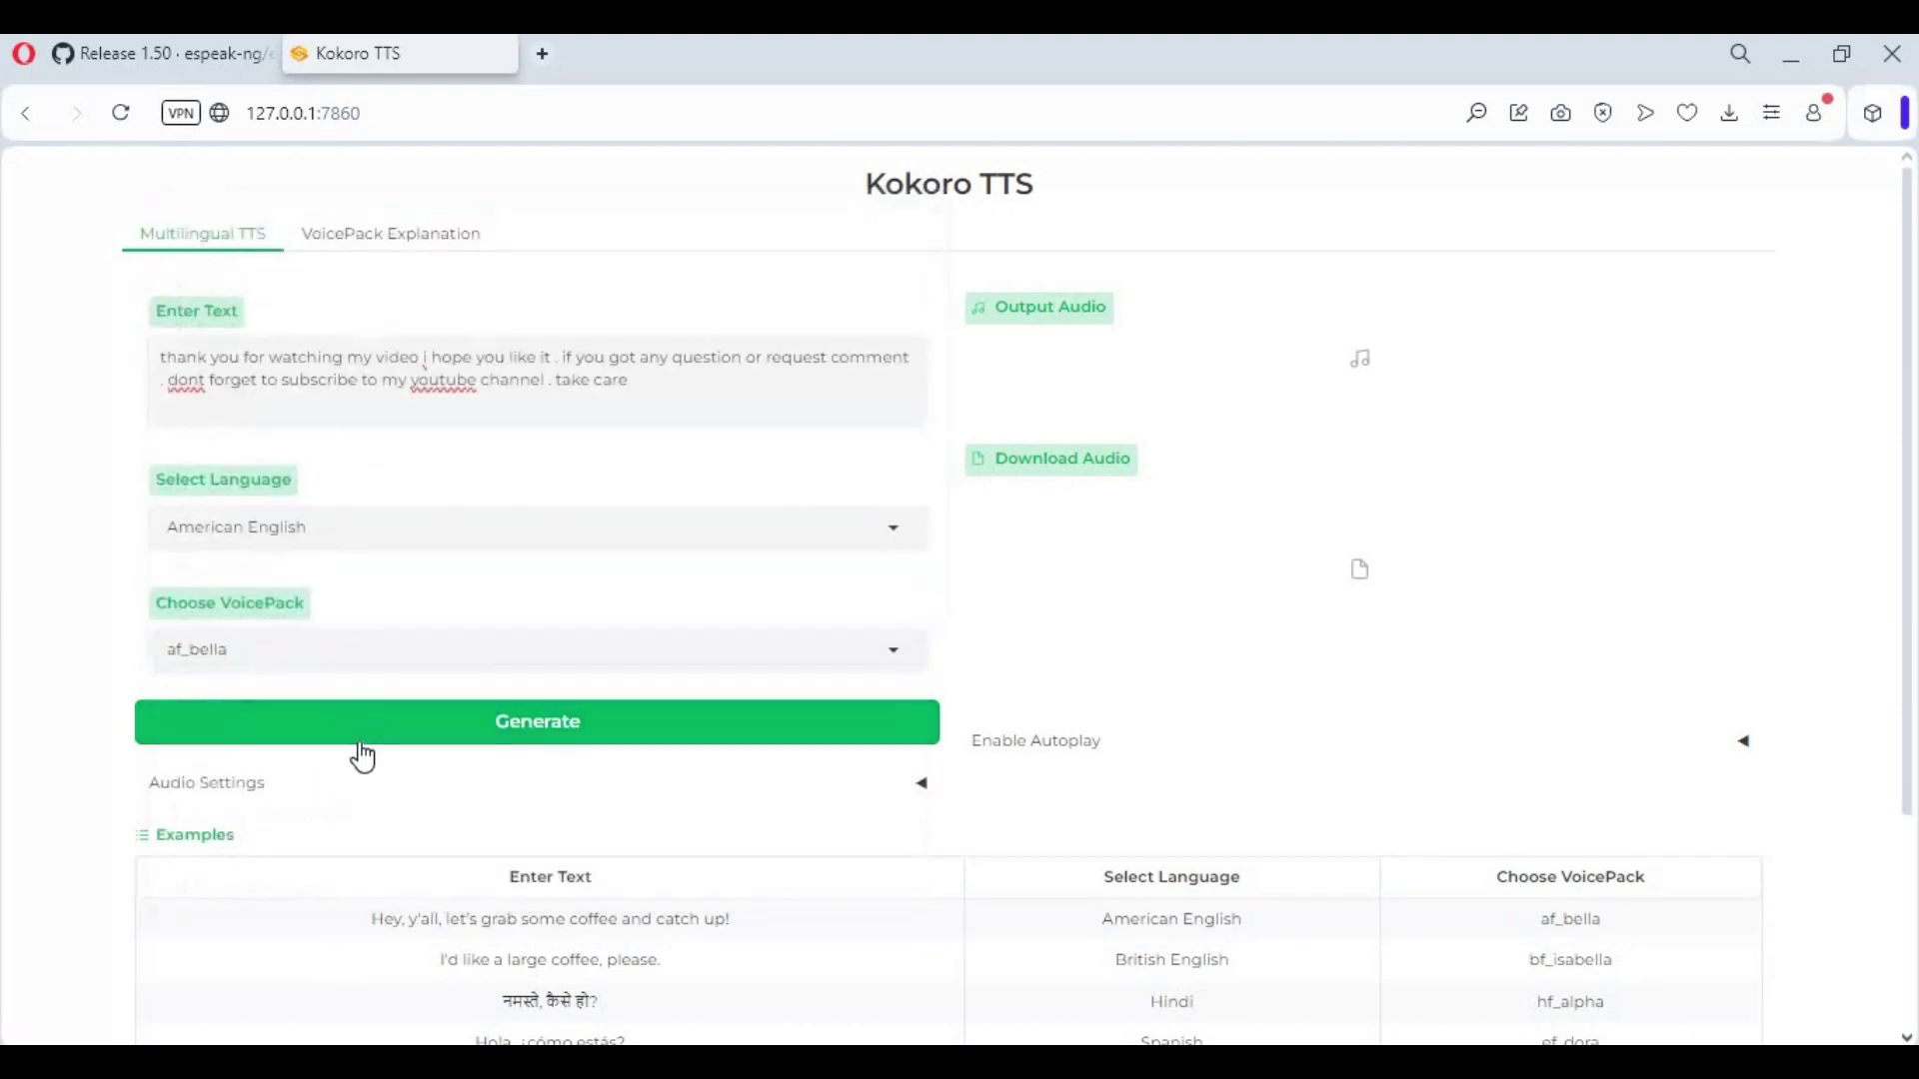
scroll(355, 749, down, 3)
click(515, 442)
scroll(1273, 446, up, 3)
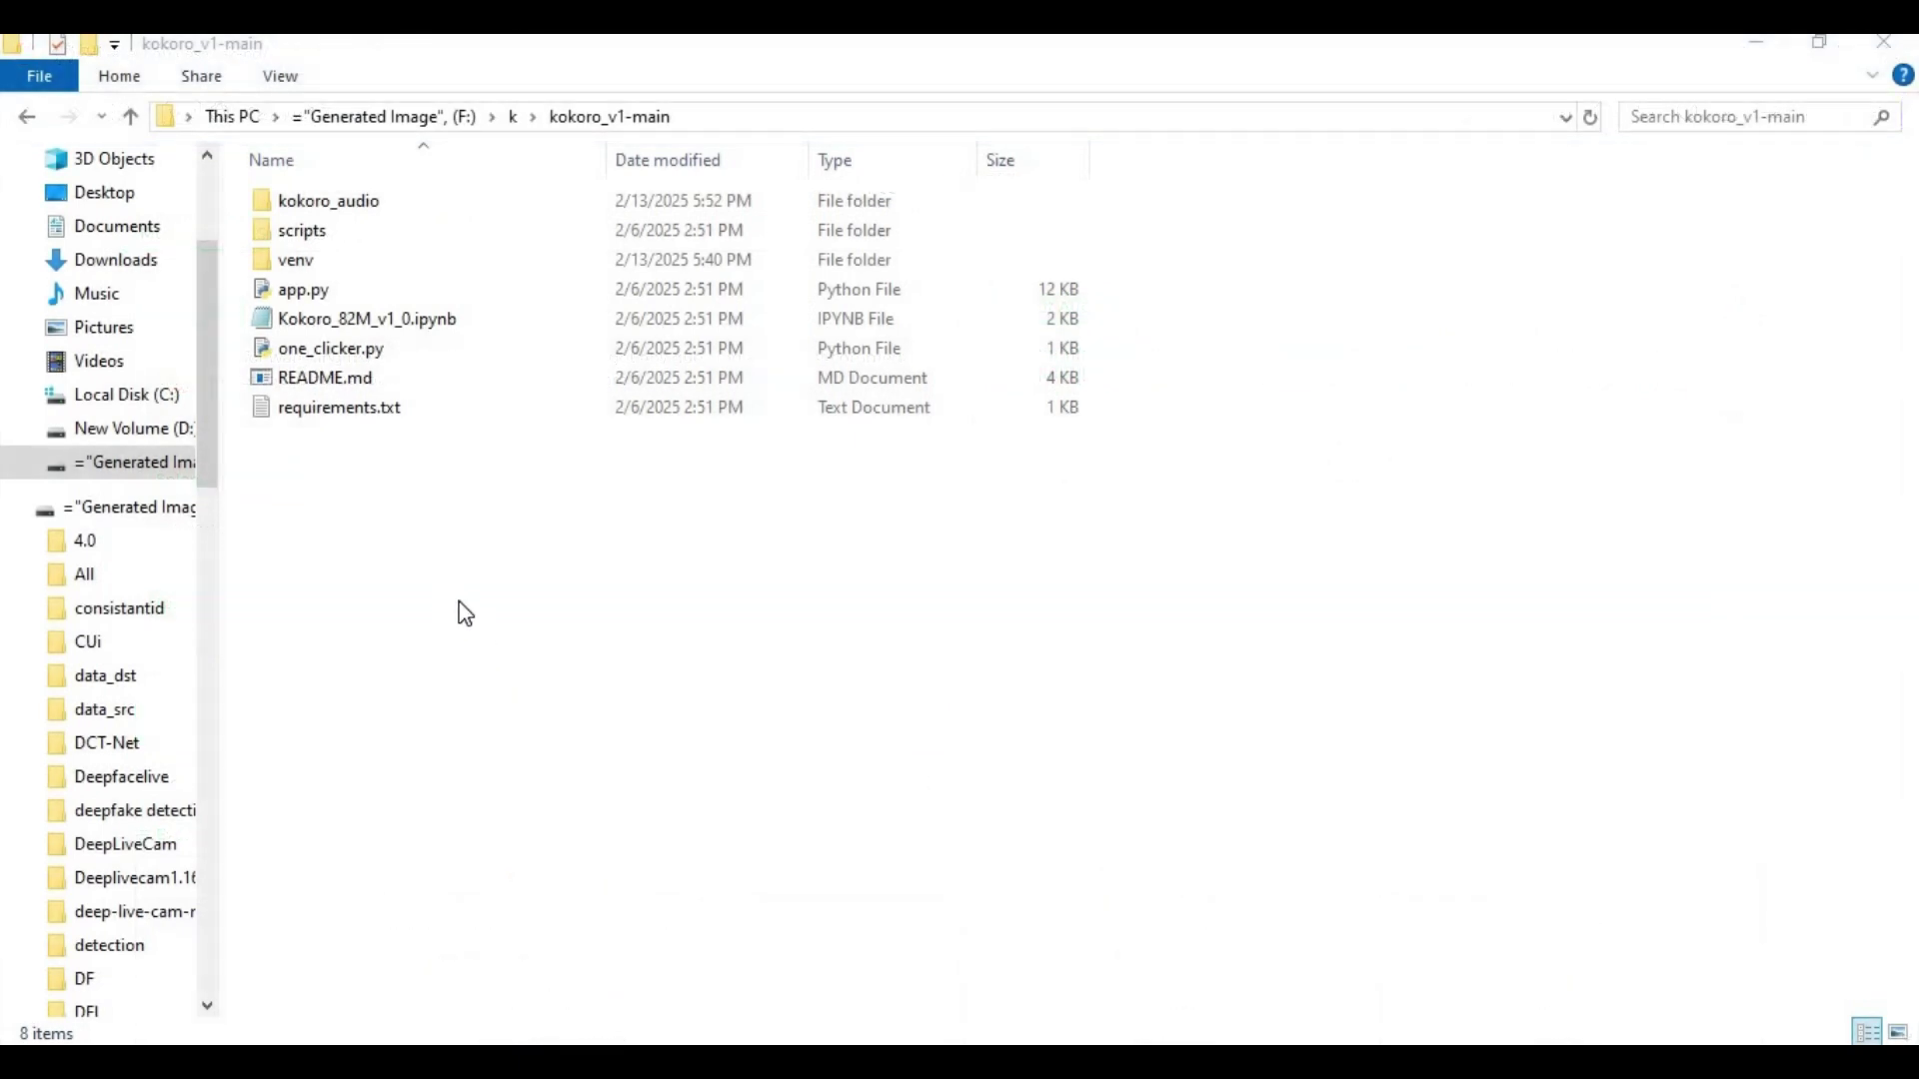
- Create a new text document in the kokoro_v1-main folder and open it in Notepad
right_click(446, 588)
mouse_move(727, 524)
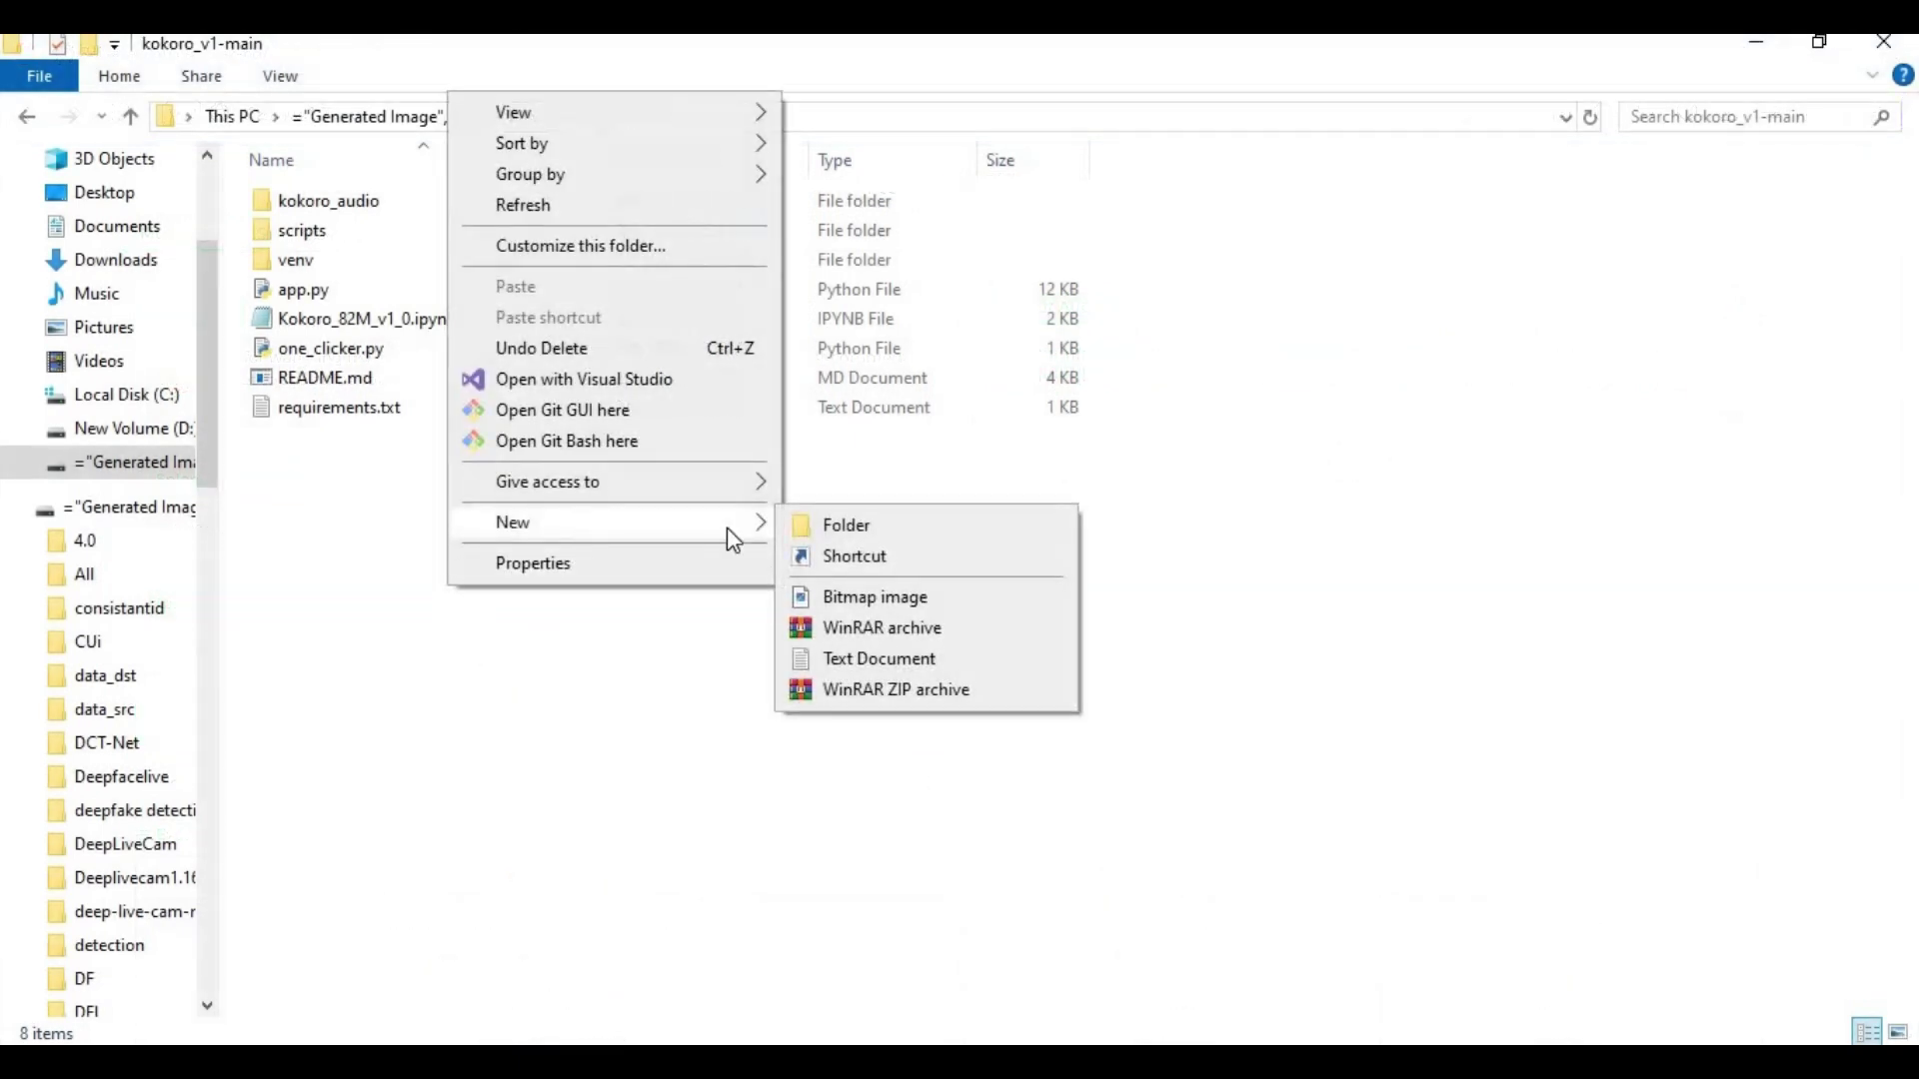
click(866, 662)
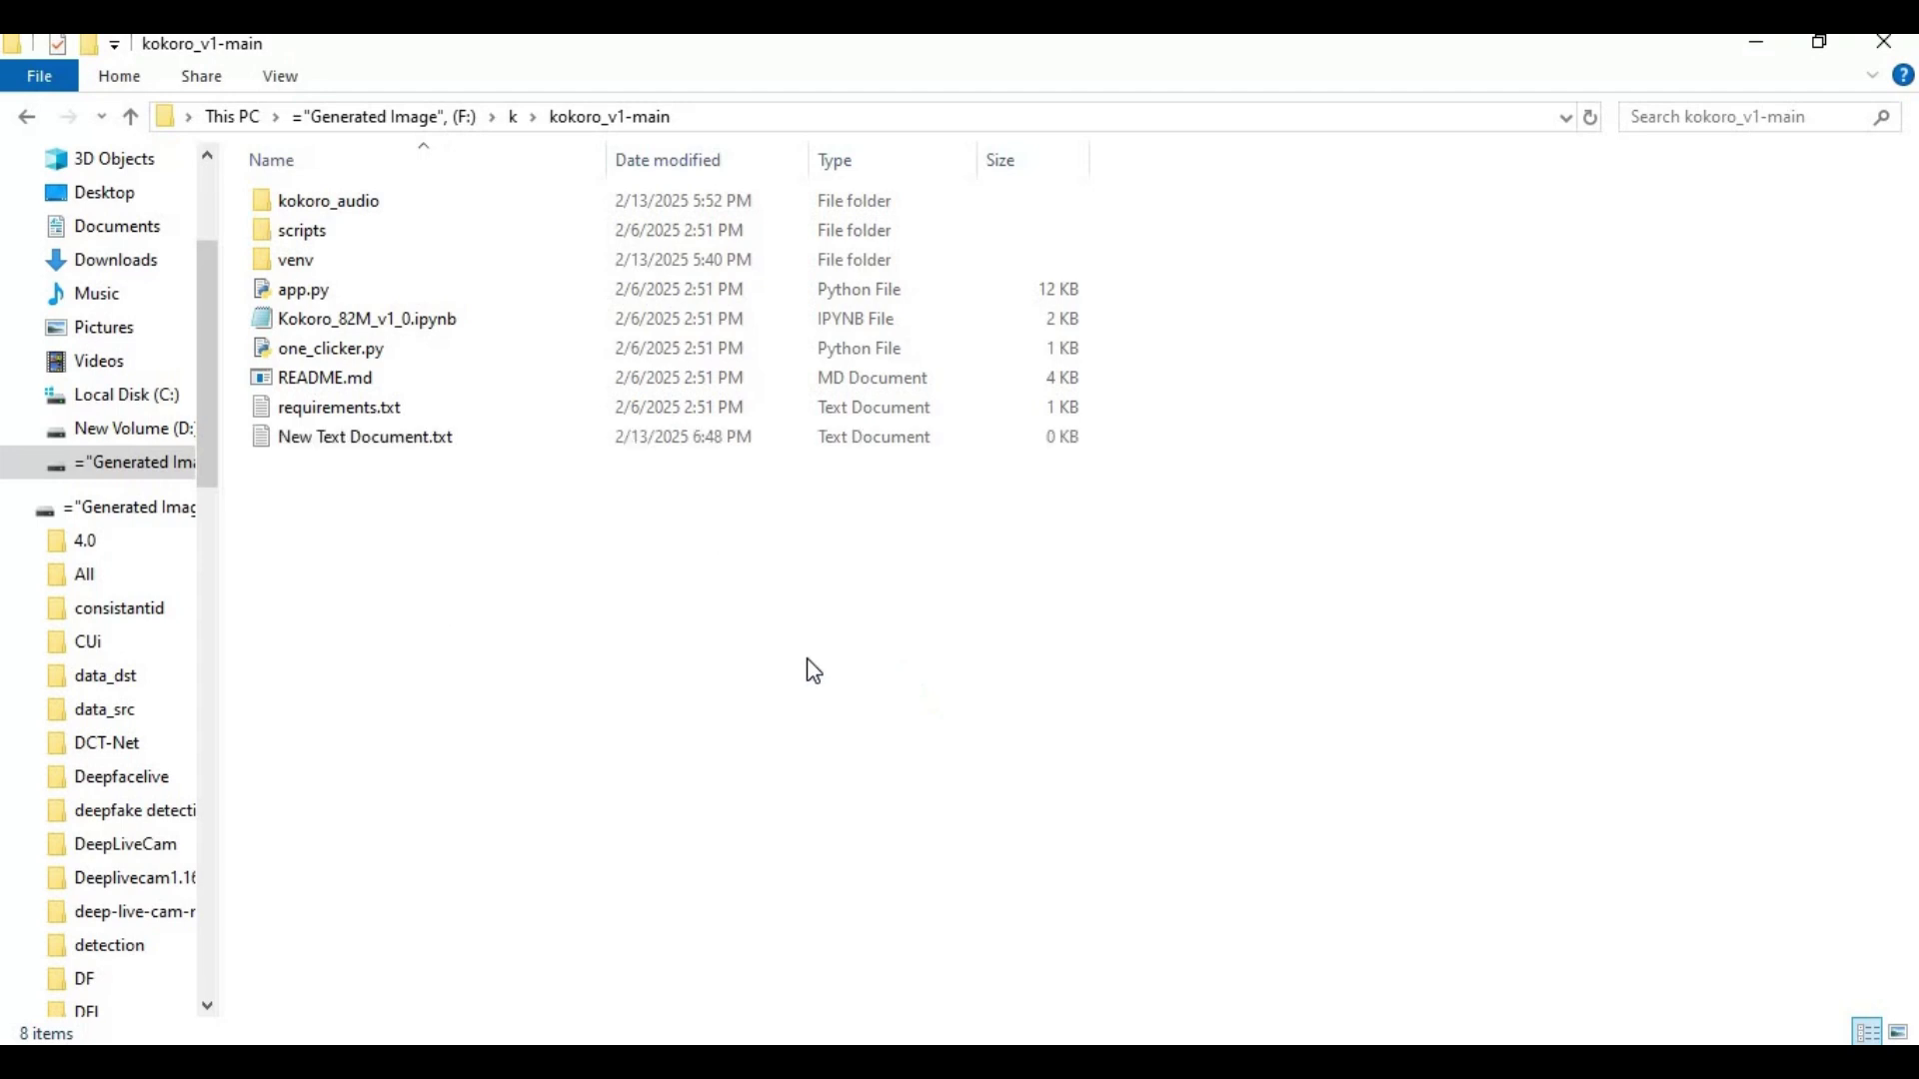
click(312, 321)
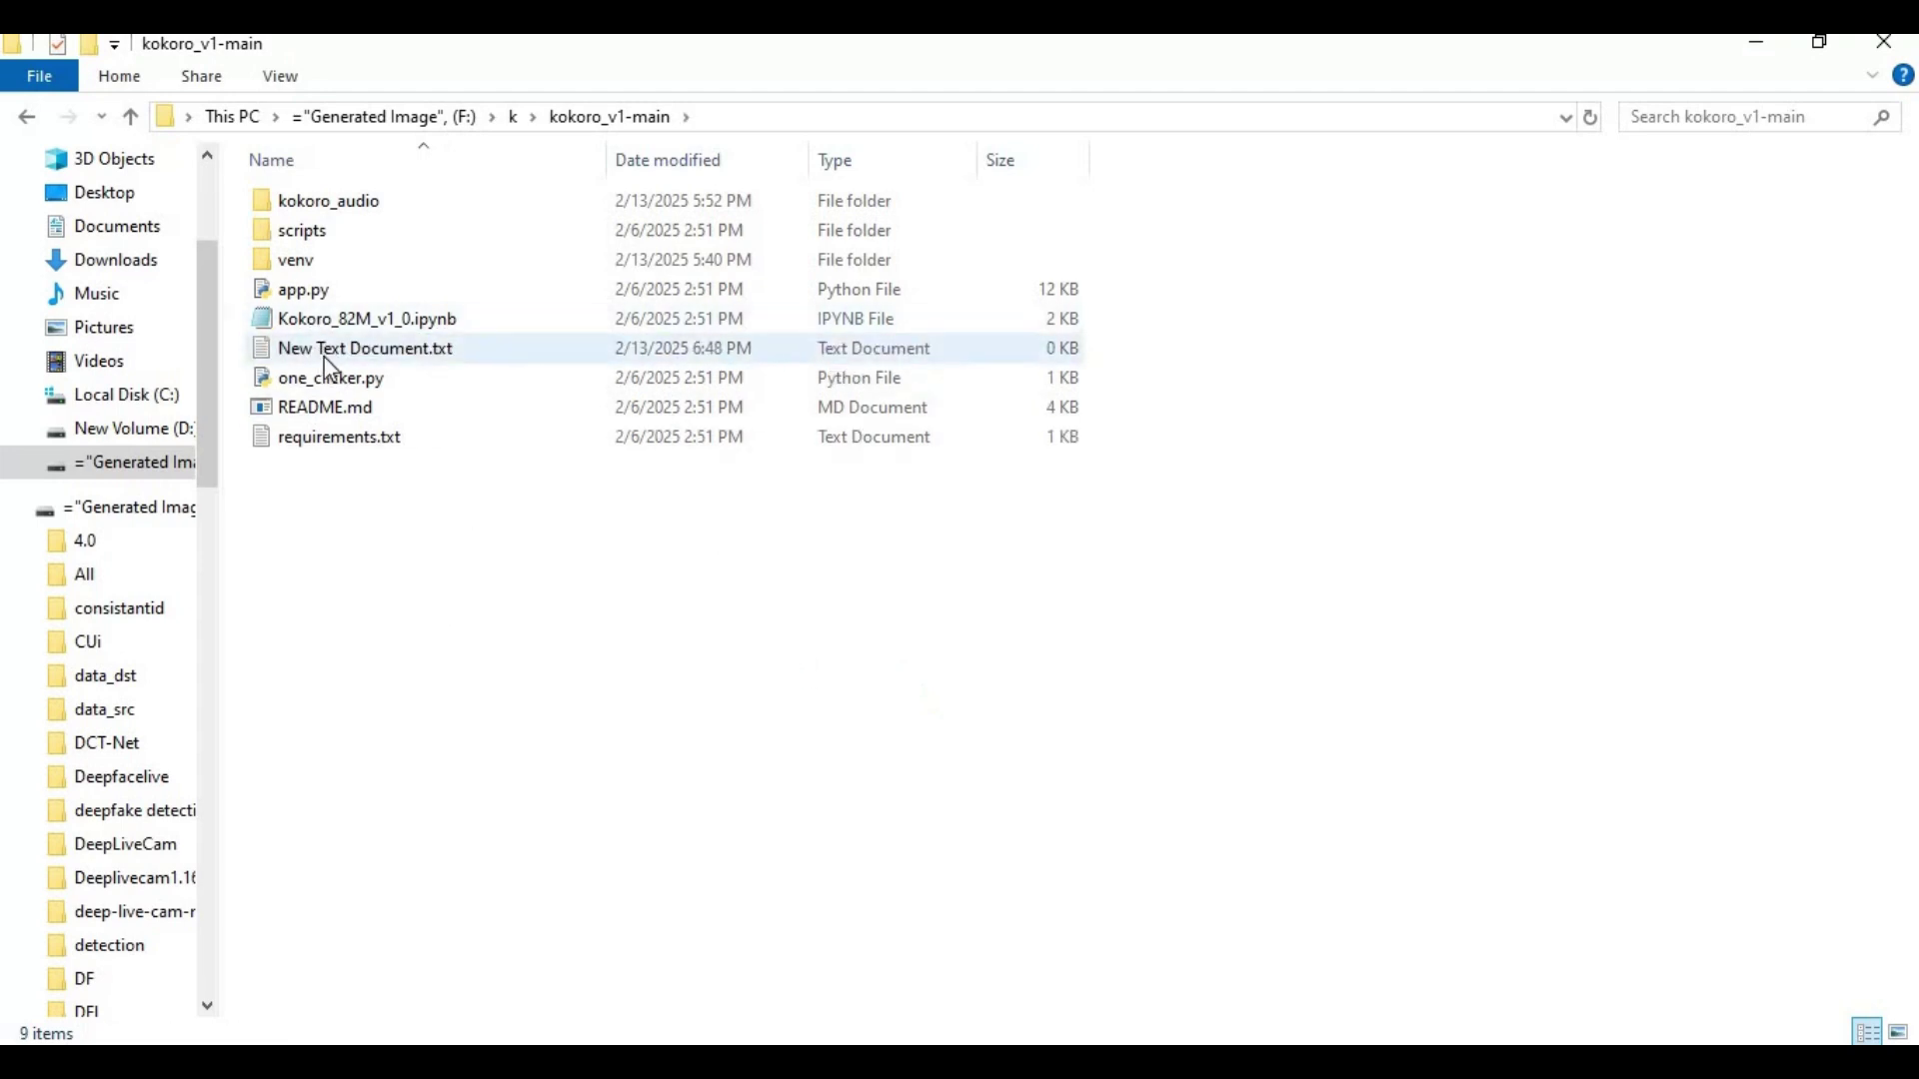
double_click(324, 356)
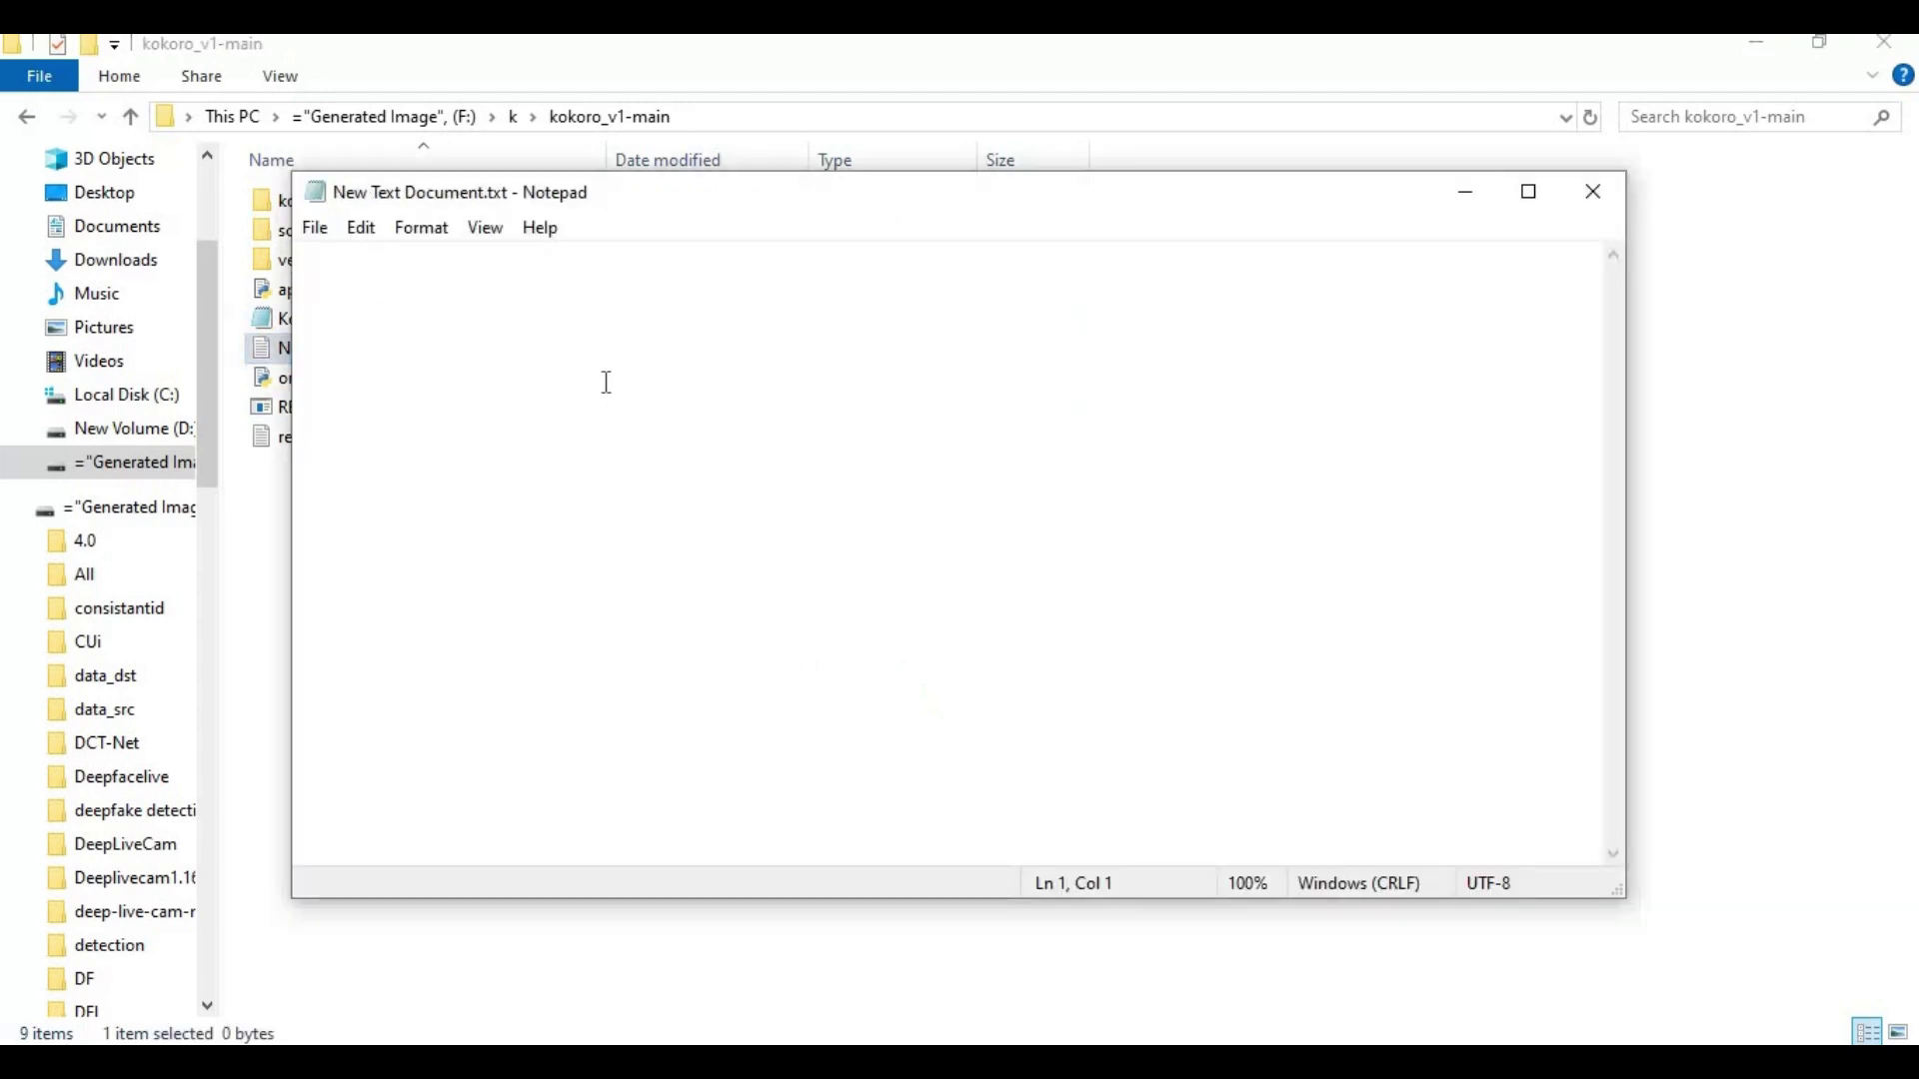
text(@echo off)
key(Return)
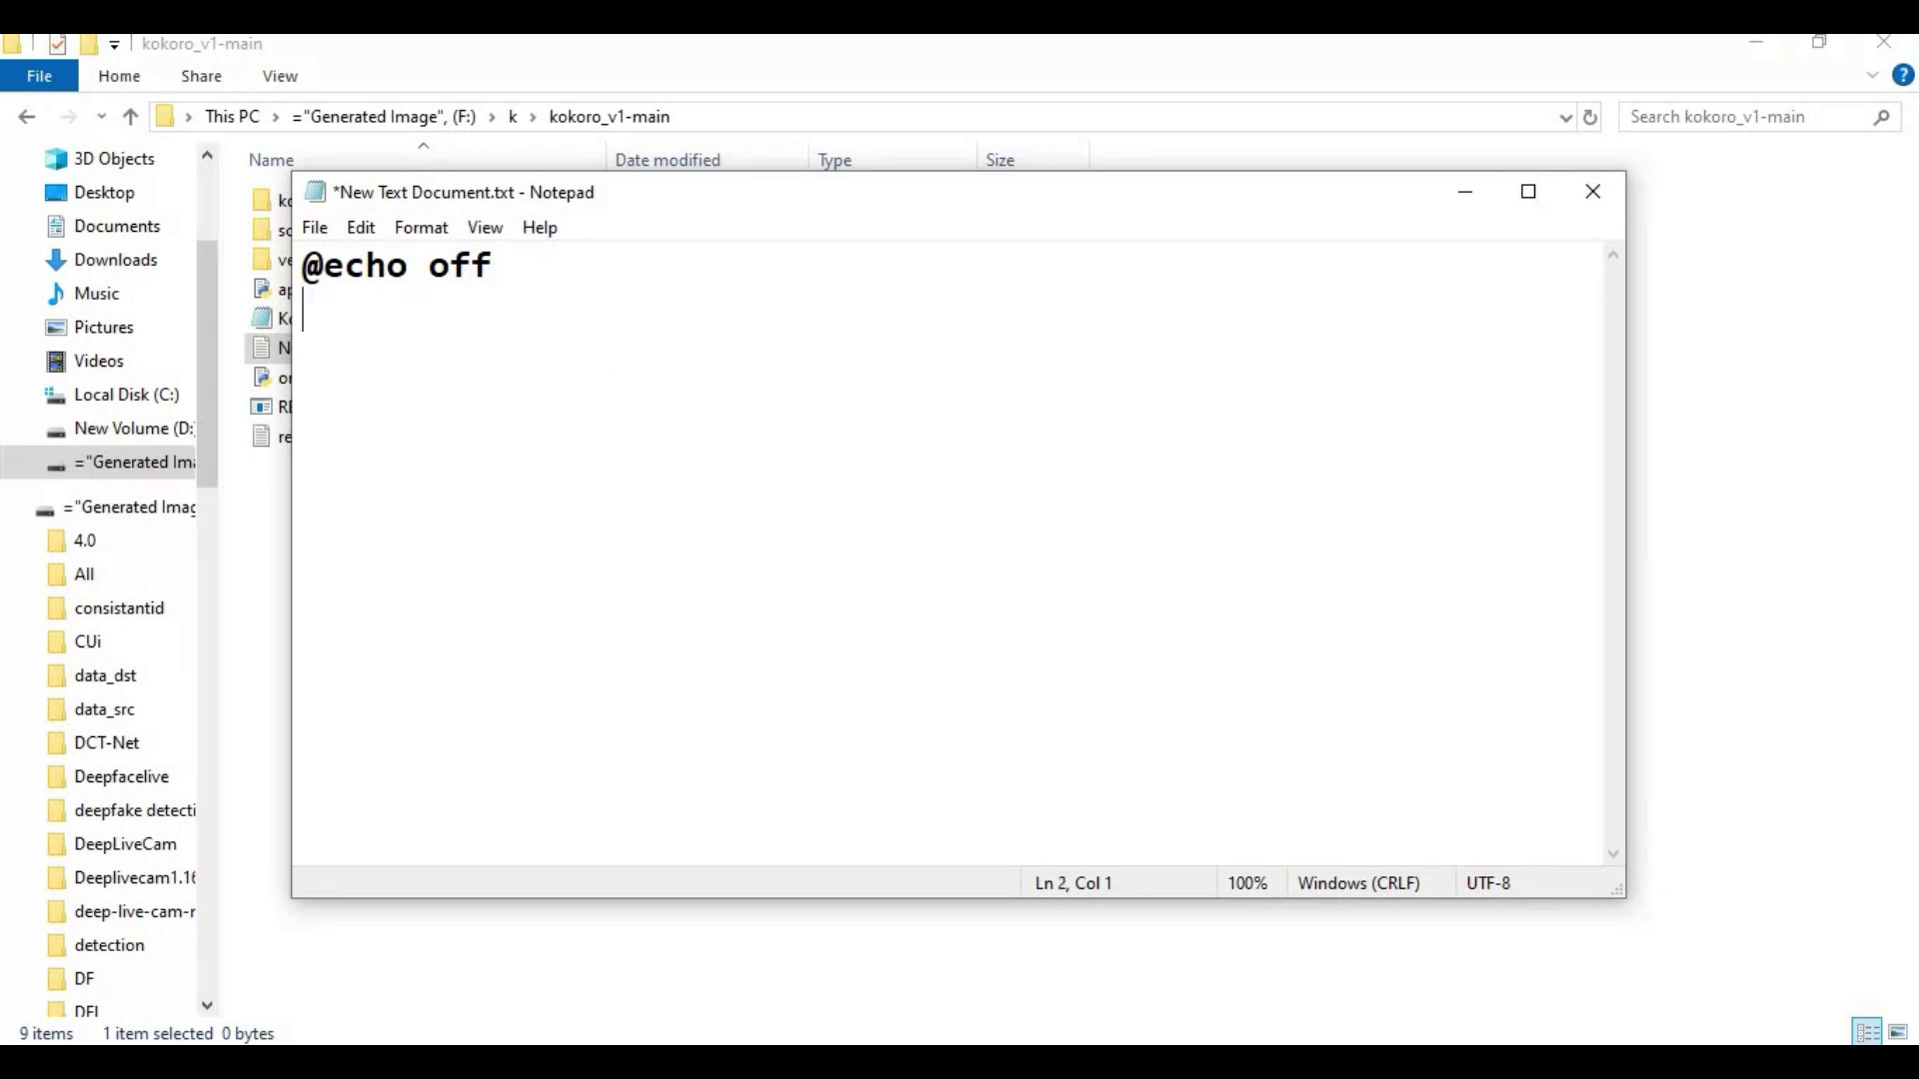
text(call)
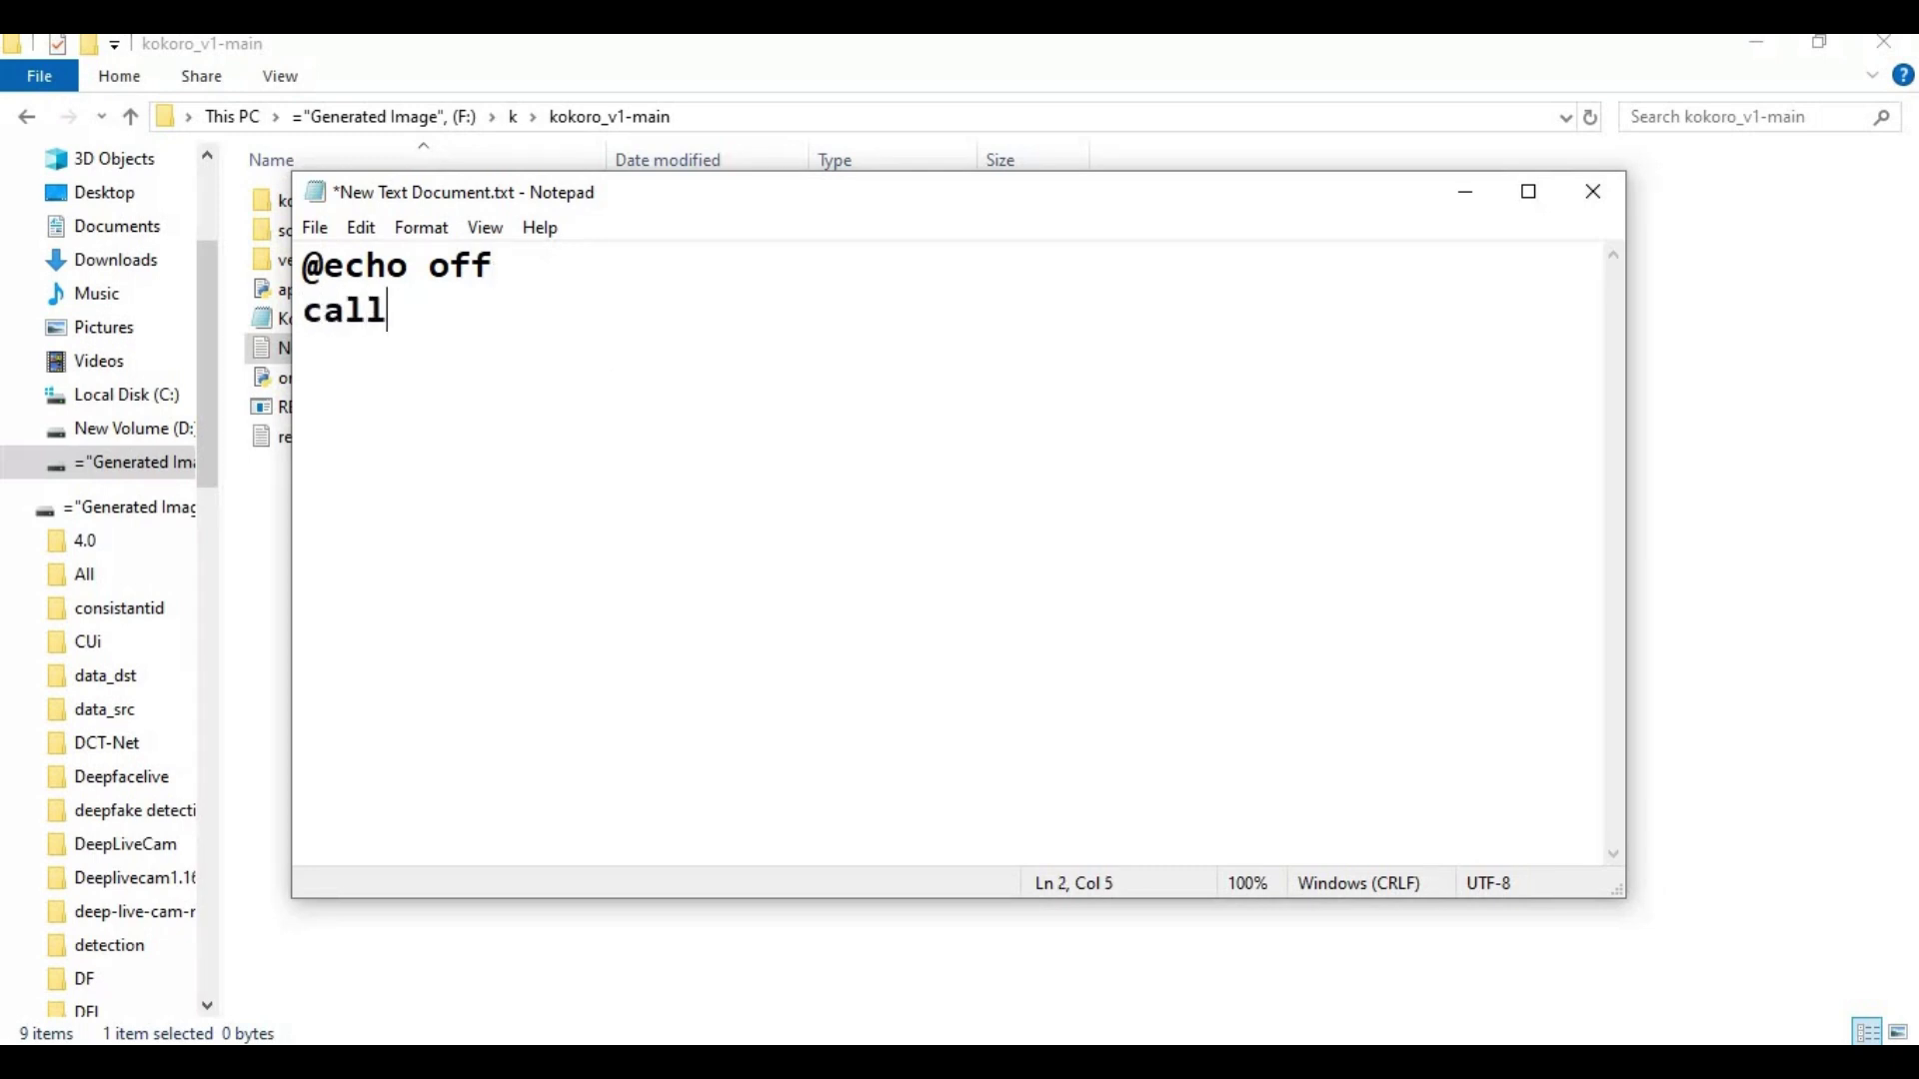
text( venv)
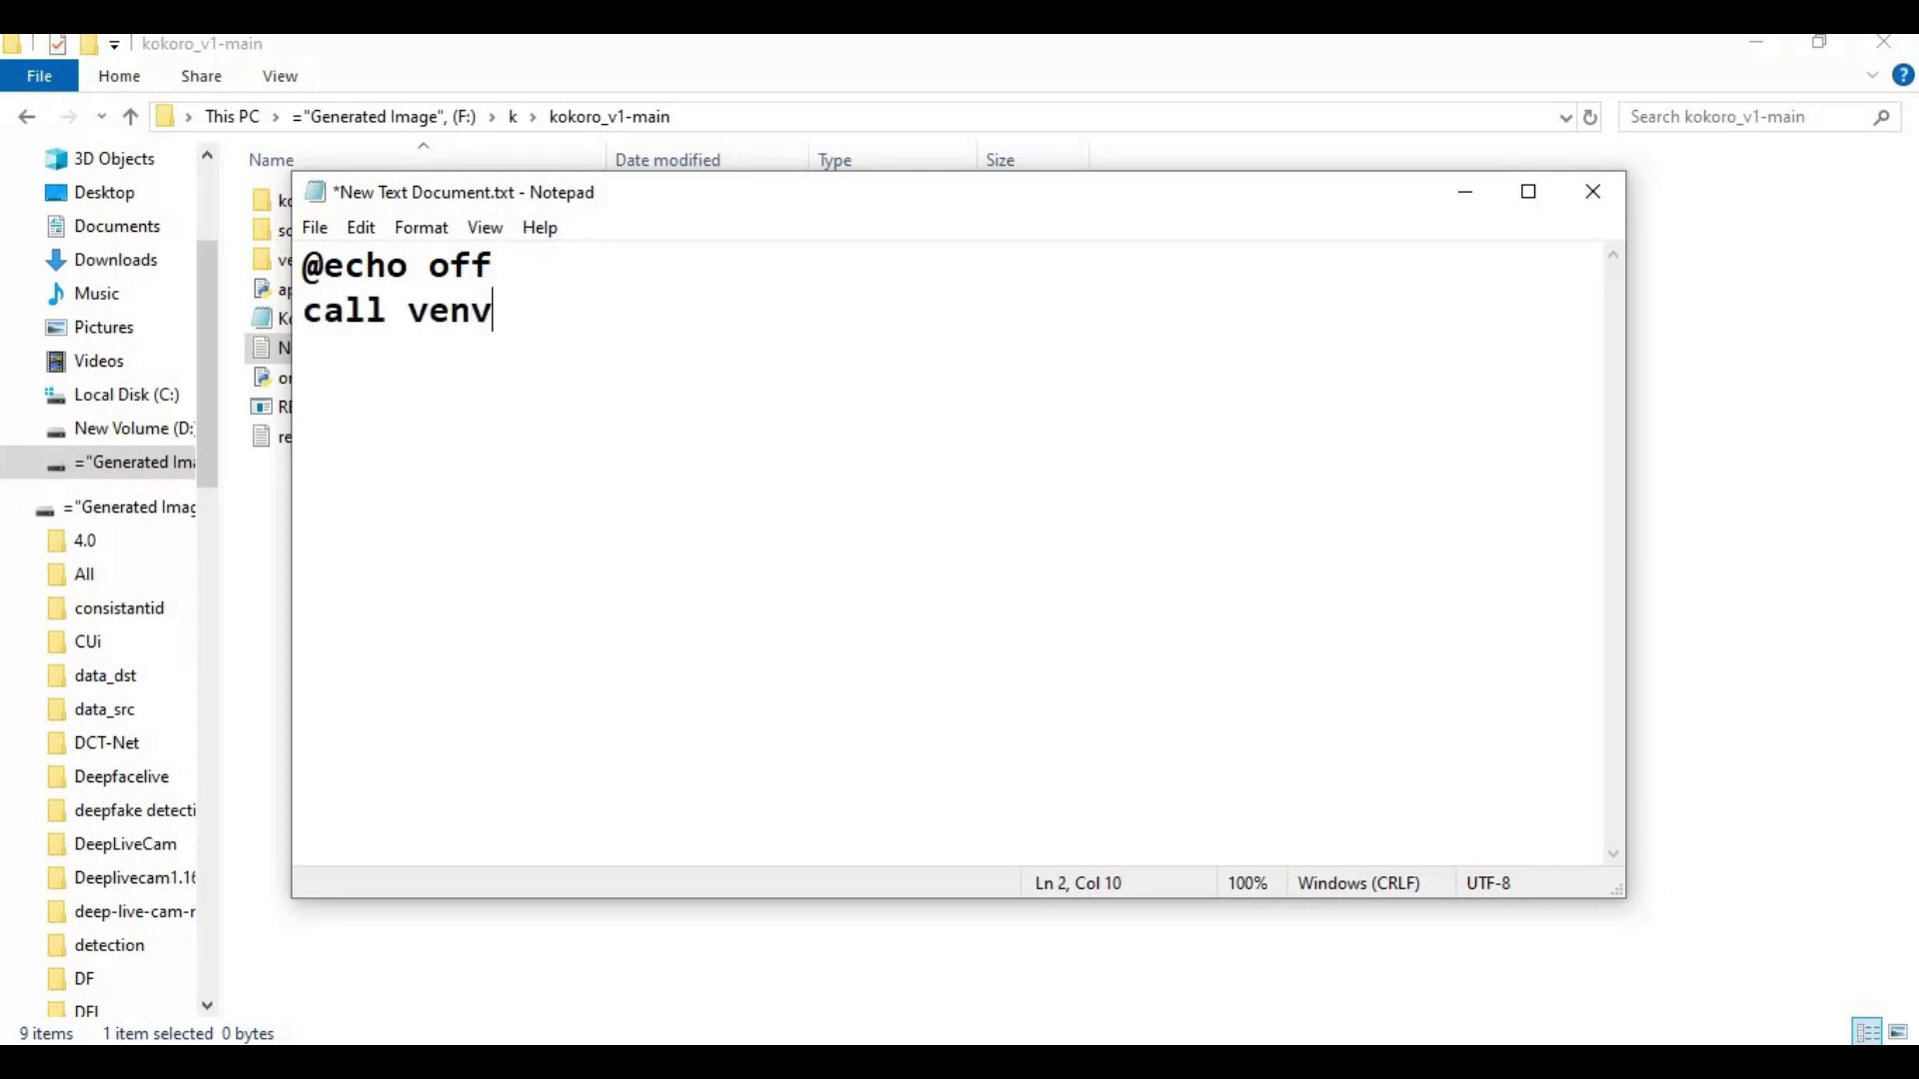
text(\script)
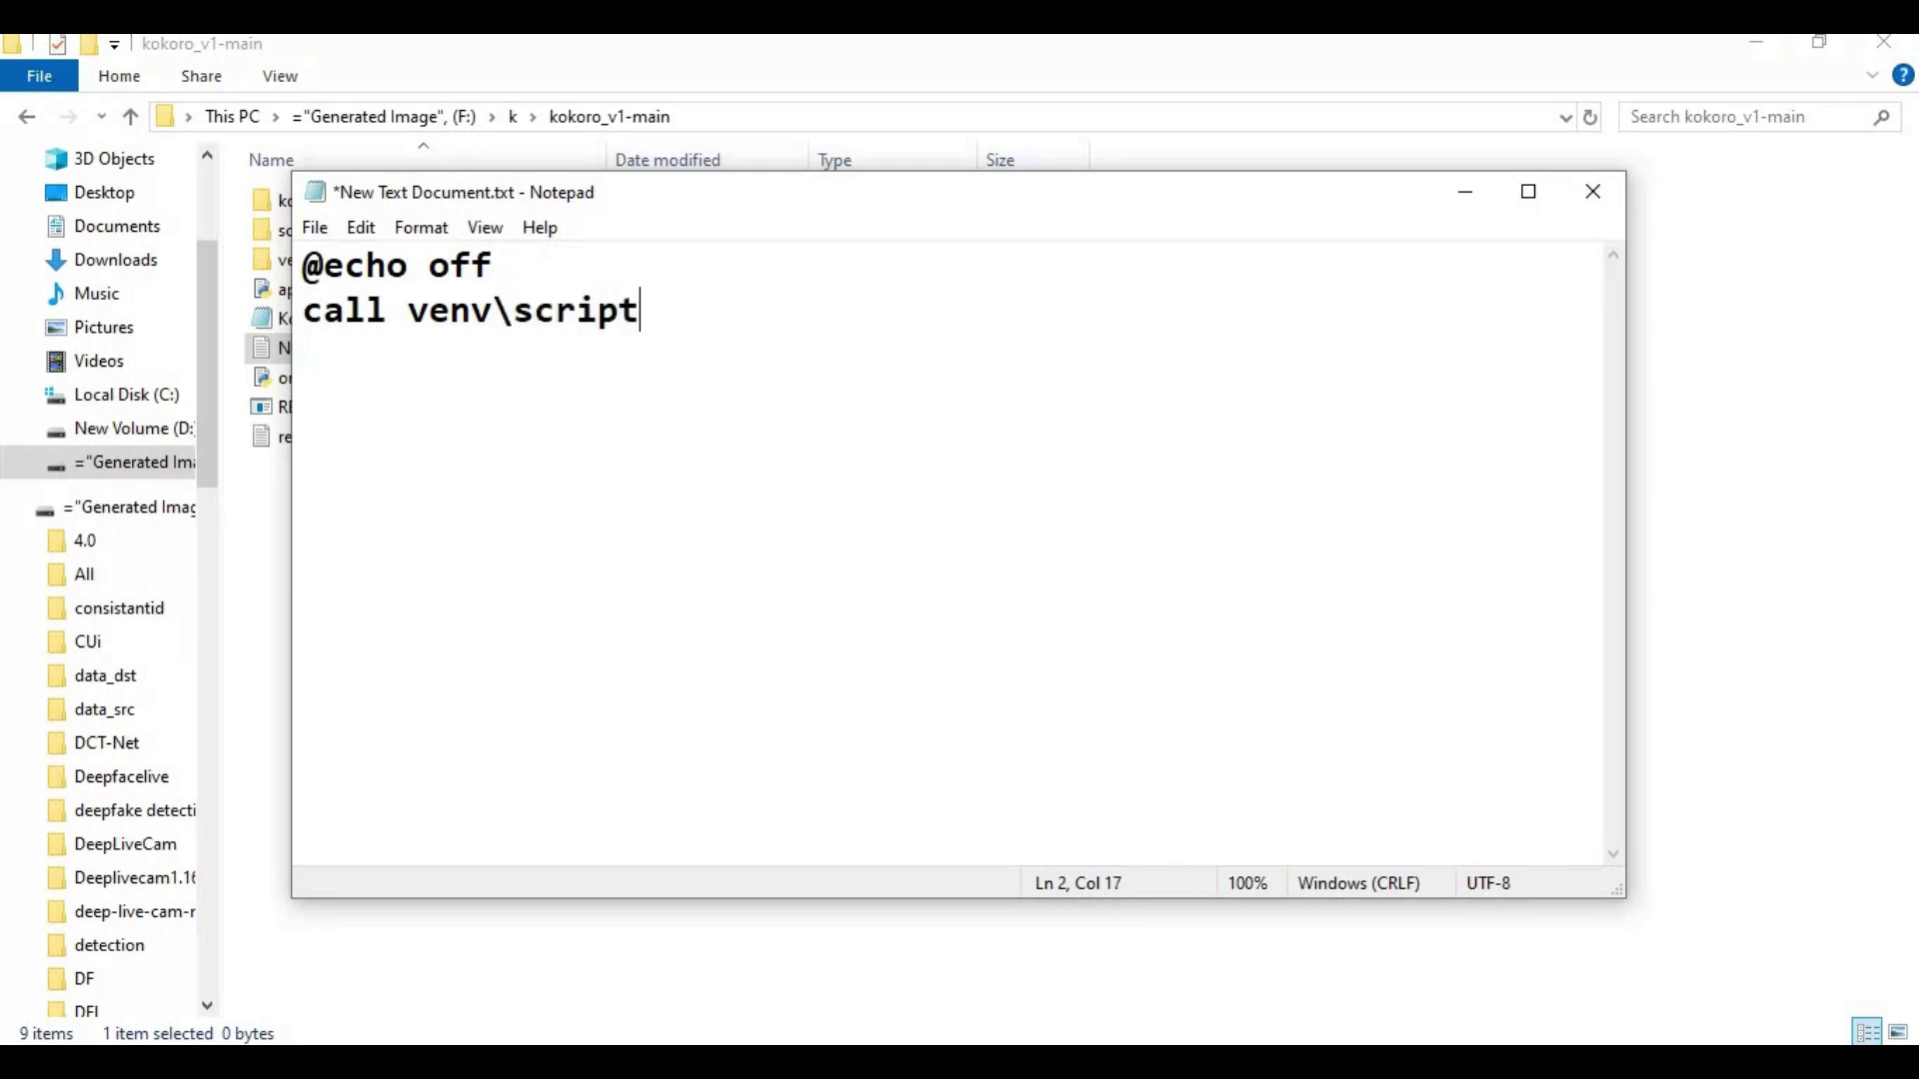
text(s\activ)
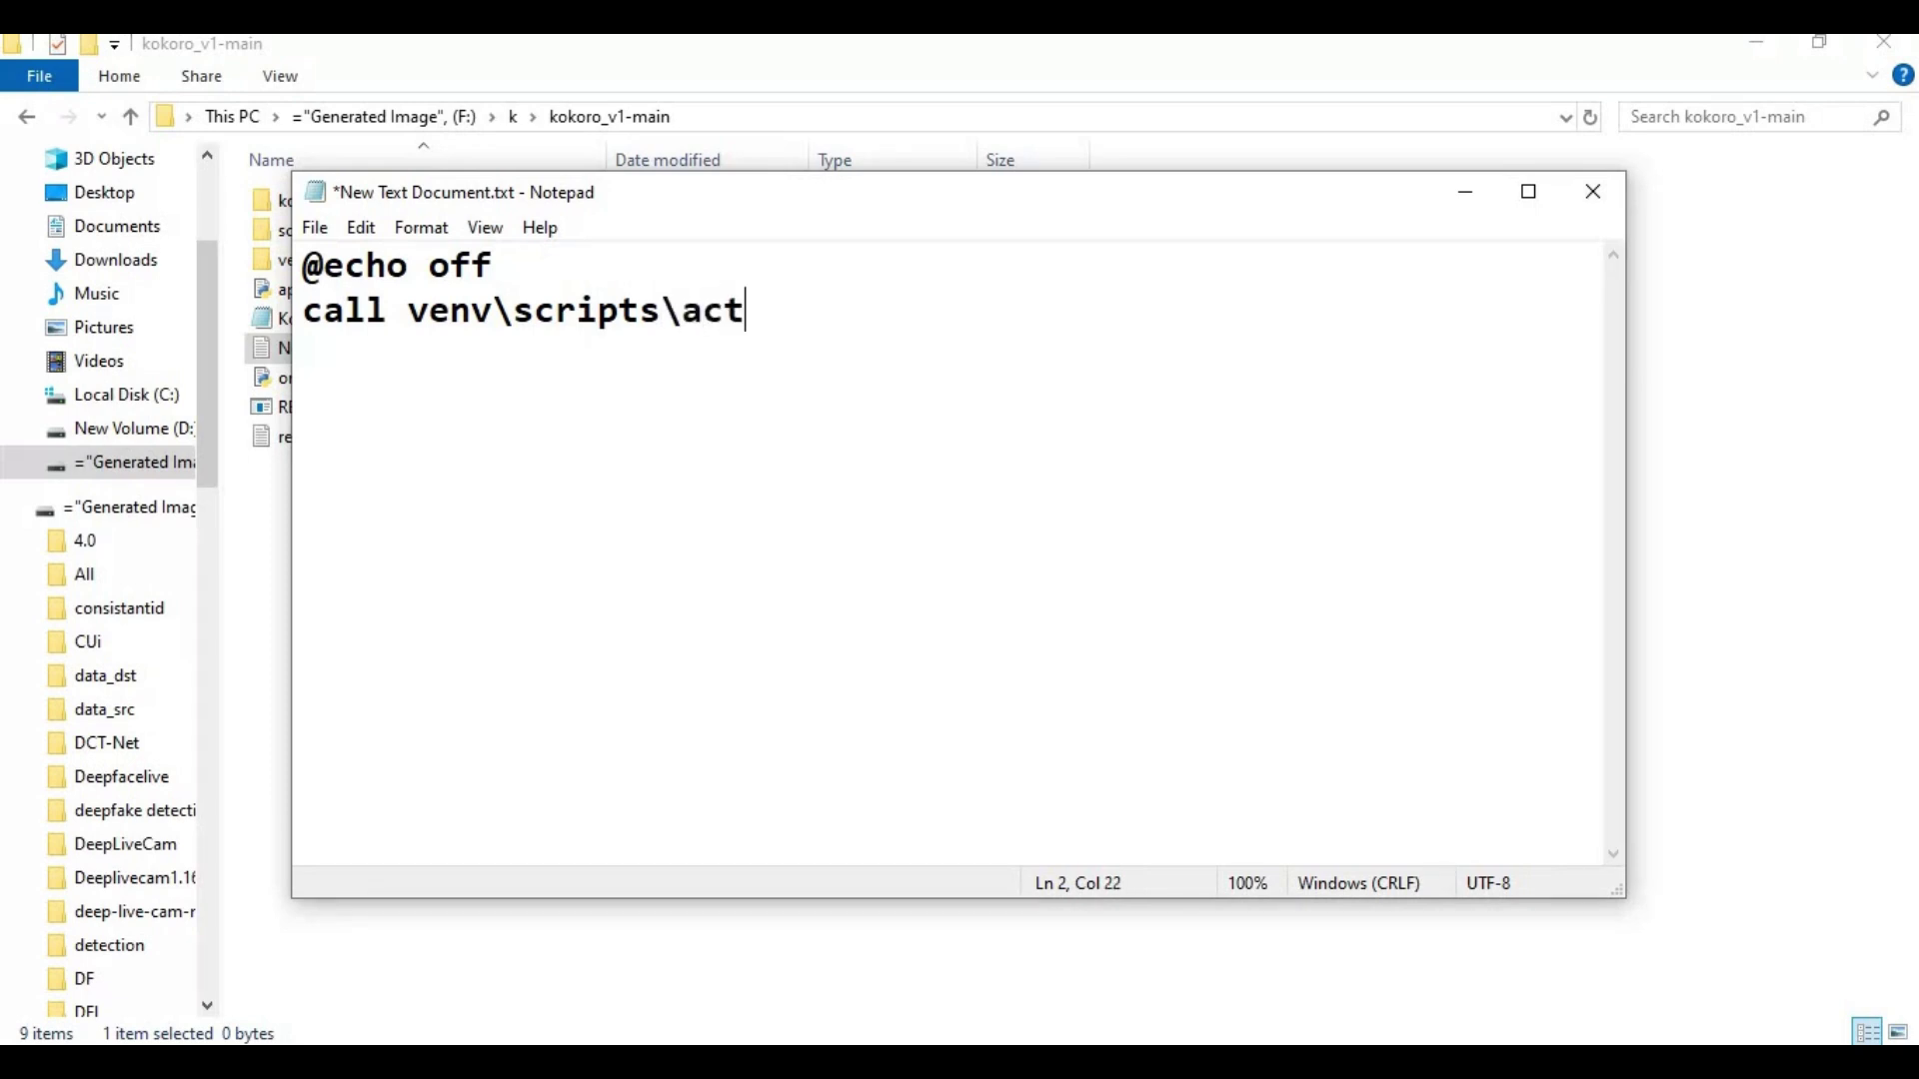
text(ate)
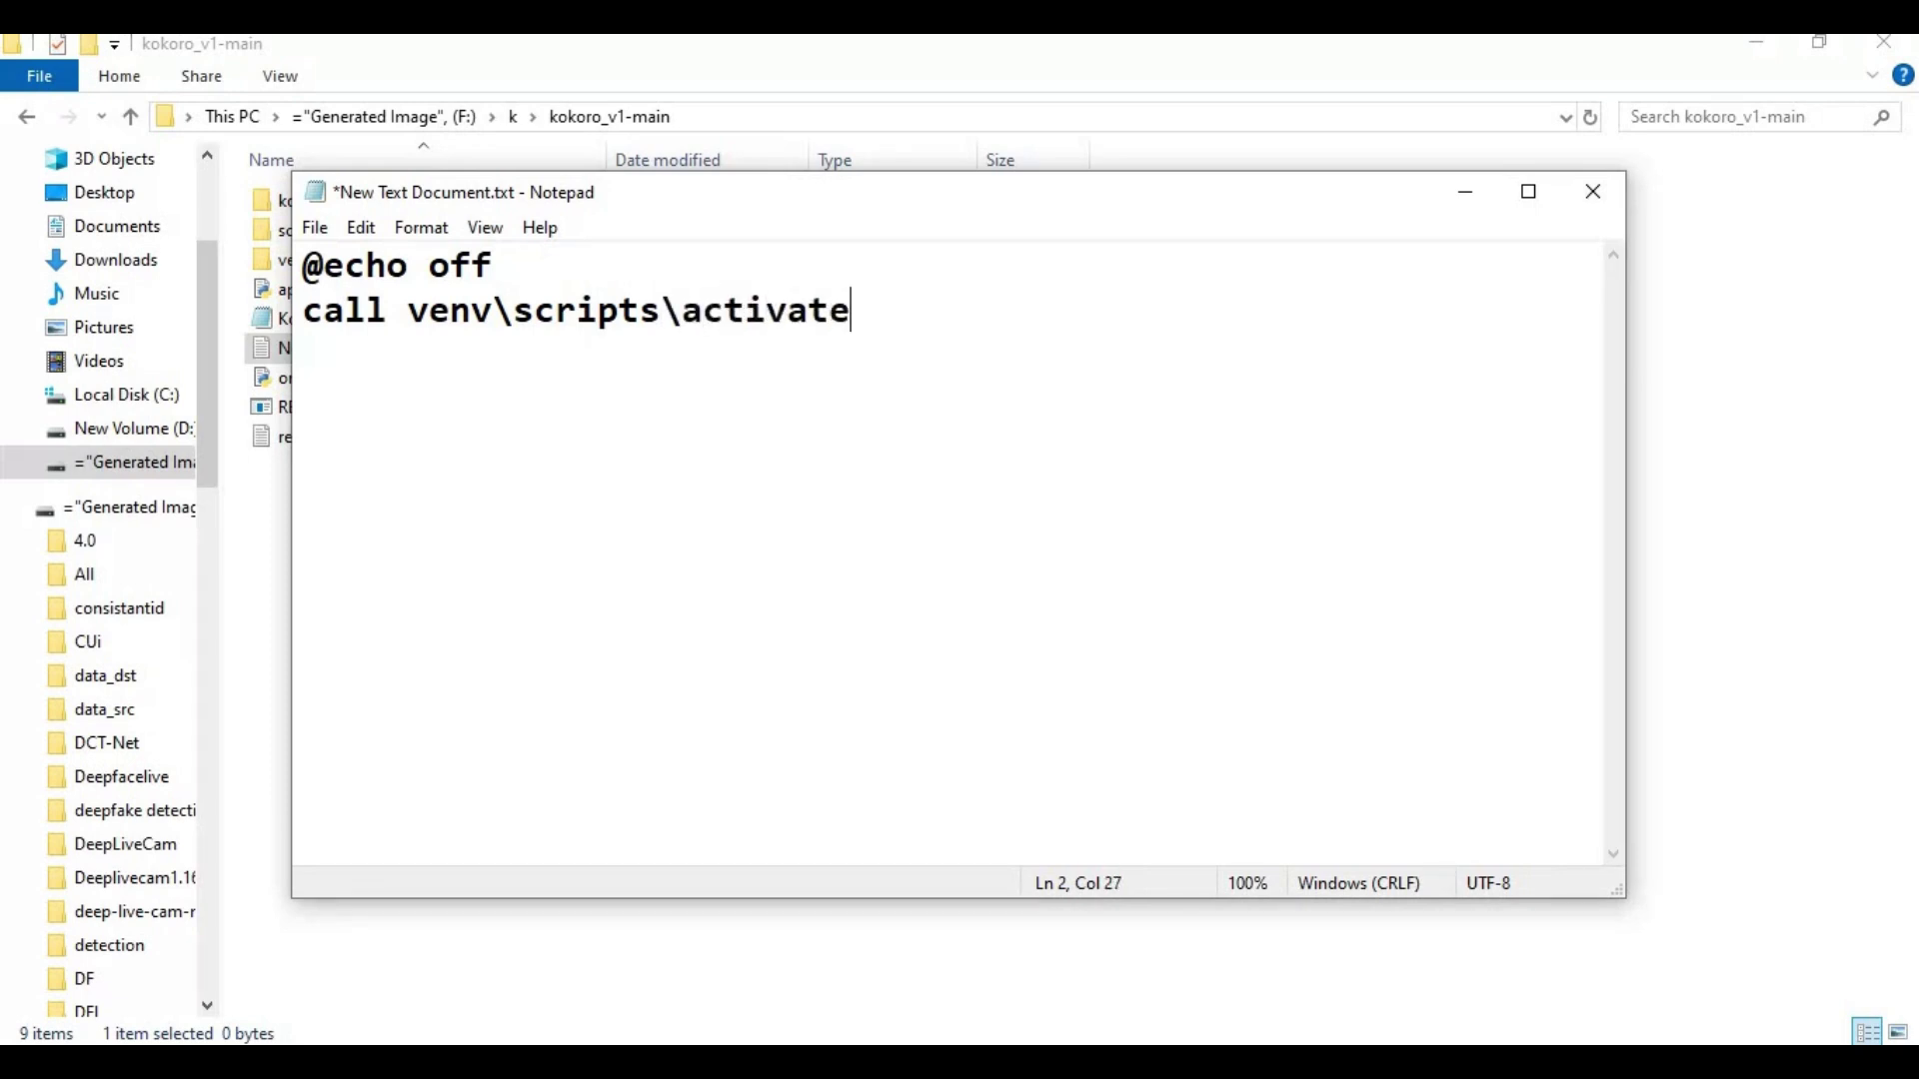
key(Return)
- Complete the launch script with the lines "python app.py" and "pause"
text(python)
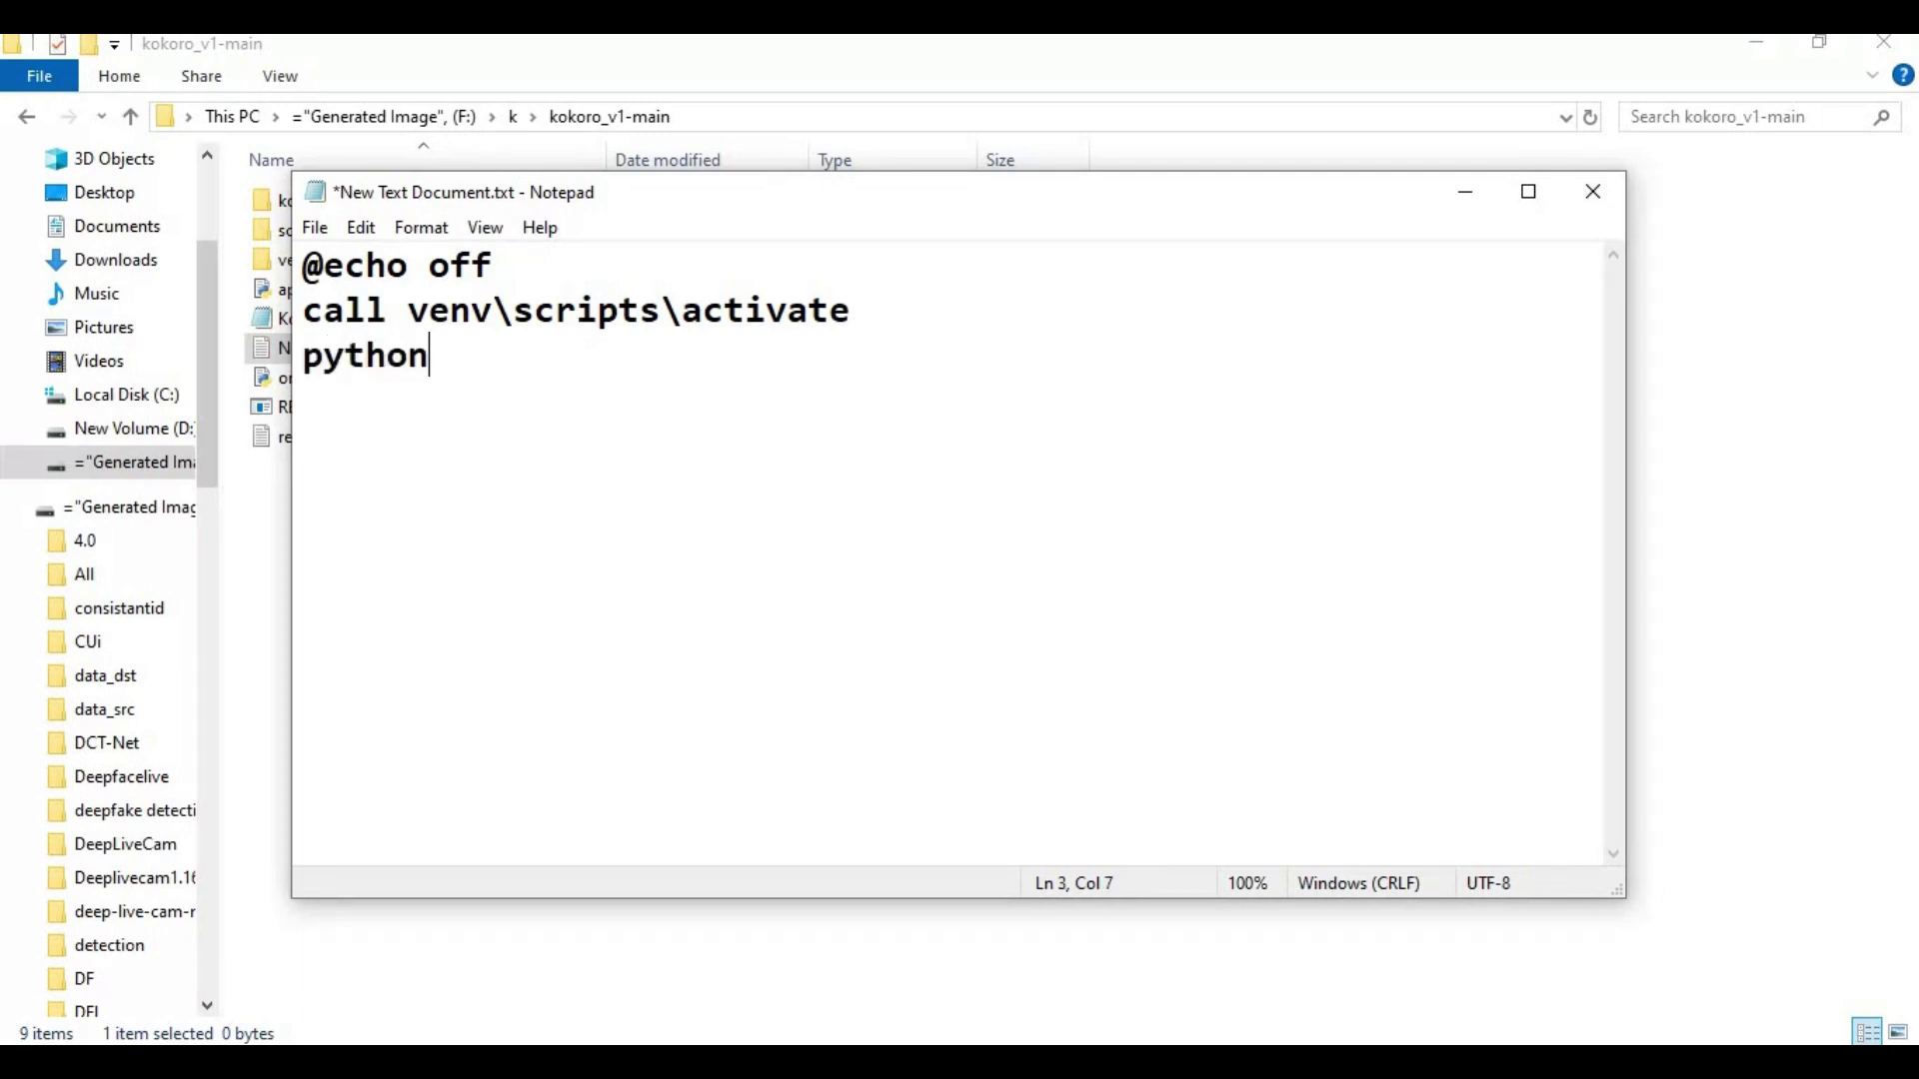
text( app.p)
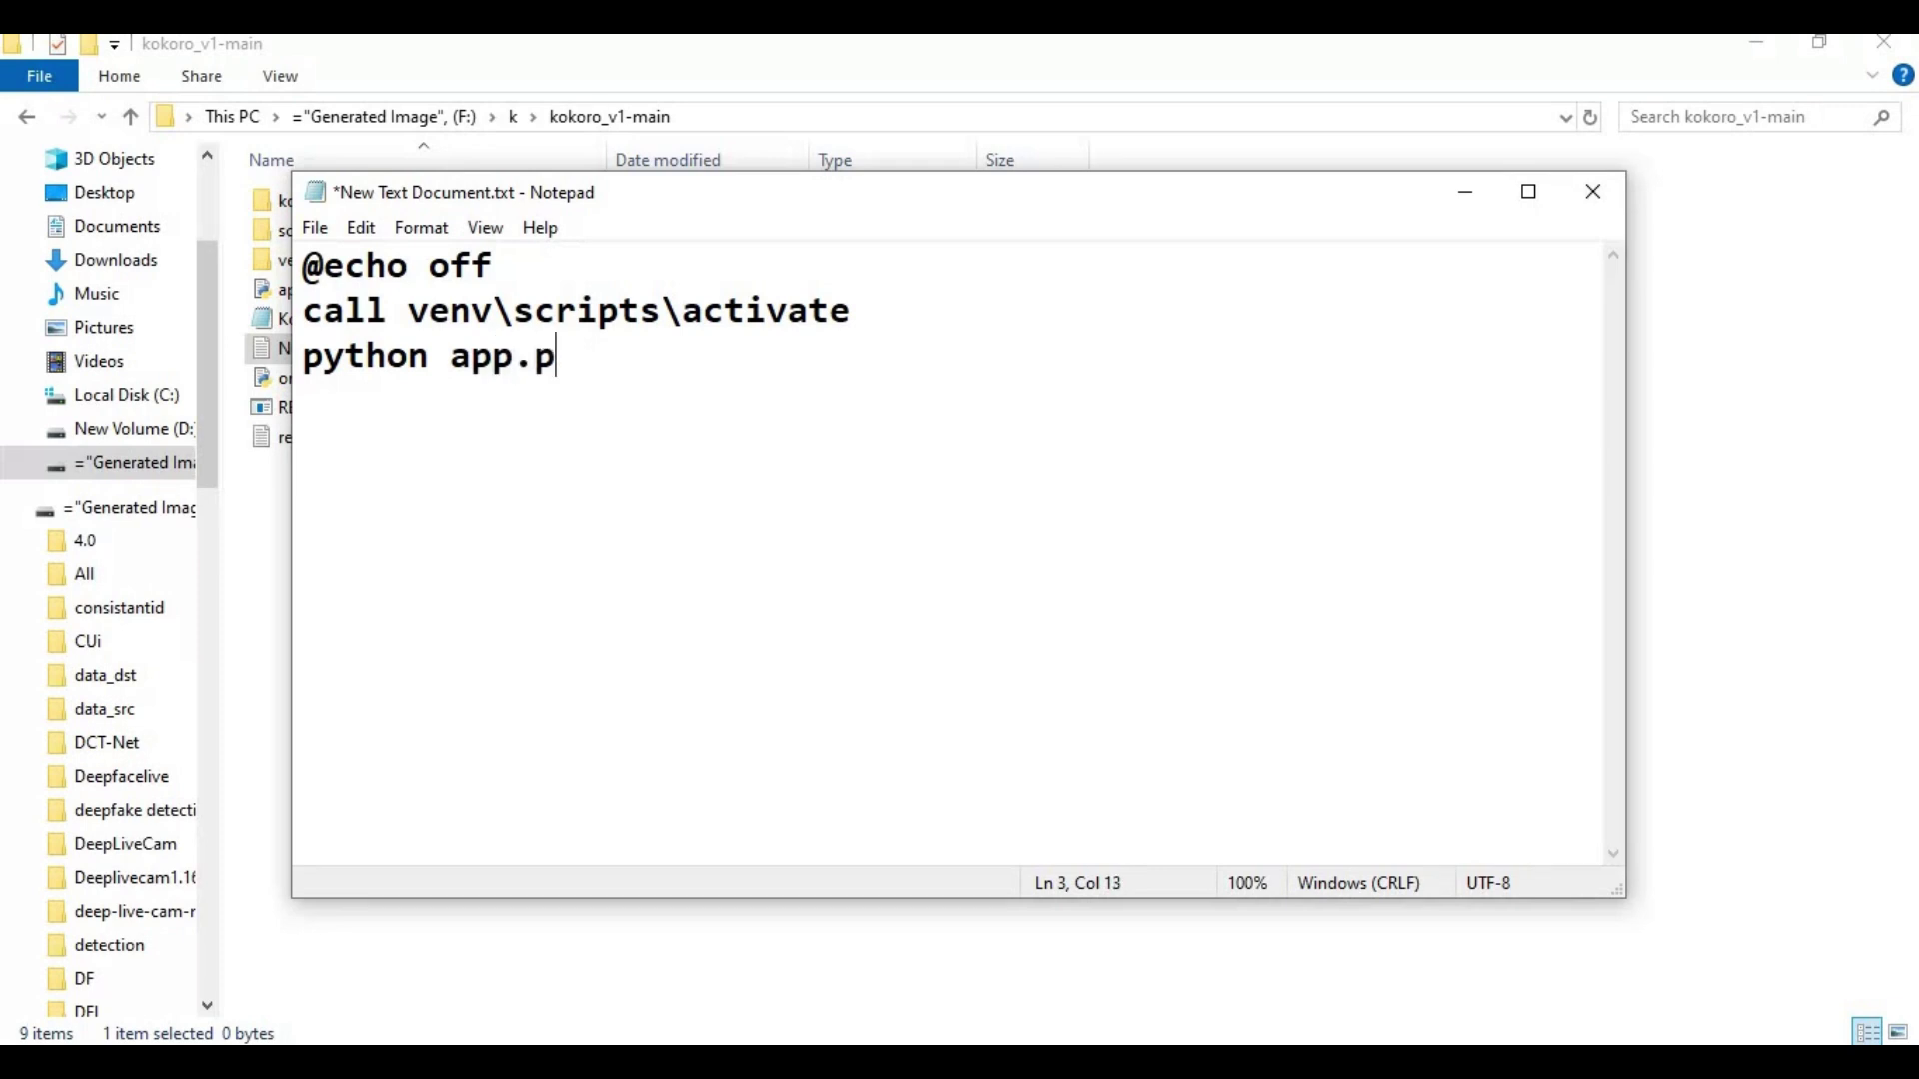
text(y)
key(Return)
text(pause)
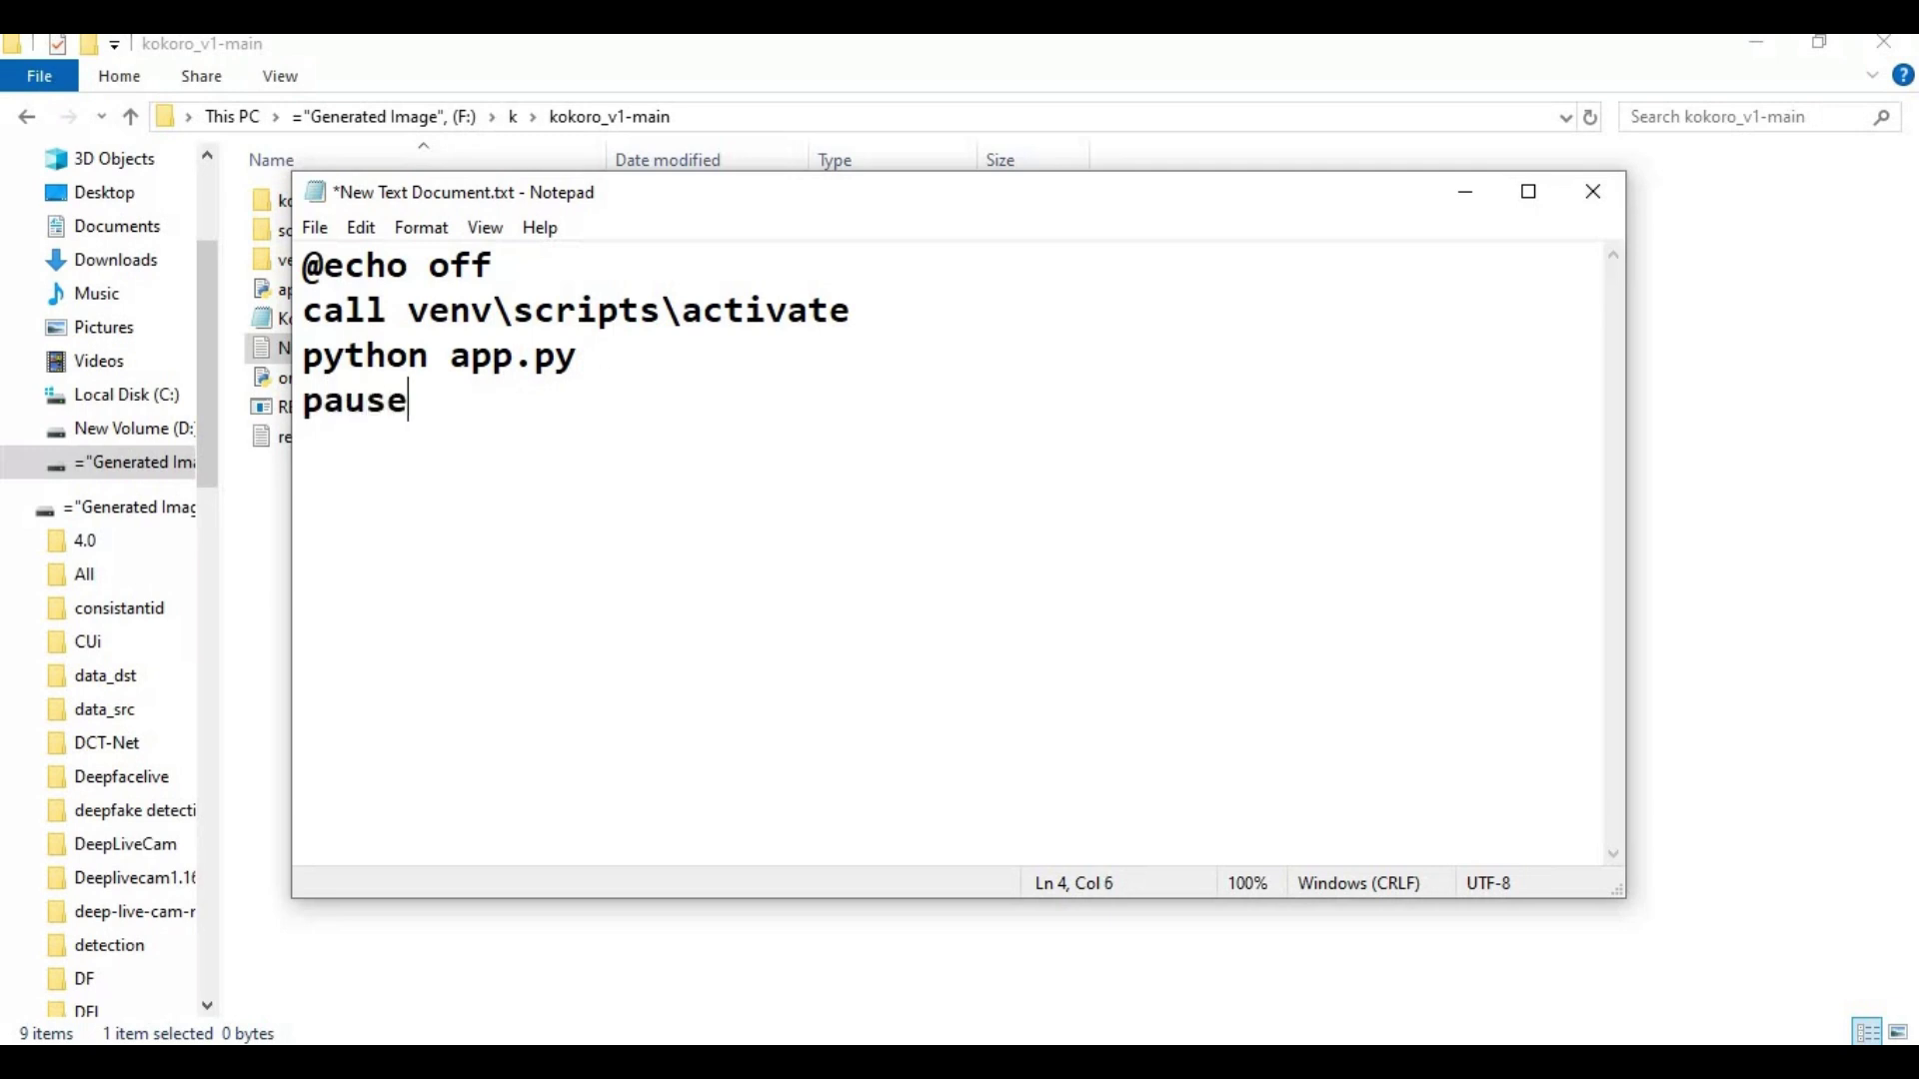
- Save the script as Run.bat in the kokoro_v1-main folder and close Notepad
click(313, 228)
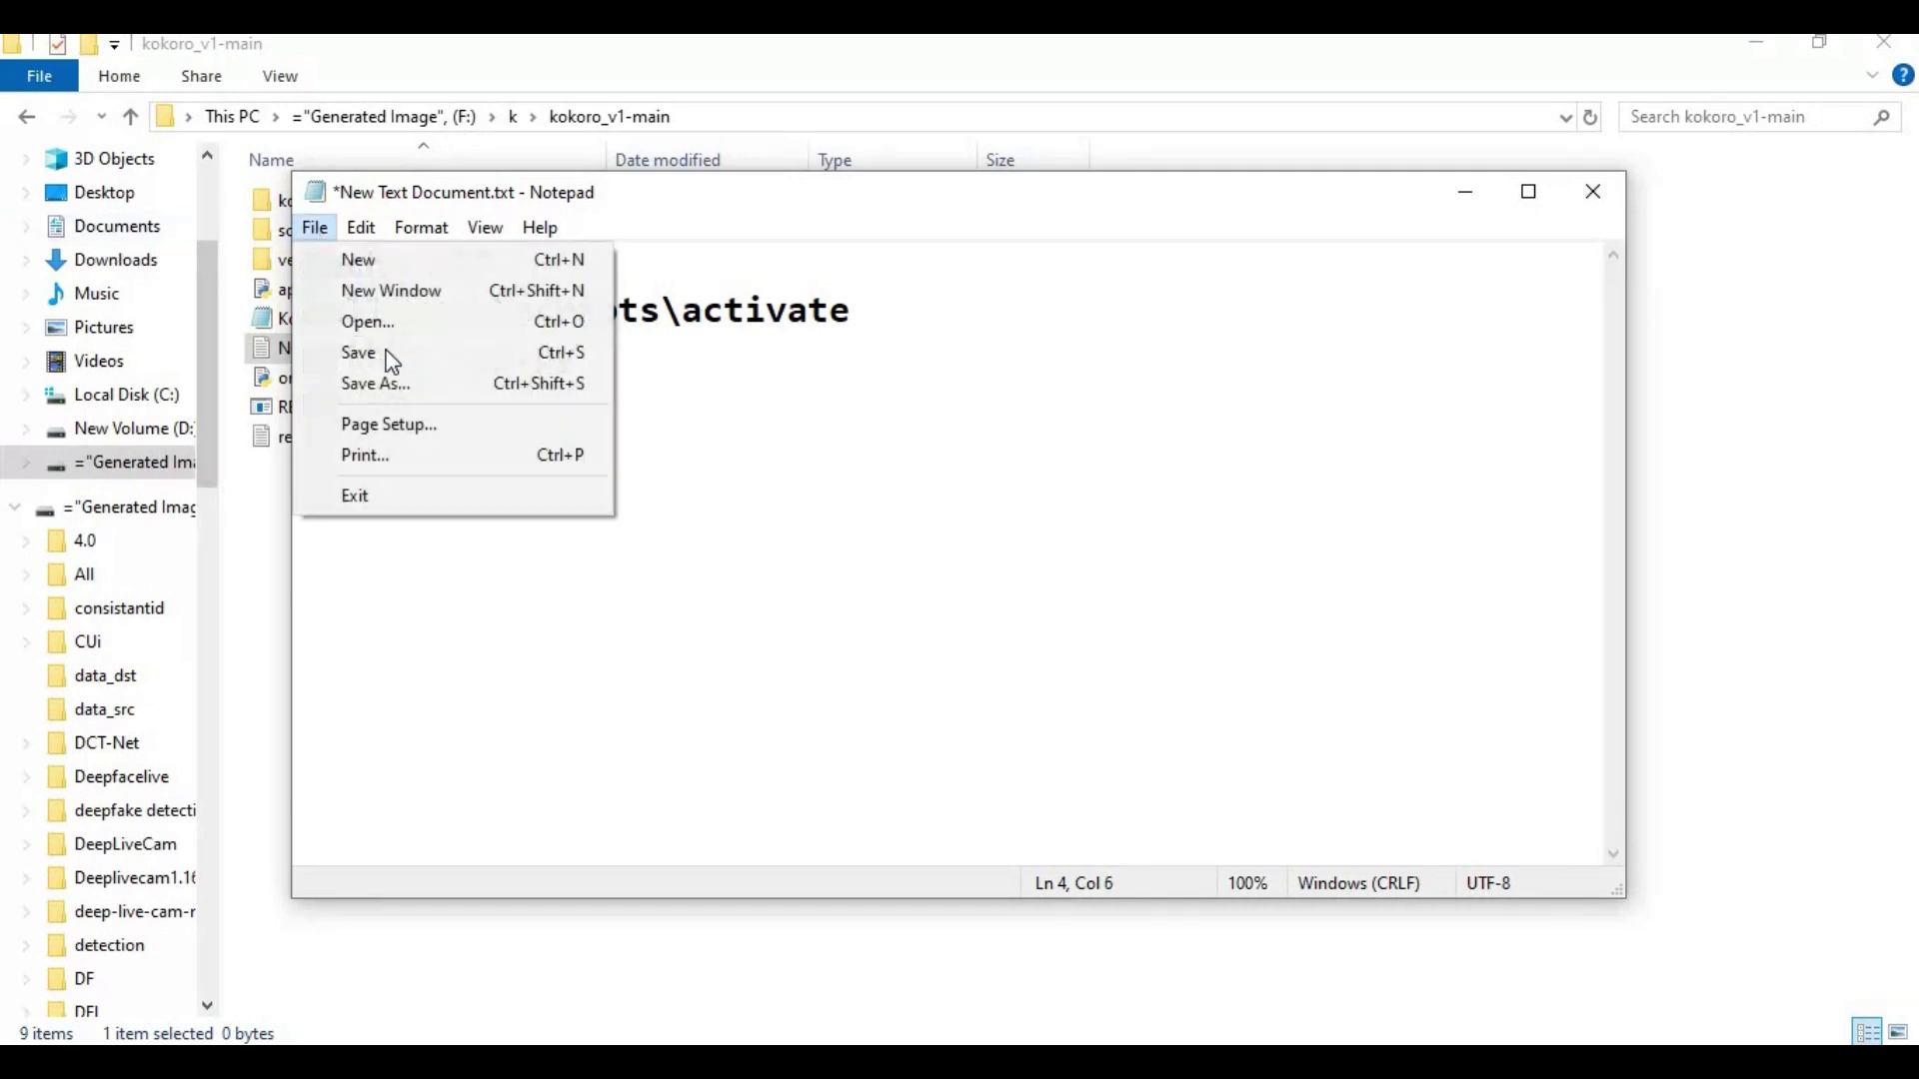
click(390, 386)
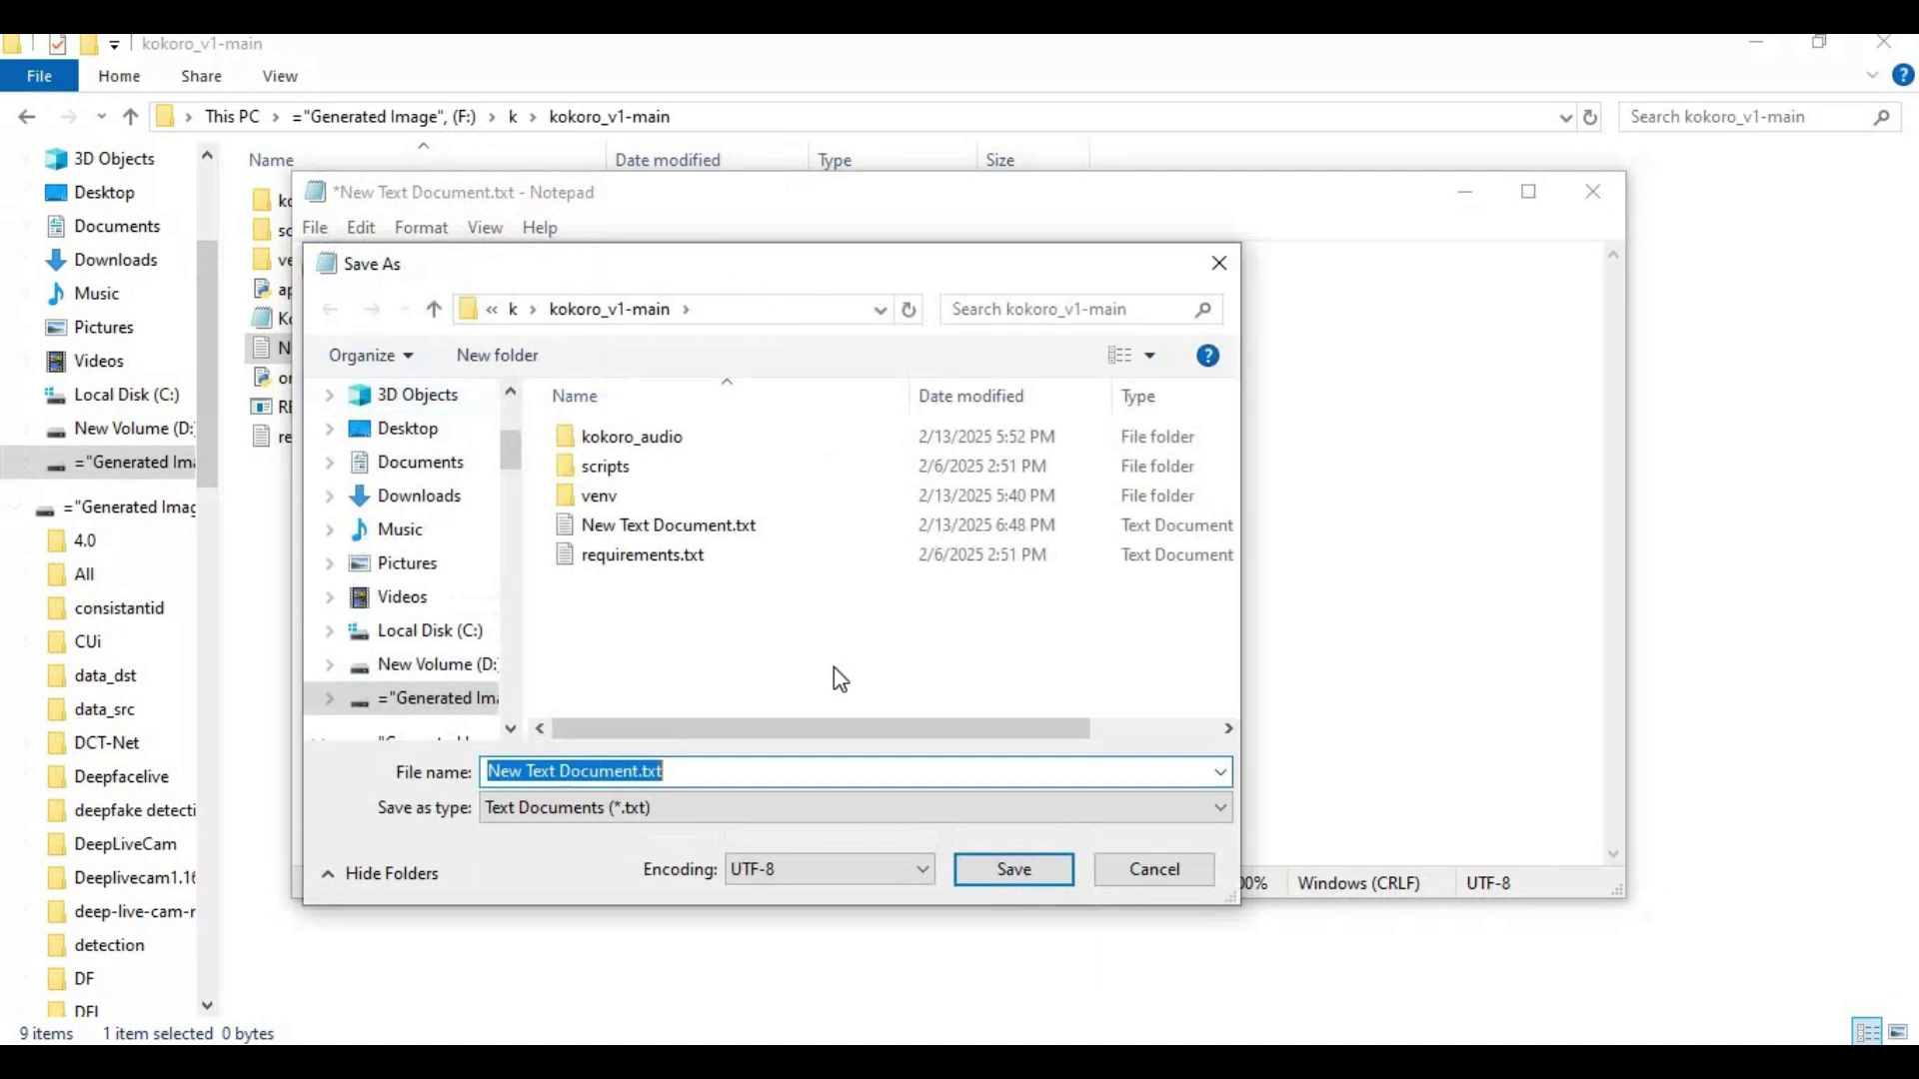
text(Run)
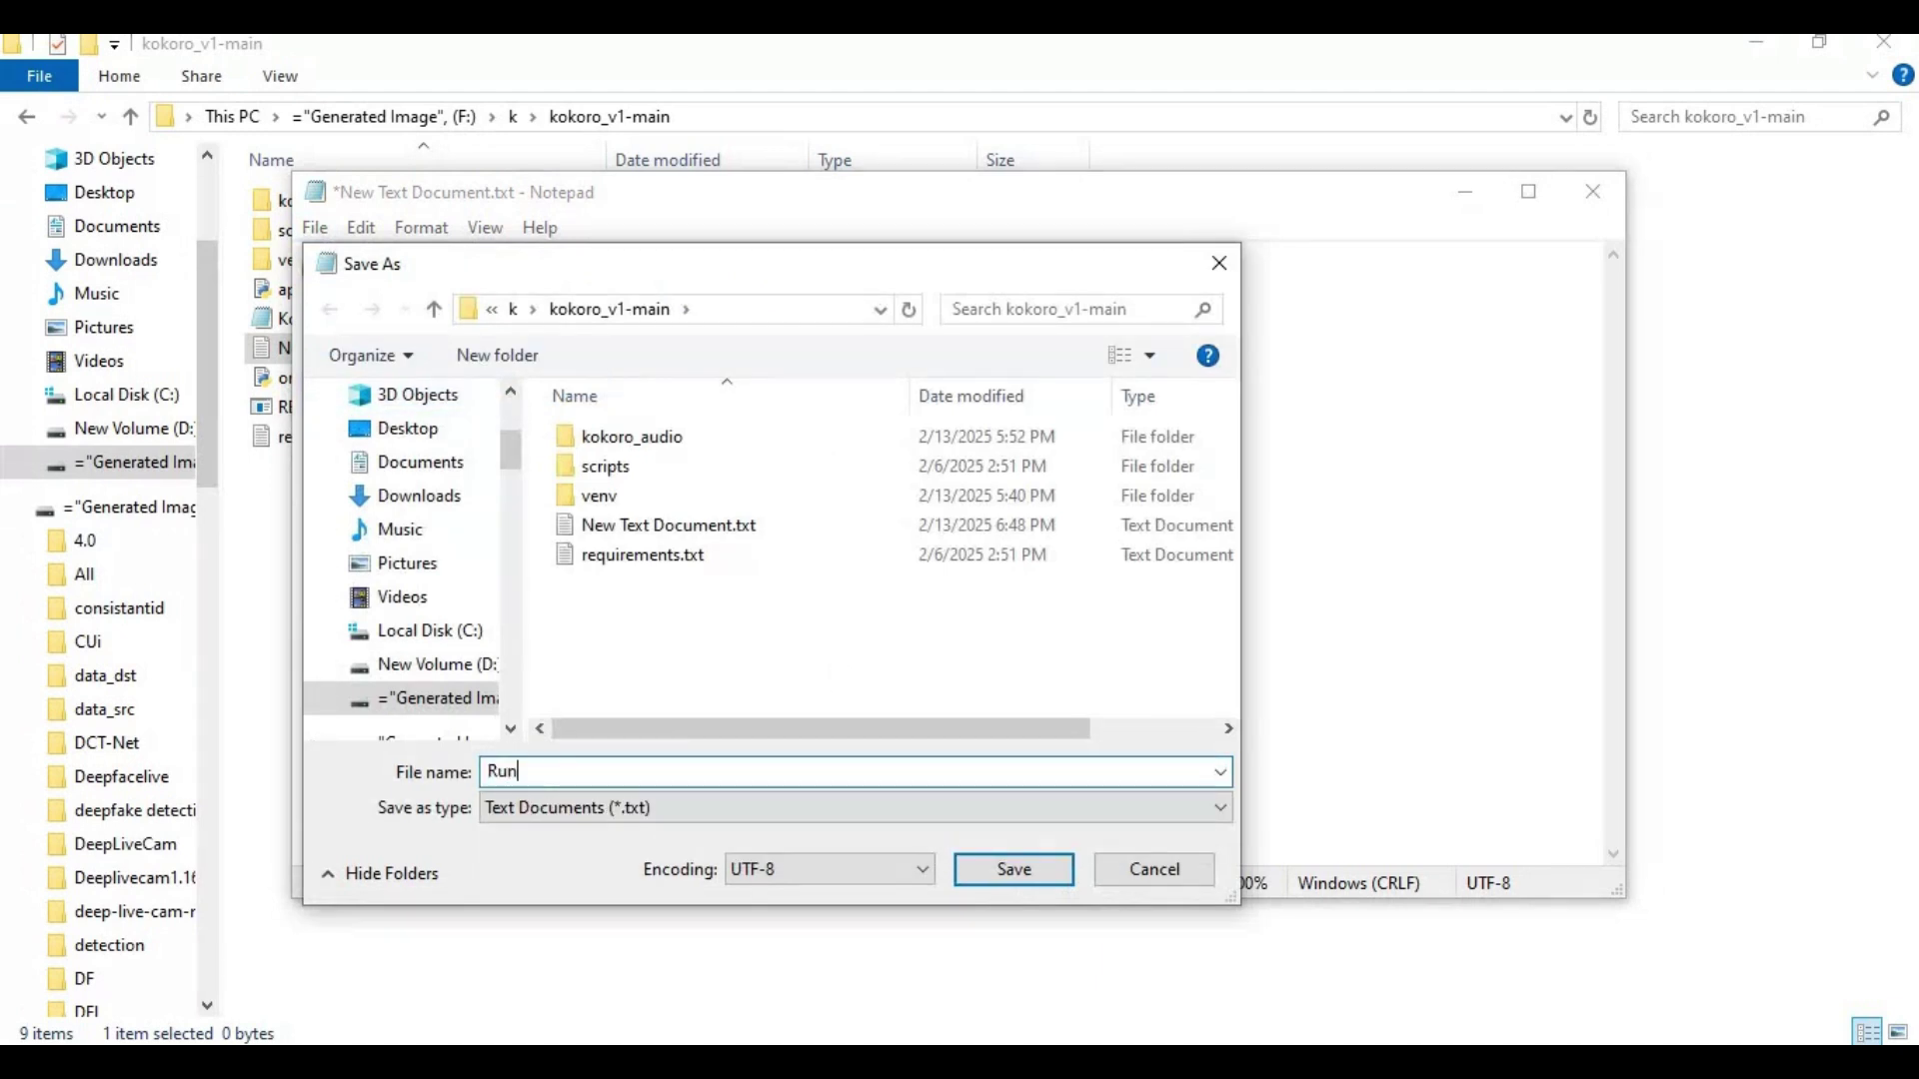
text(.bat)
click(1013, 869)
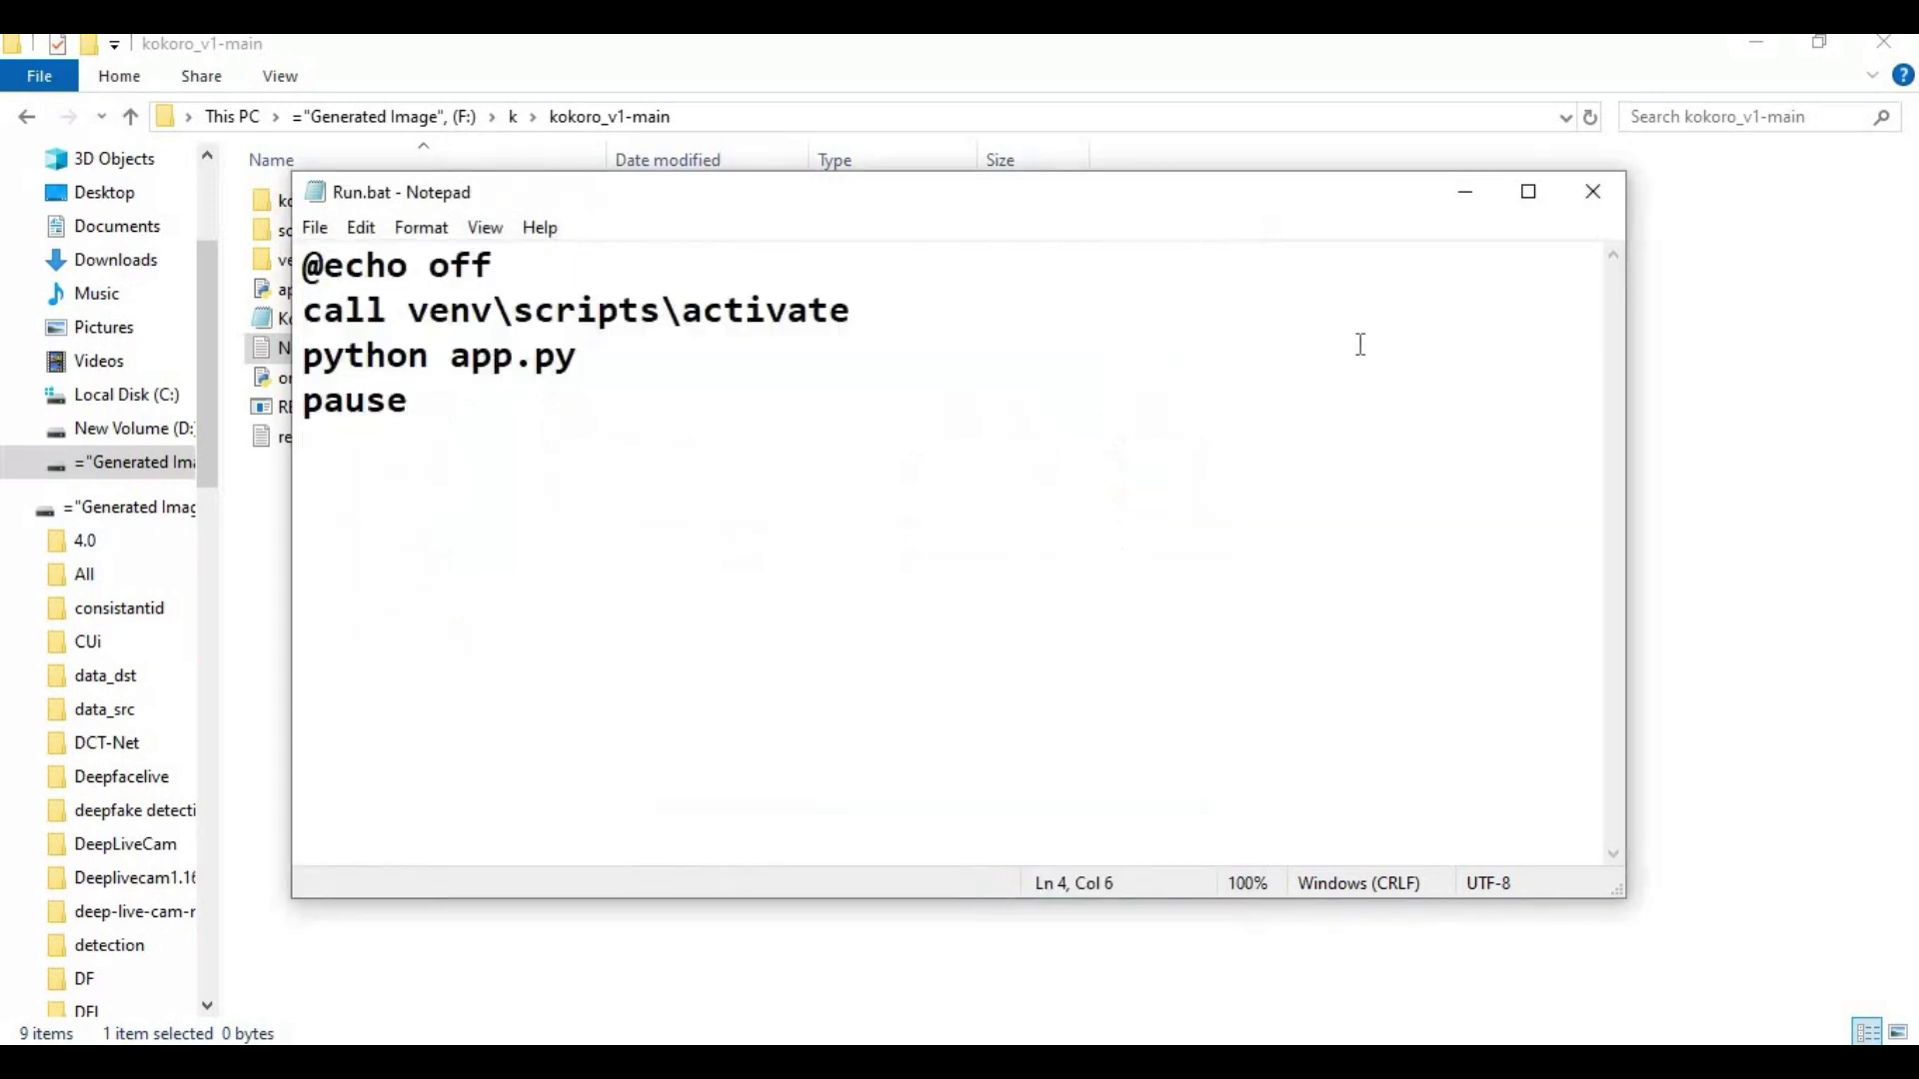
click(1586, 193)
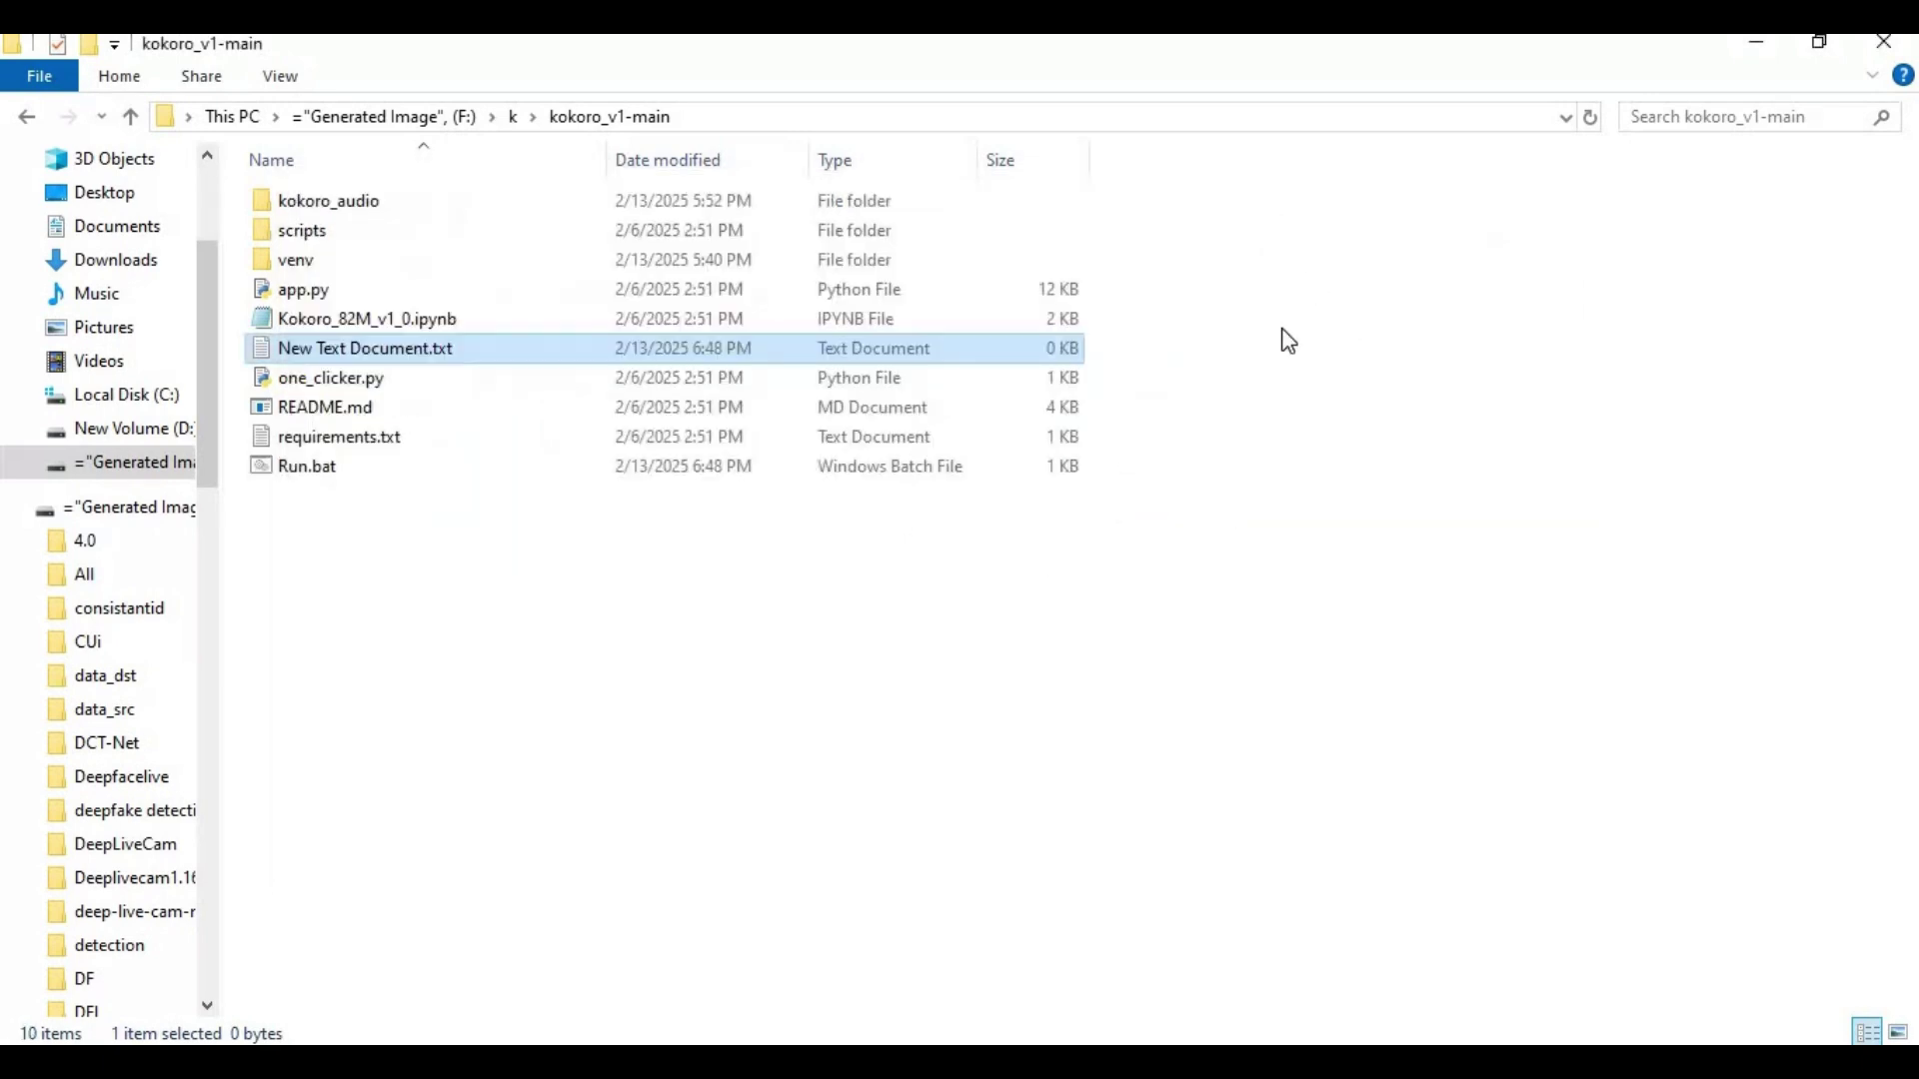
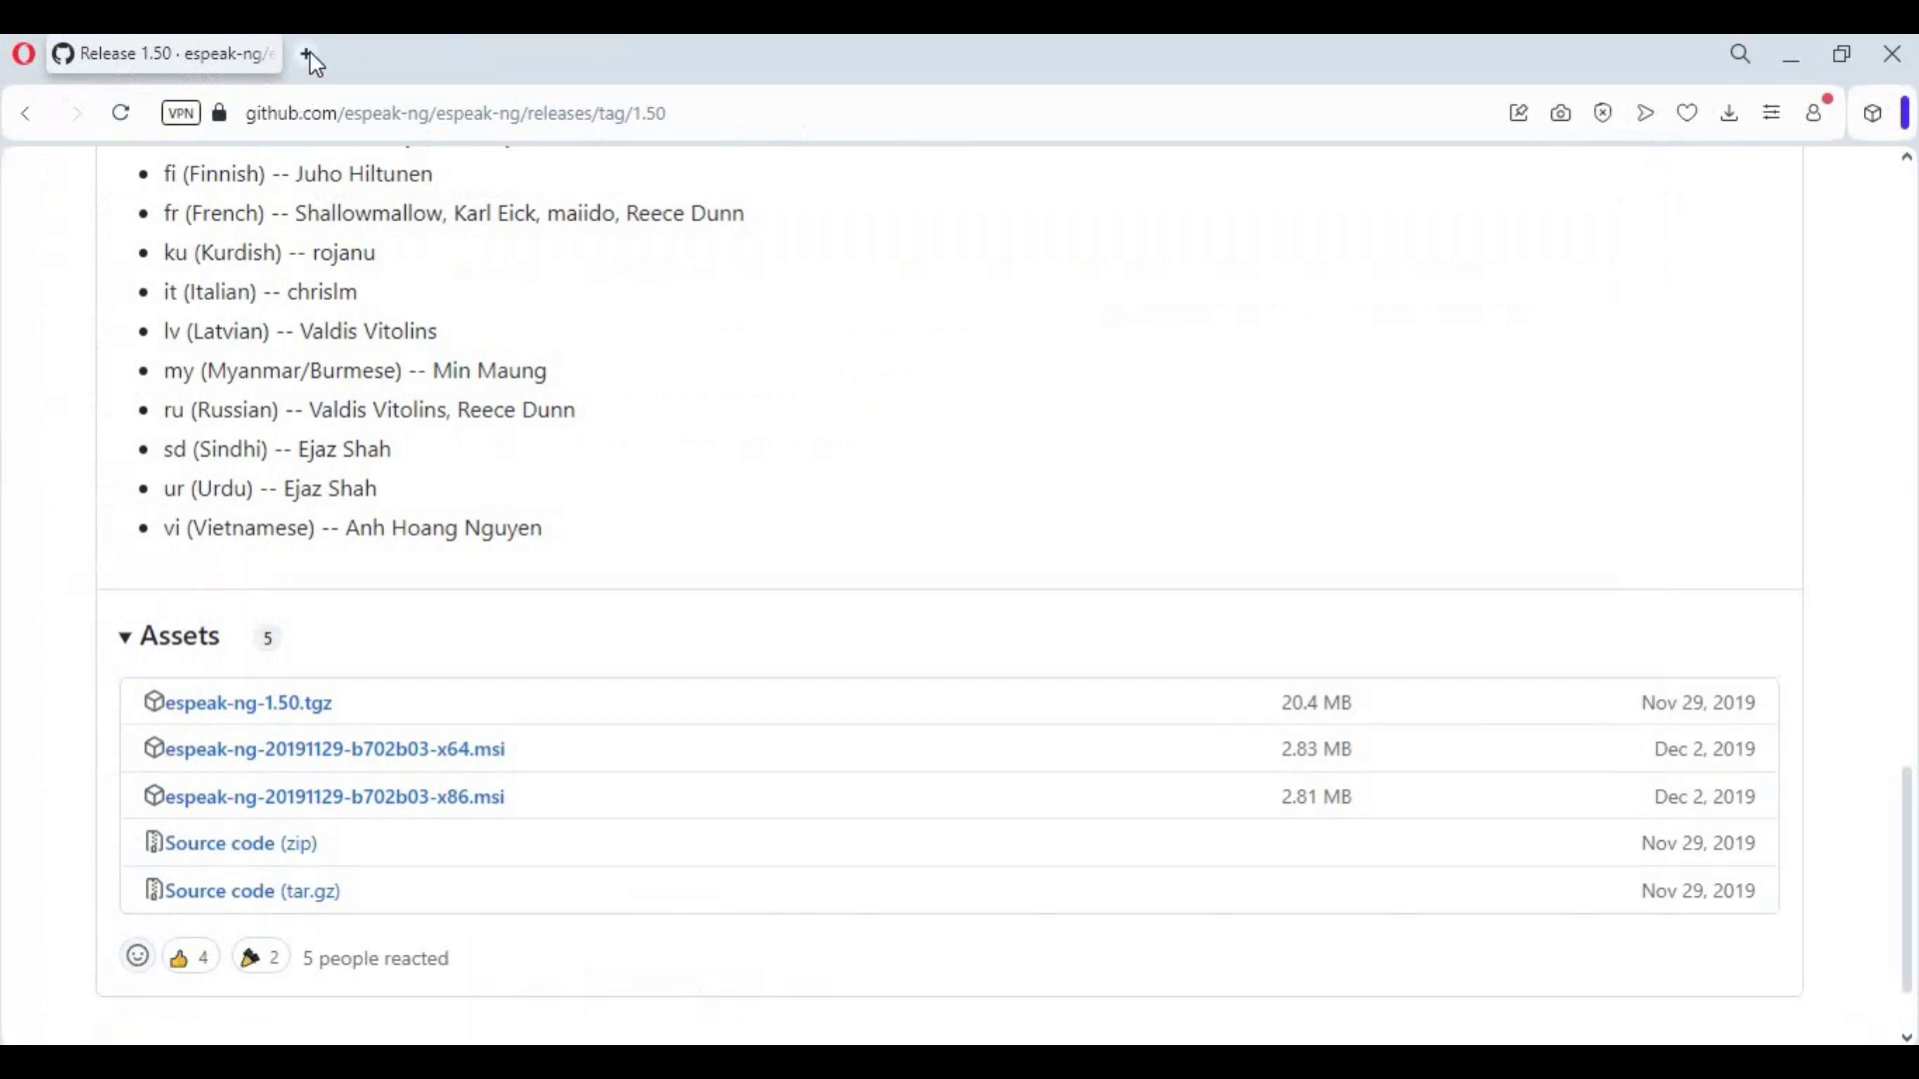
- Open the Kokoro TTS web interface at 127.0.0.1:7860 in a new browser tab
click(314, 50)
text(1)
key(Return)
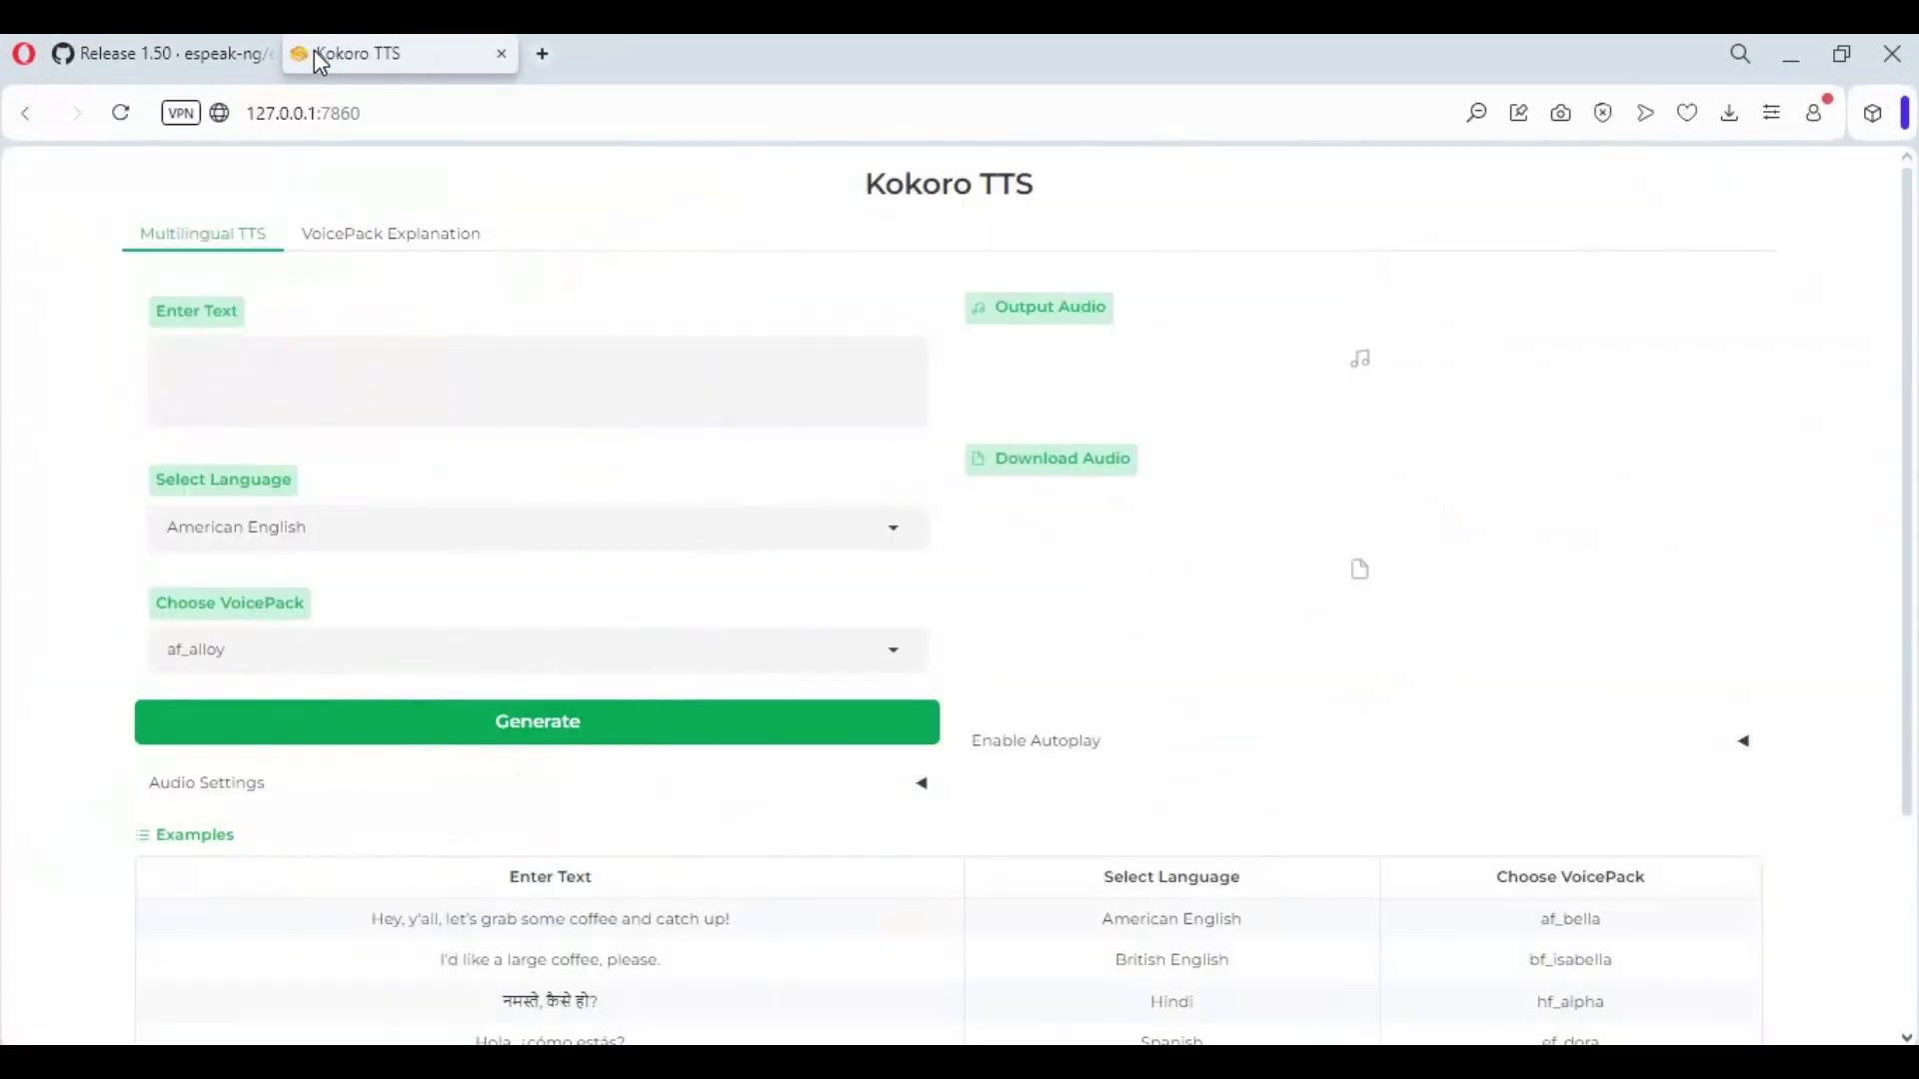
scroll(645, 401, down, 2)
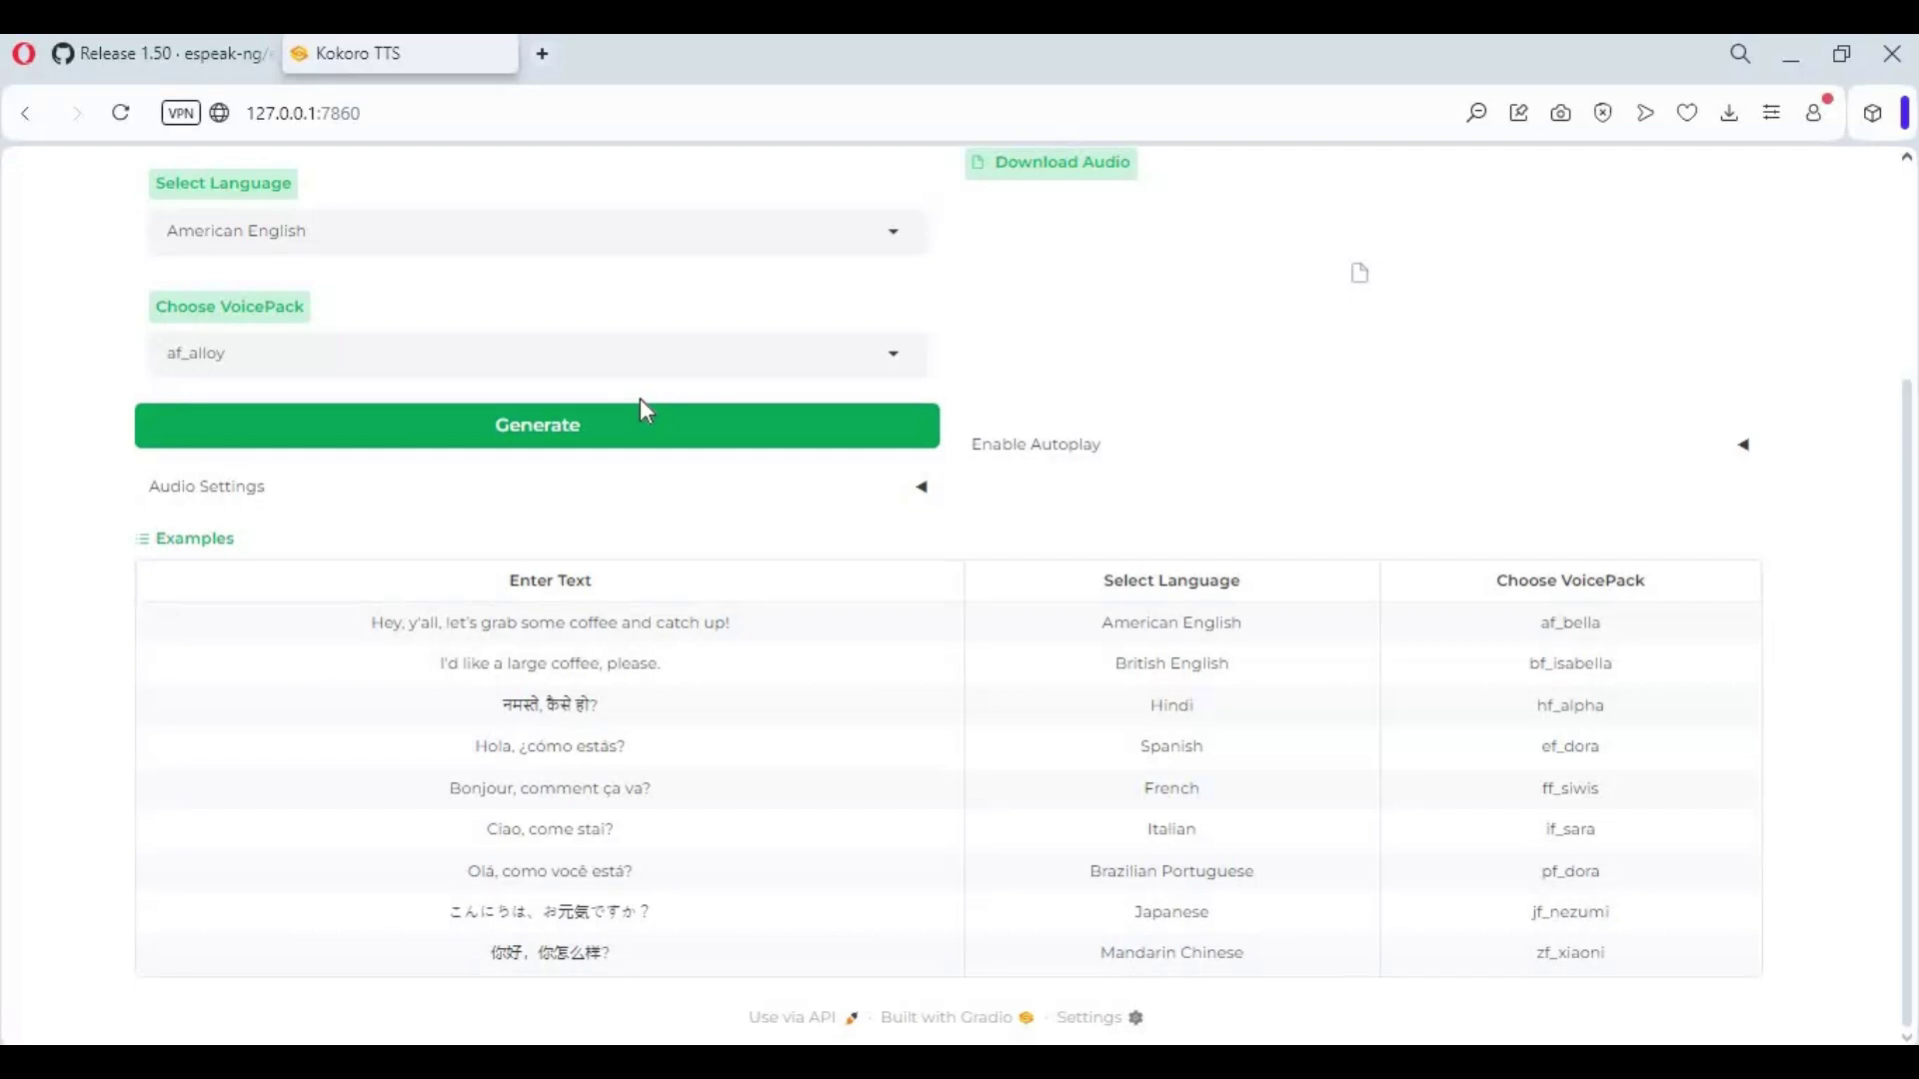
scroll(639, 398, up, 4)
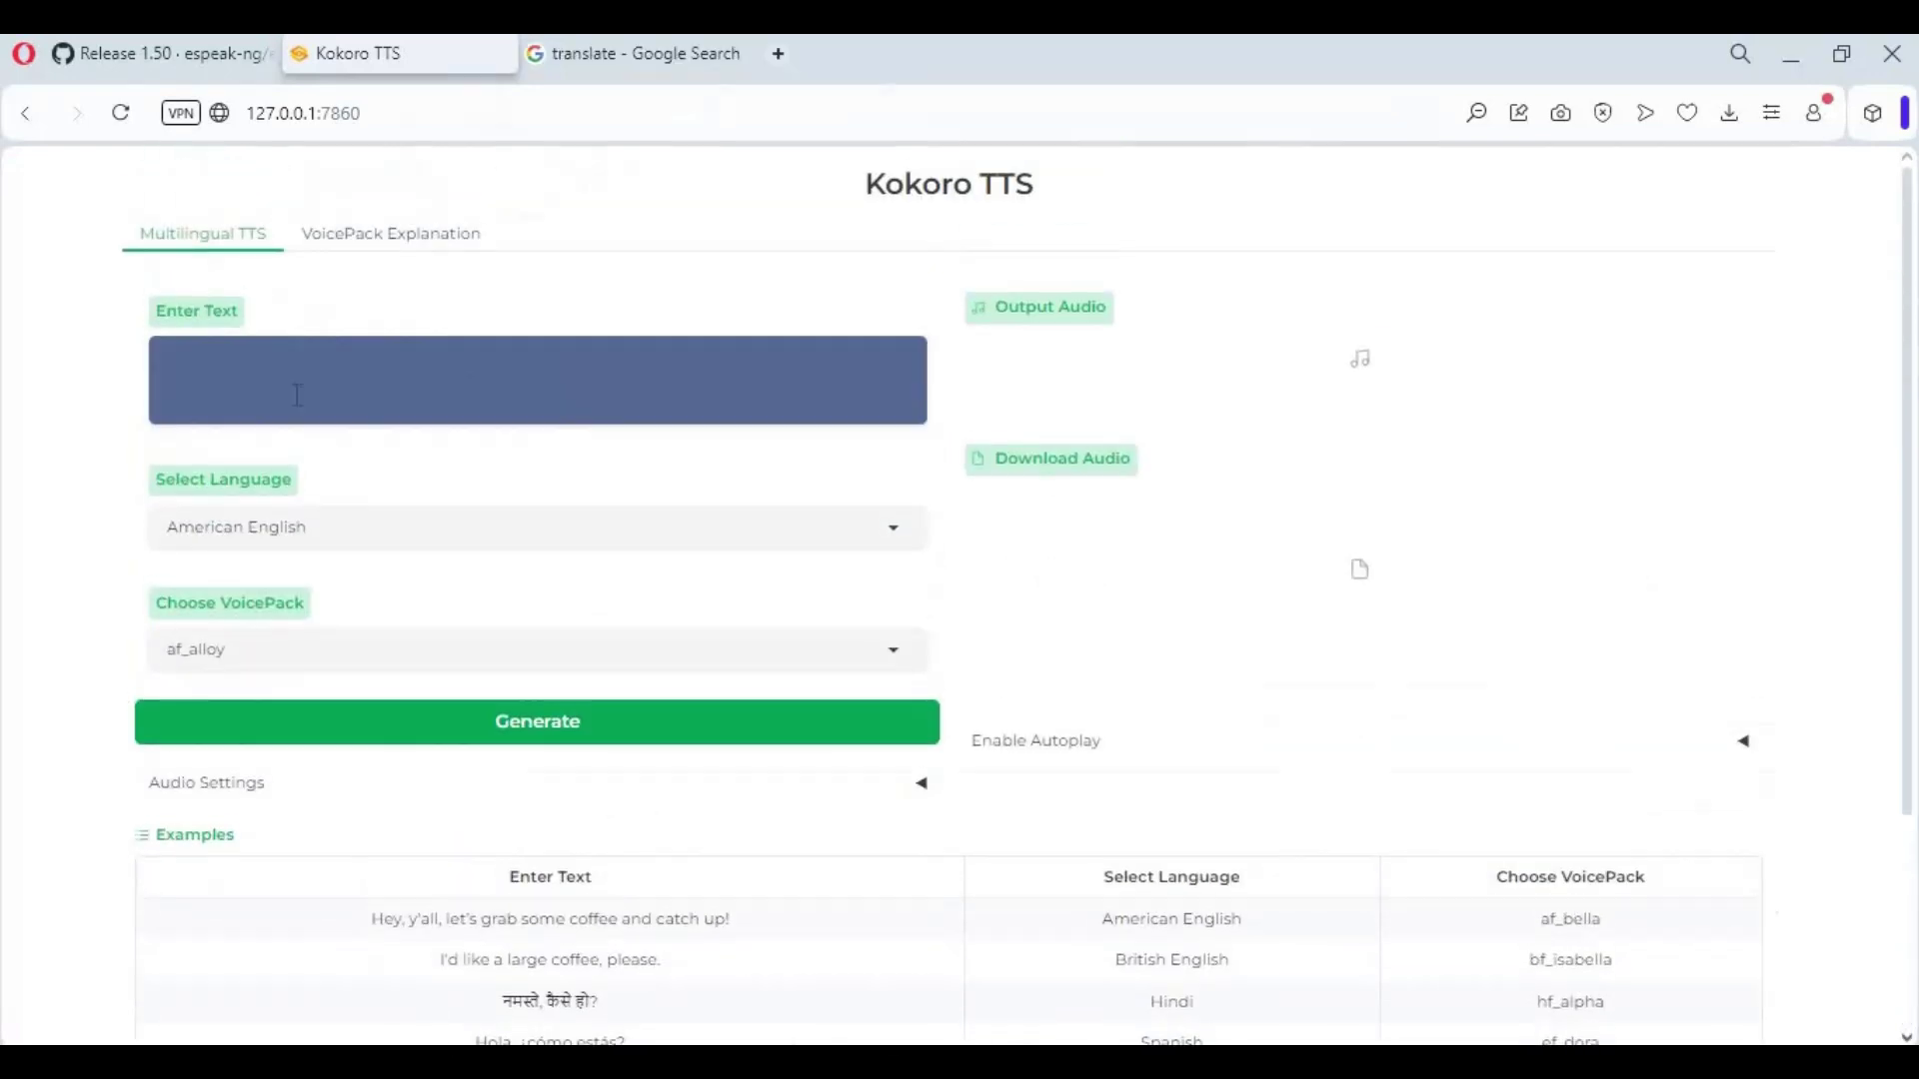
- Paste the copied Hindi translation of the closing message as the text and set the language to Hindi
right_click(276, 375)
click(399, 620)
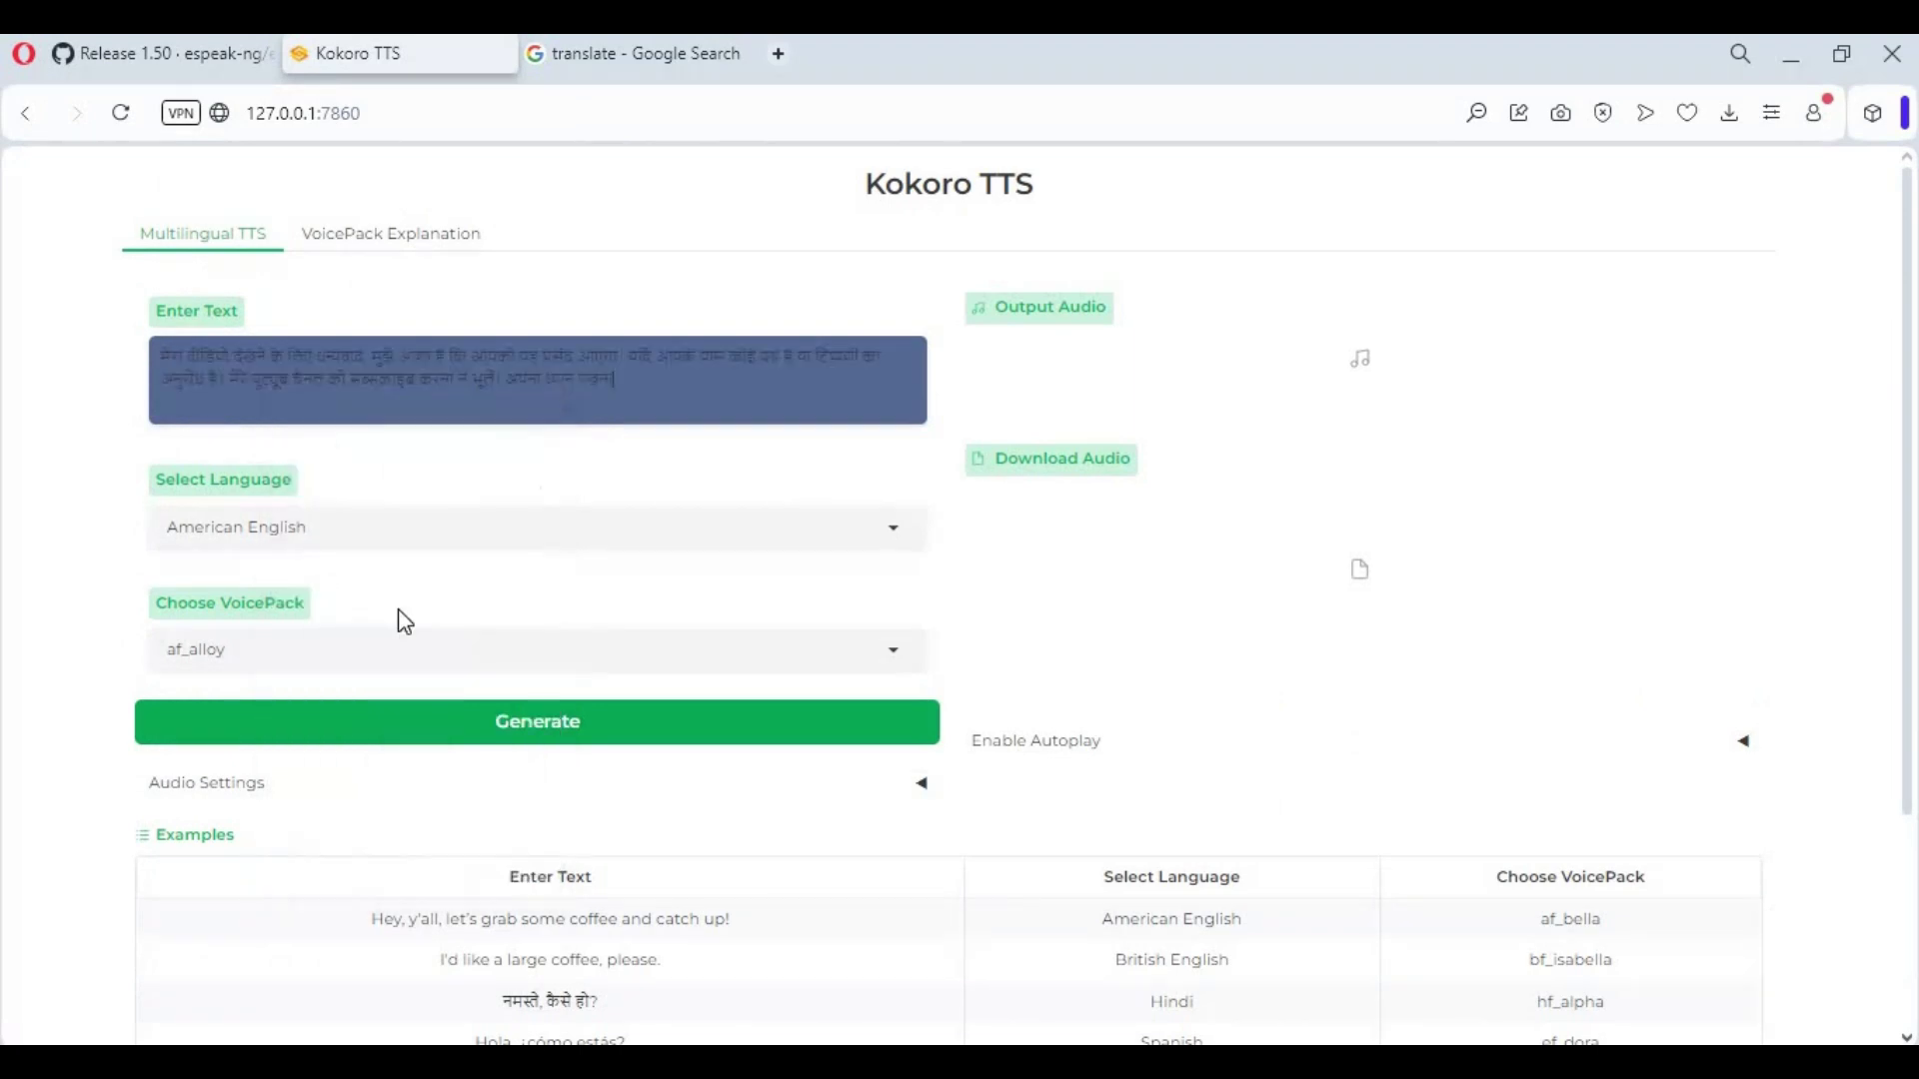
click(321, 522)
click(212, 649)
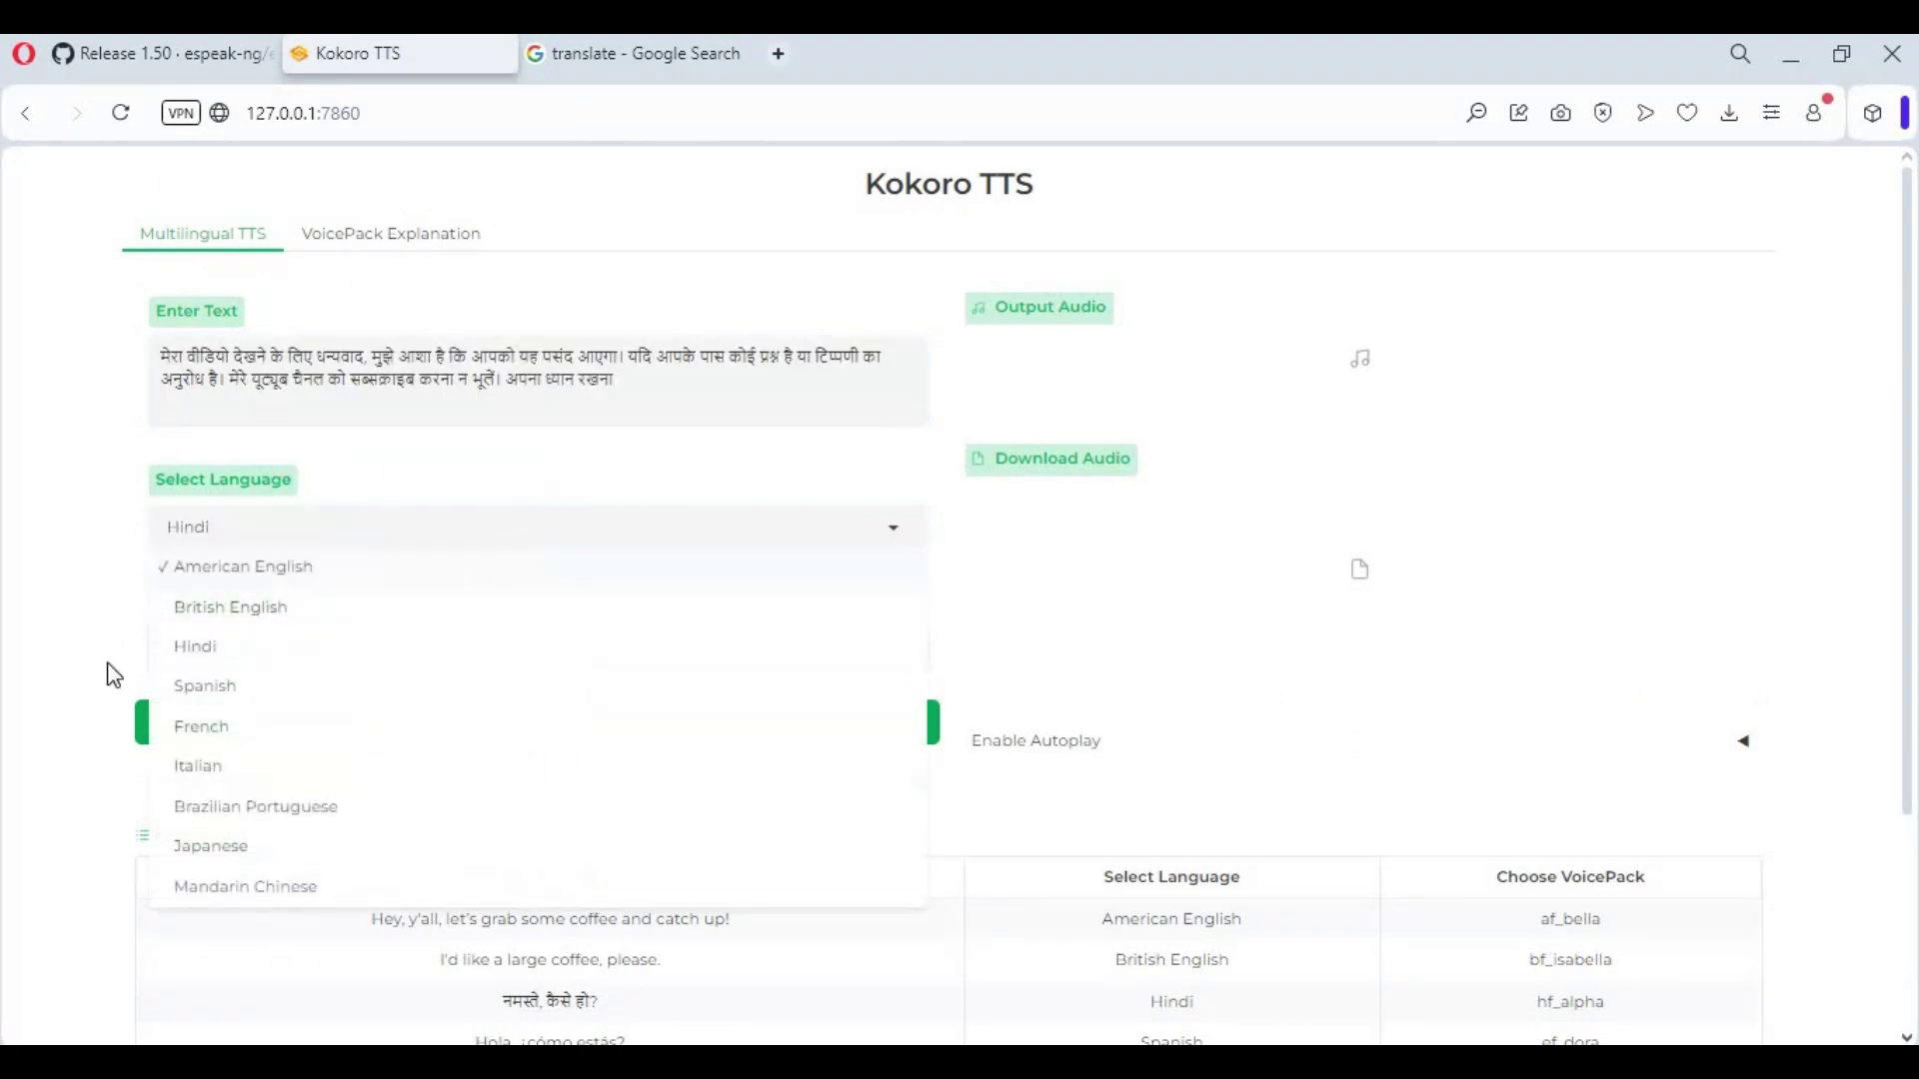
- Choose the af_bella voice pack and generate the Hindi speech
click(236, 651)
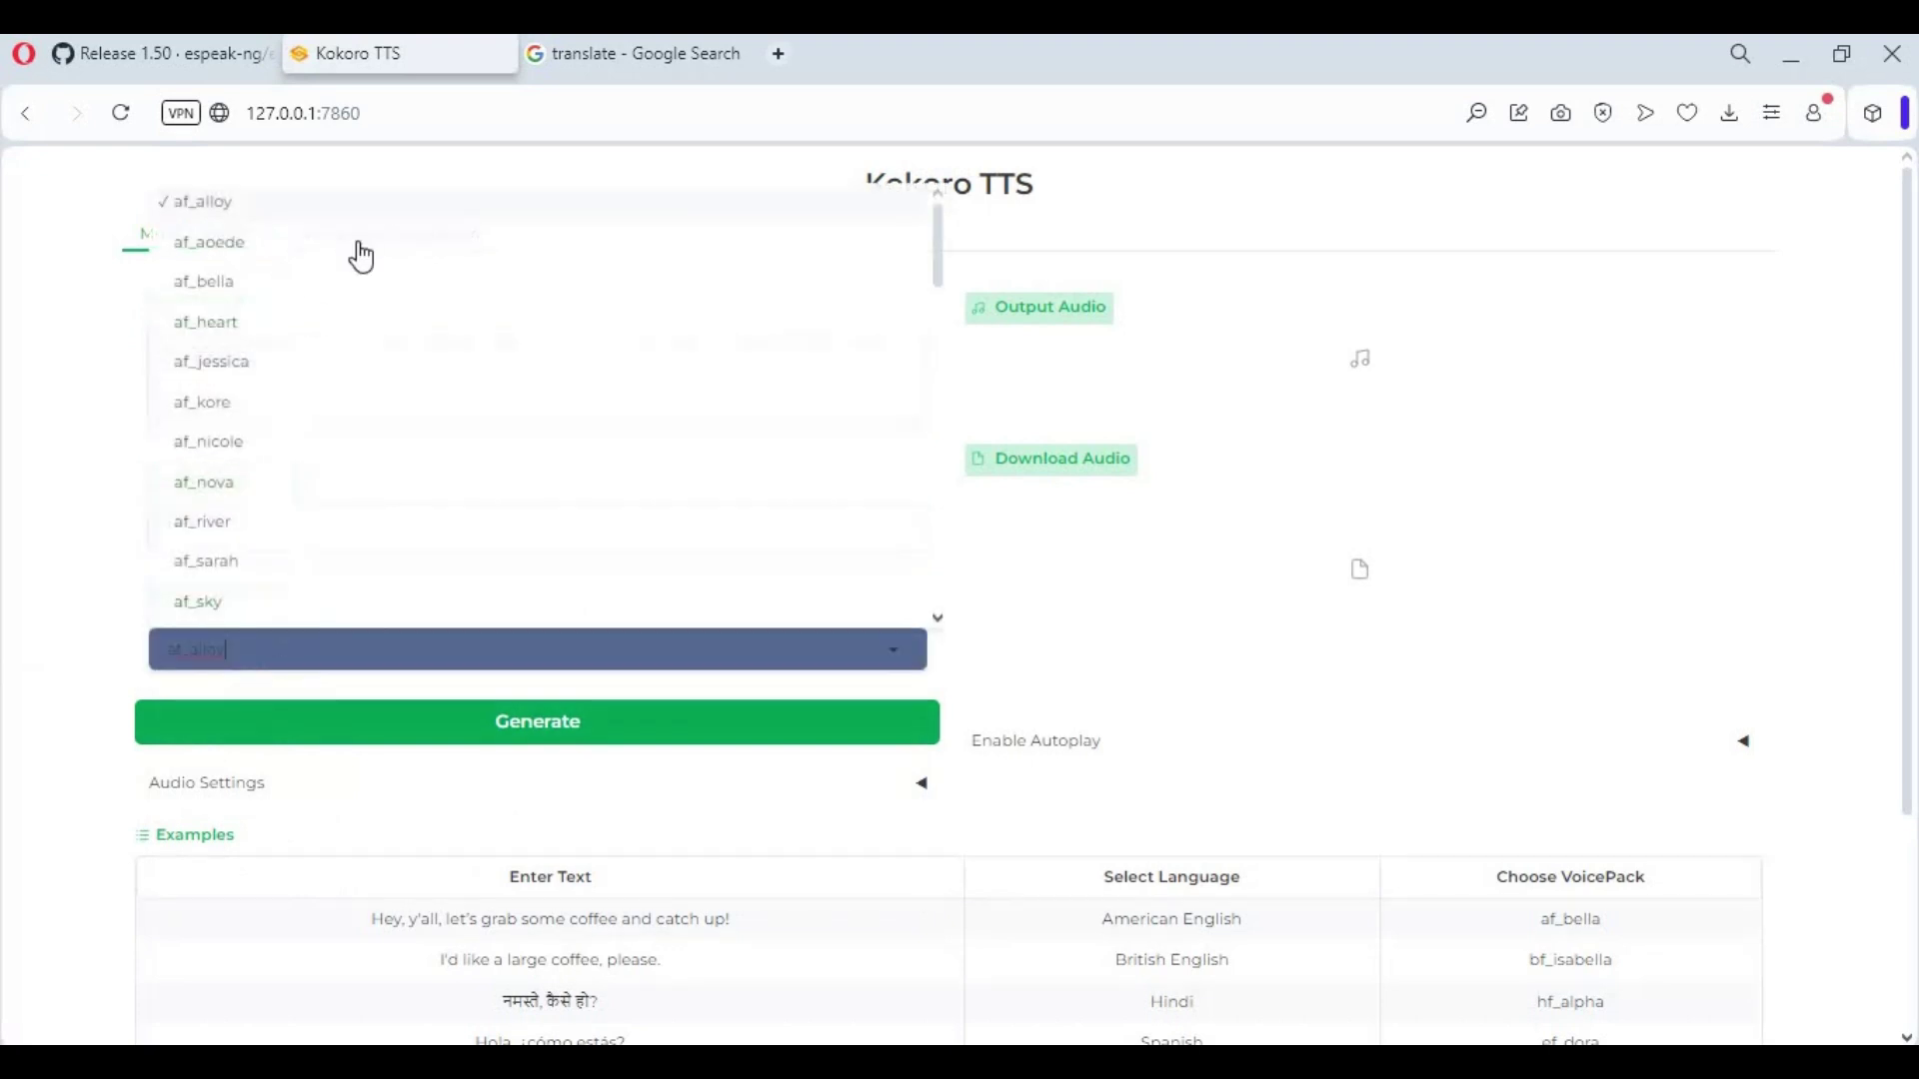
click(284, 281)
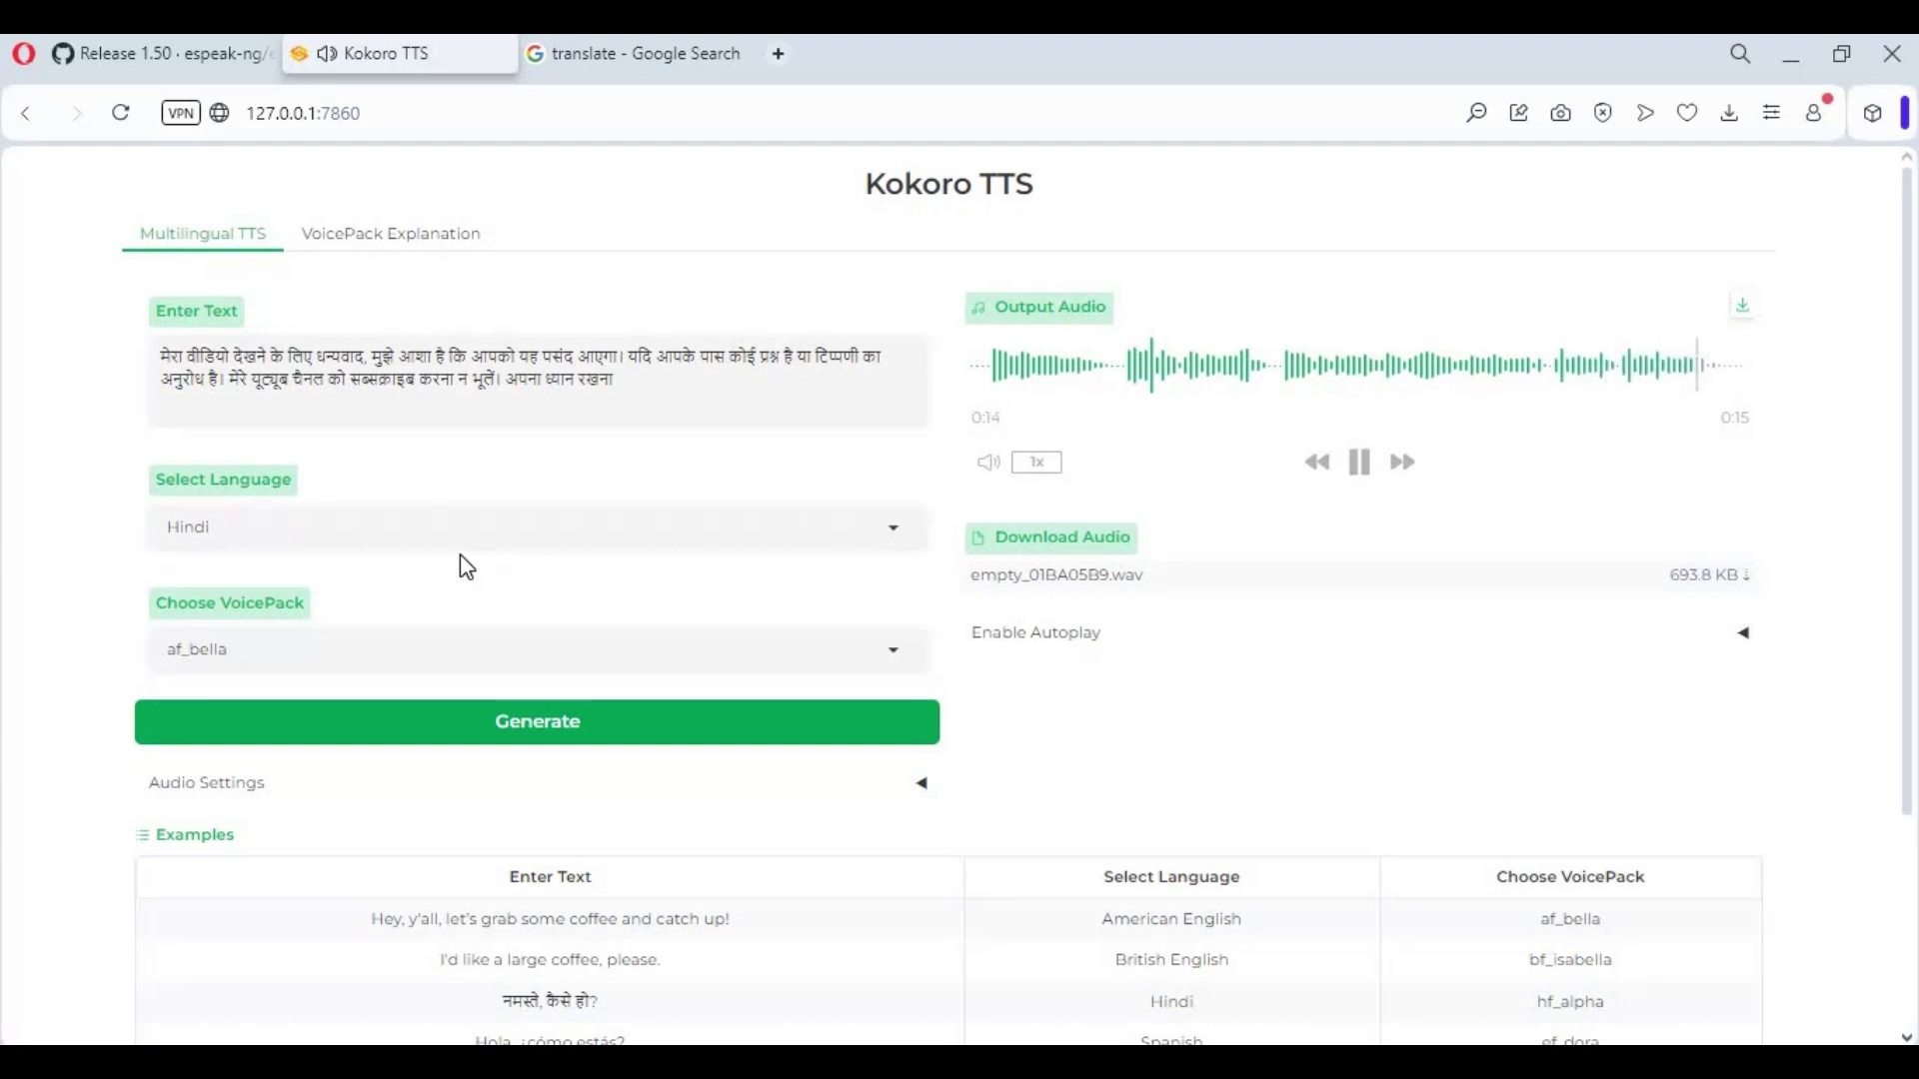
- Switch to the Google translate page, change the closing message's target language to Spanish, and copy the translation
click(668, 57)
scroll(1028, 416, up, 4)
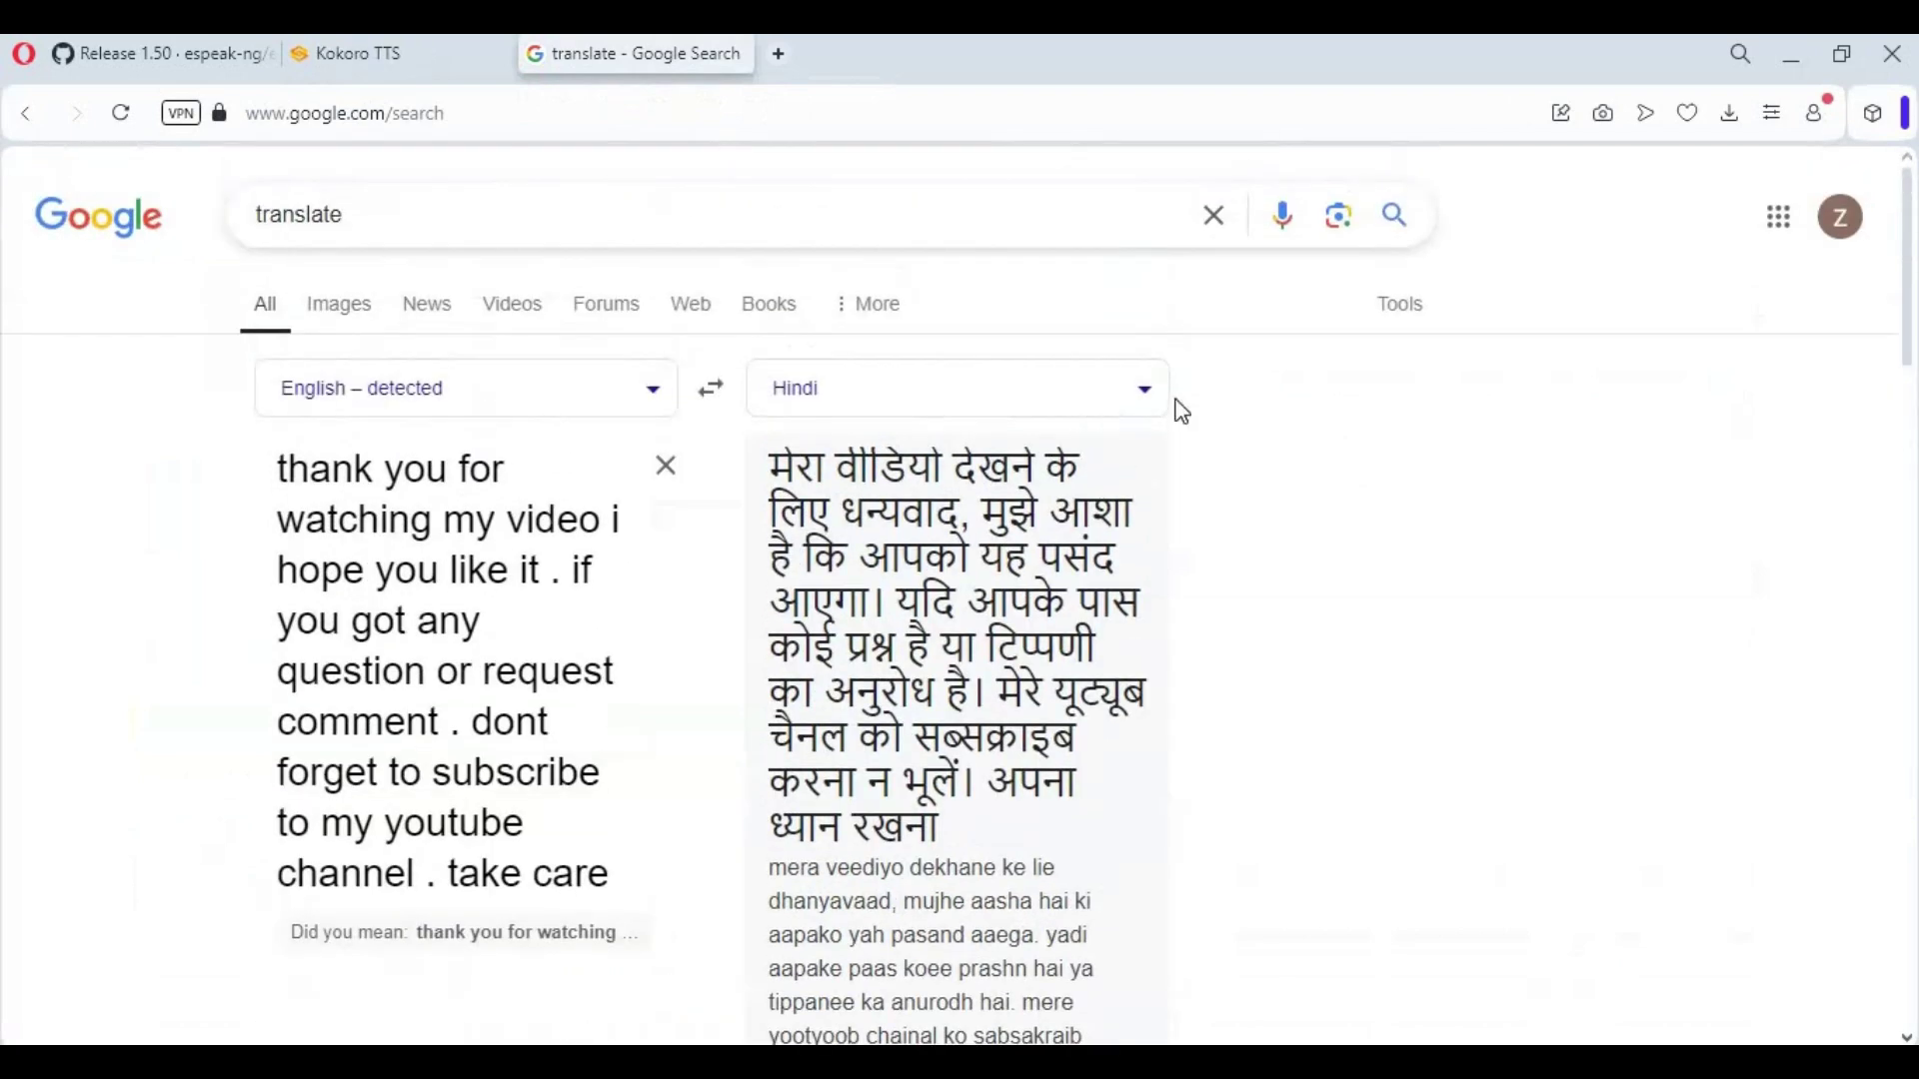
click(1121, 405)
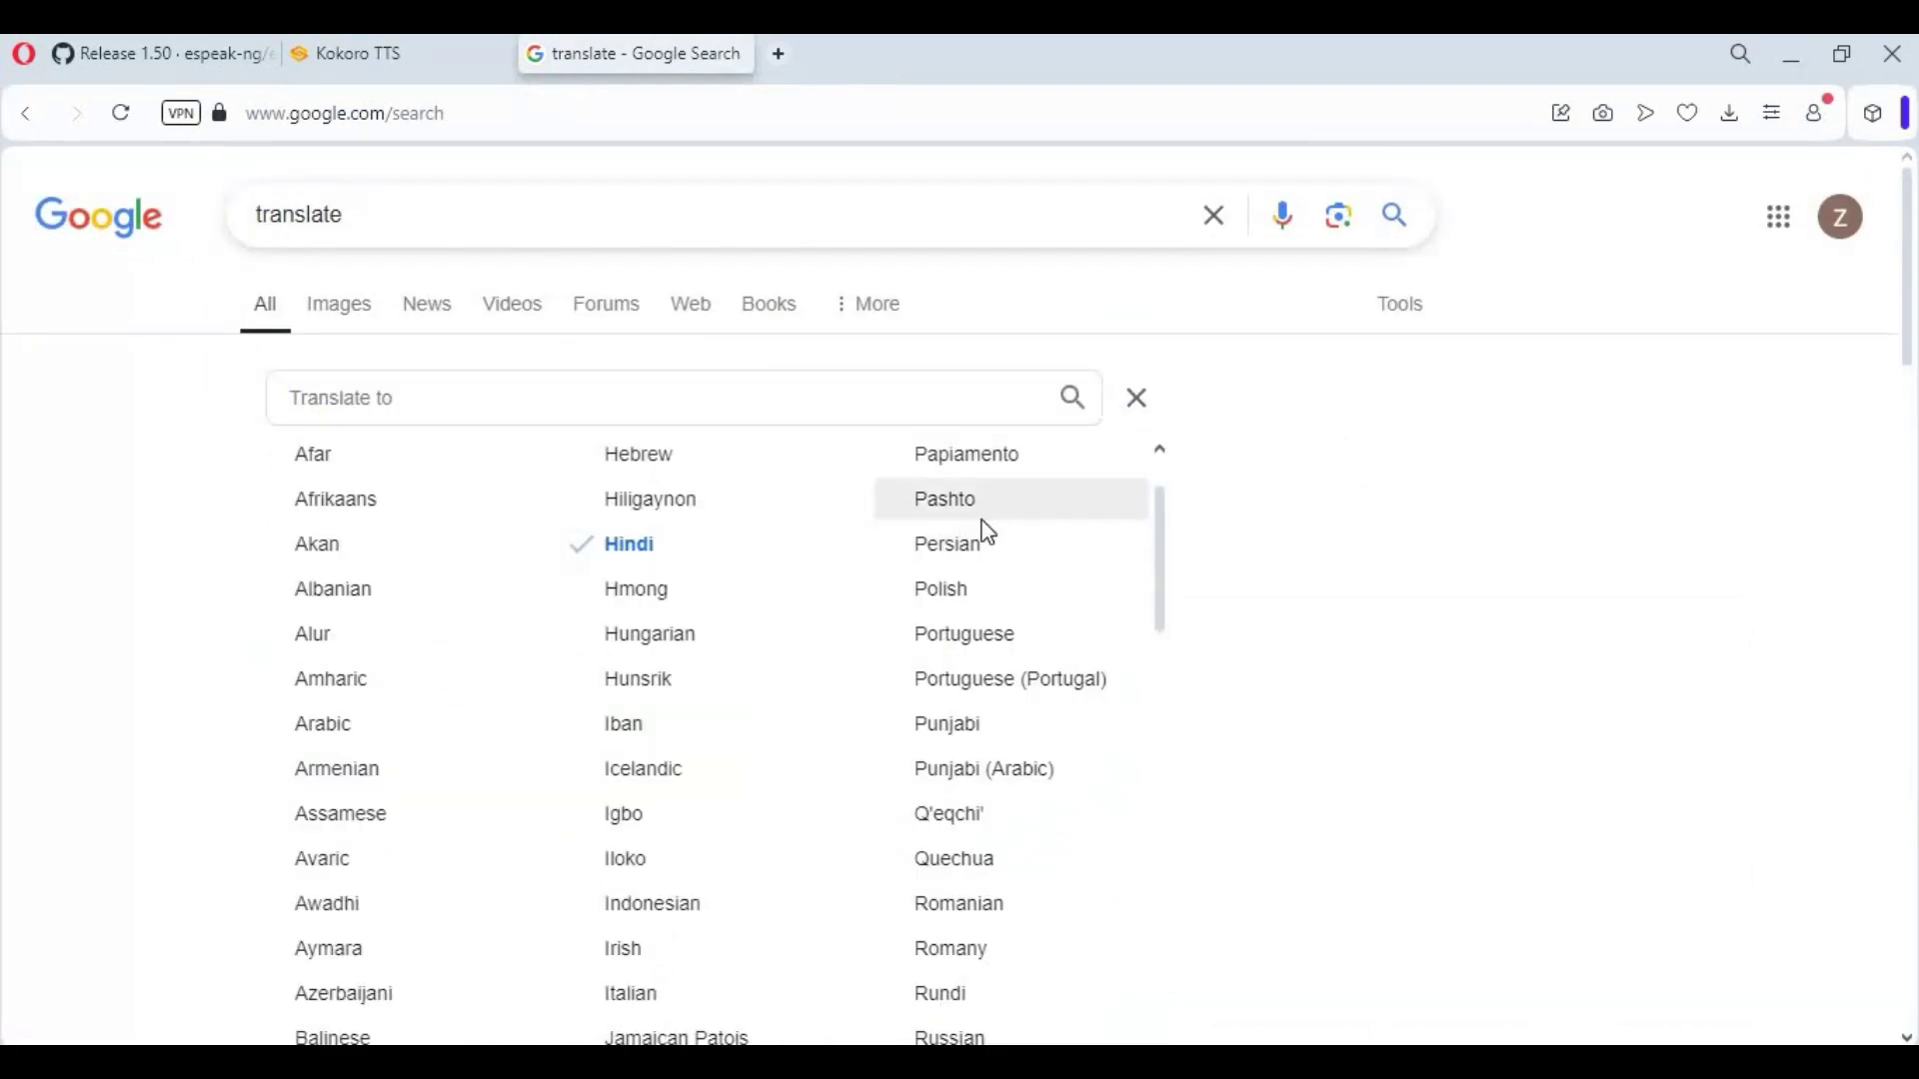
scroll(990, 535, down, 15)
scroll(1102, 649, down, 5)
scroll(1099, 650, up, 12)
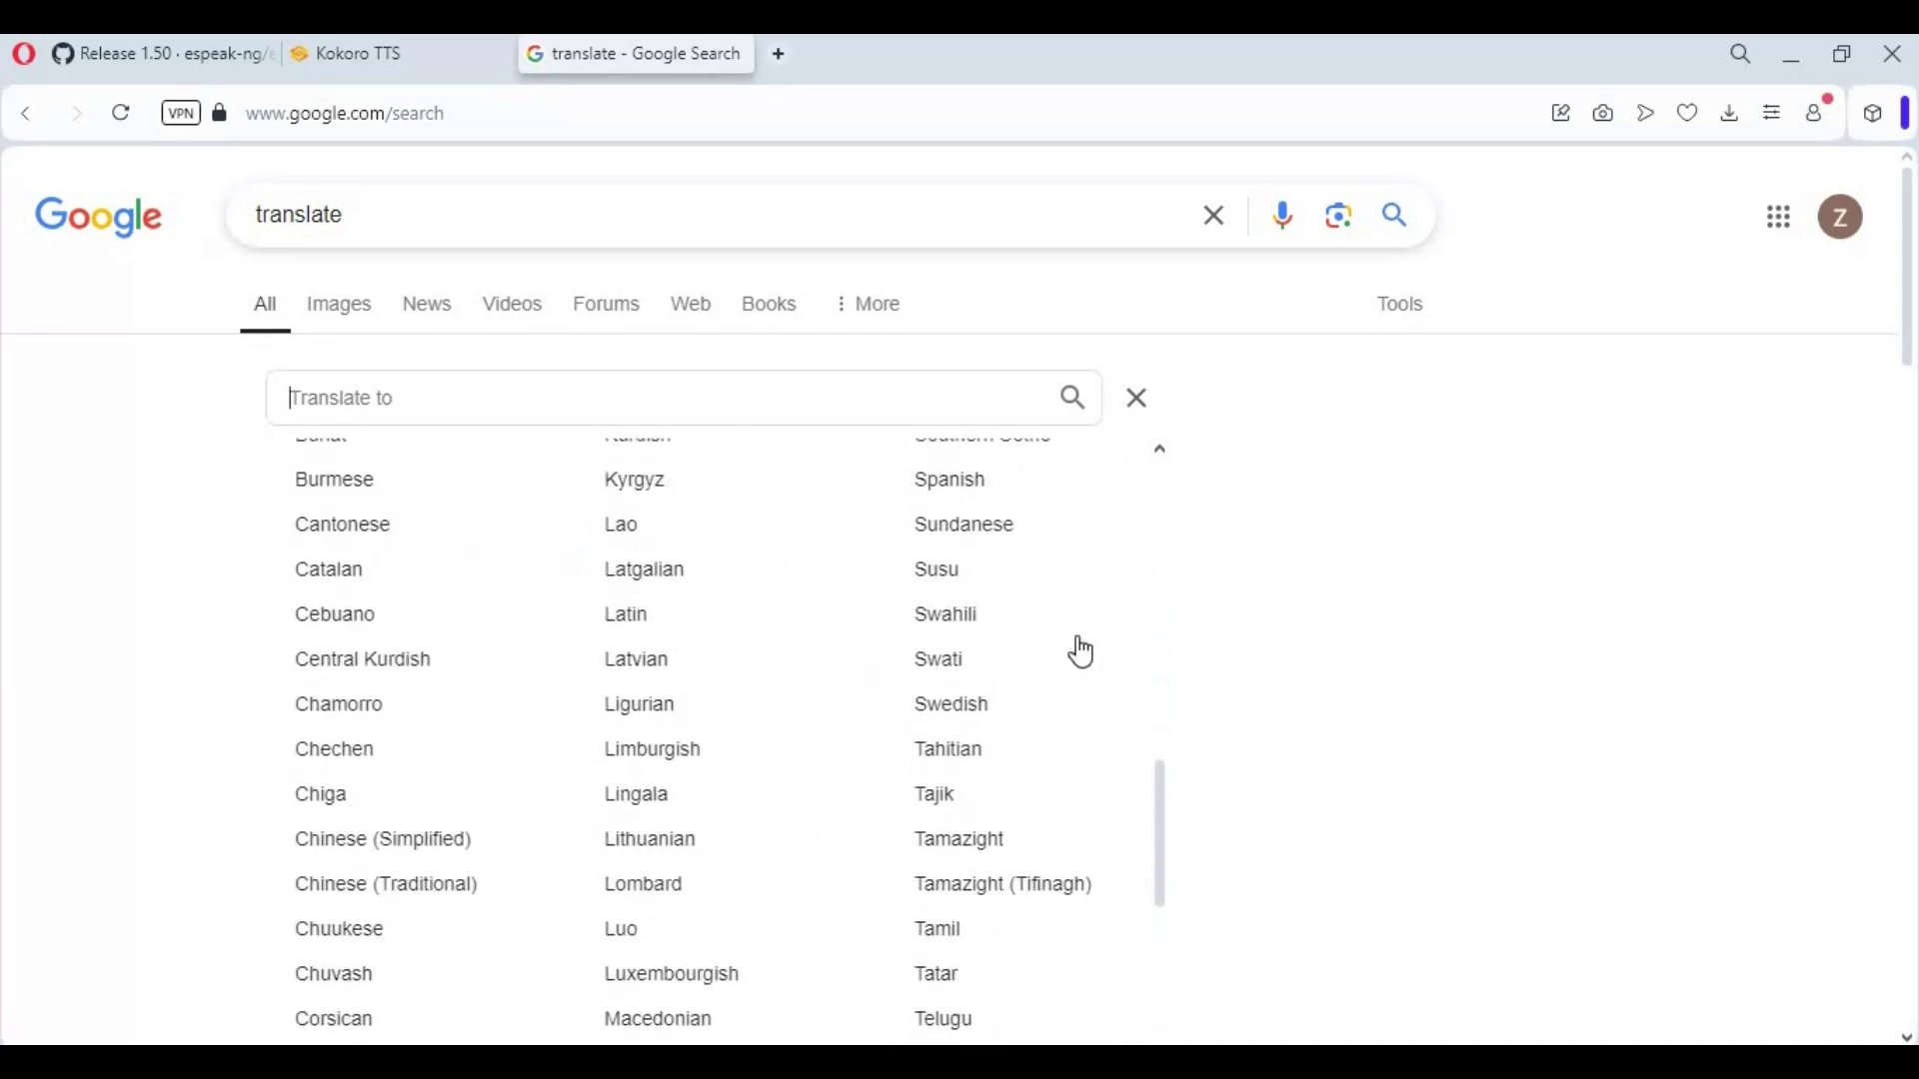
scroll(1009, 654, up, 1)
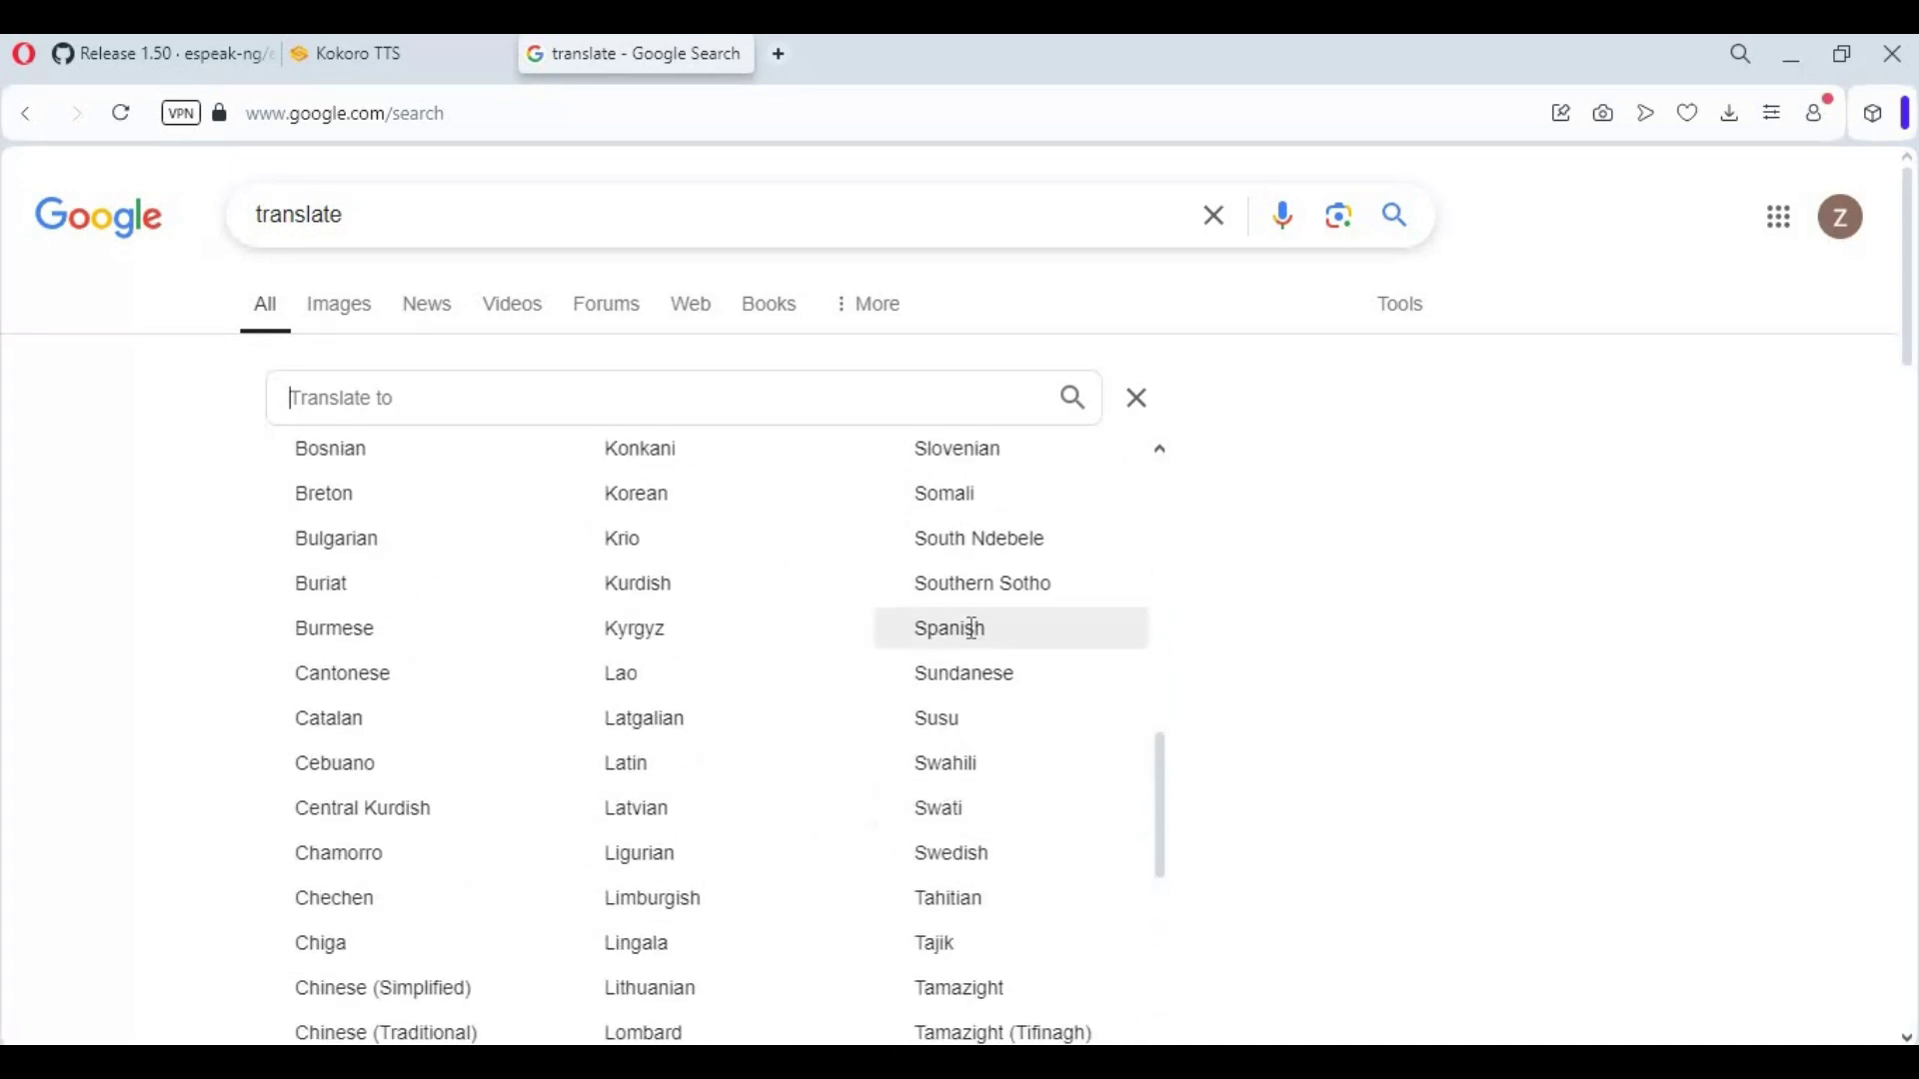
click(972, 632)
scroll(905, 590, down, 7)
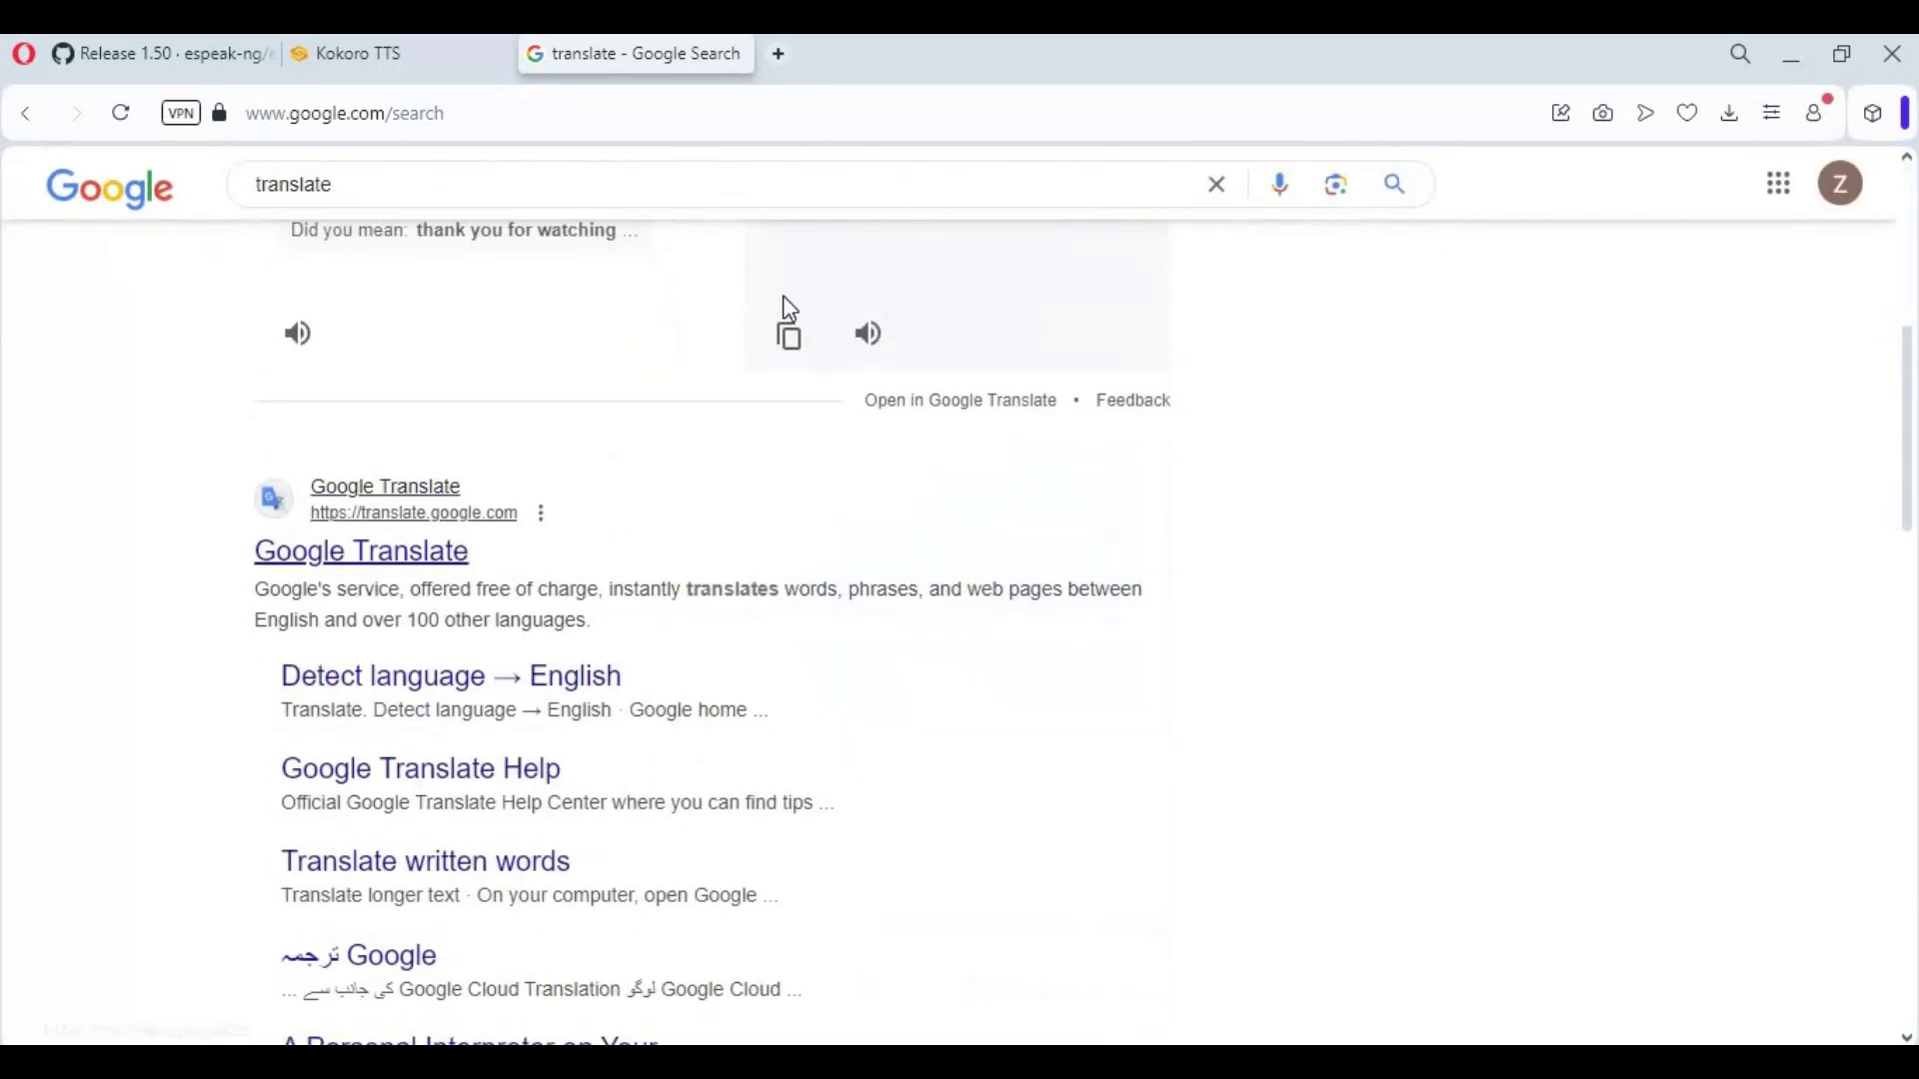
click(790, 334)
- Return to the Kokoro TTS page and replace the Hindi text with the copied Spanish translation
click(343, 62)
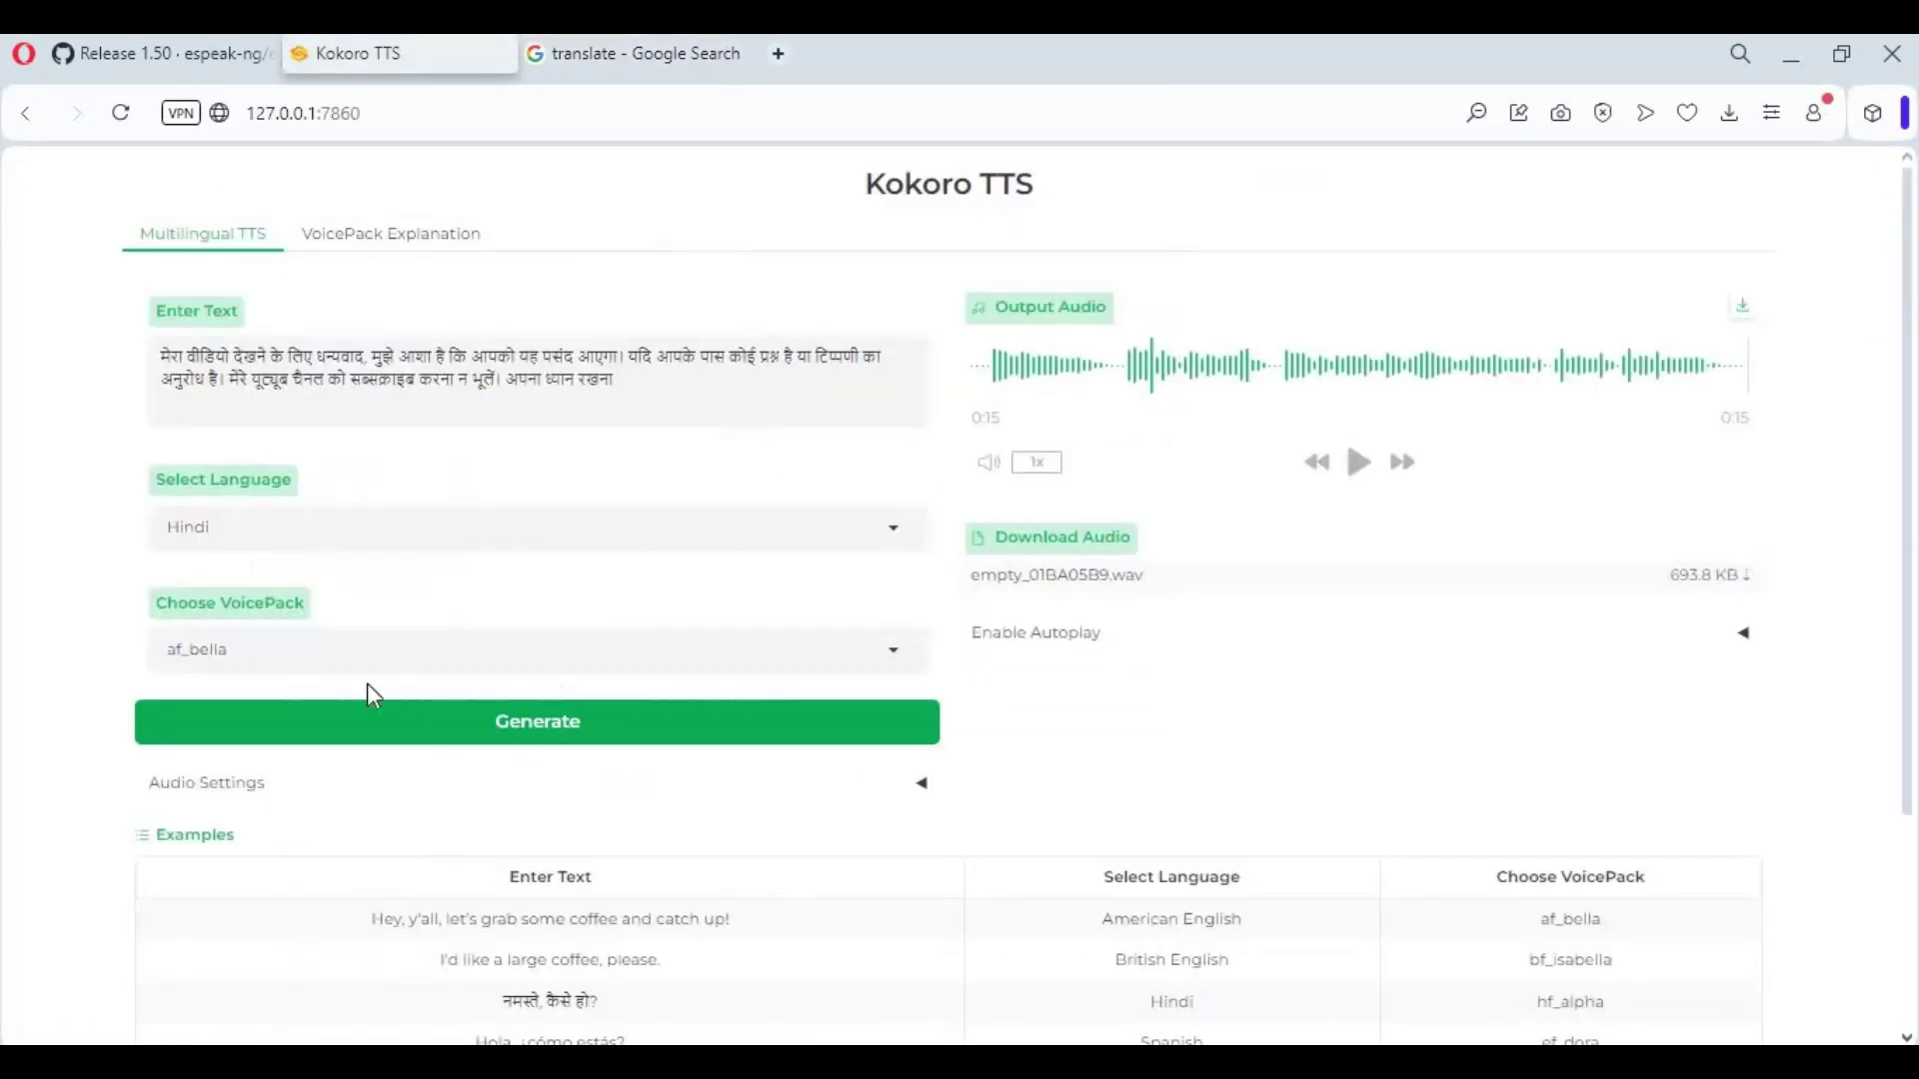
click(668, 389)
key(ctrl+a)
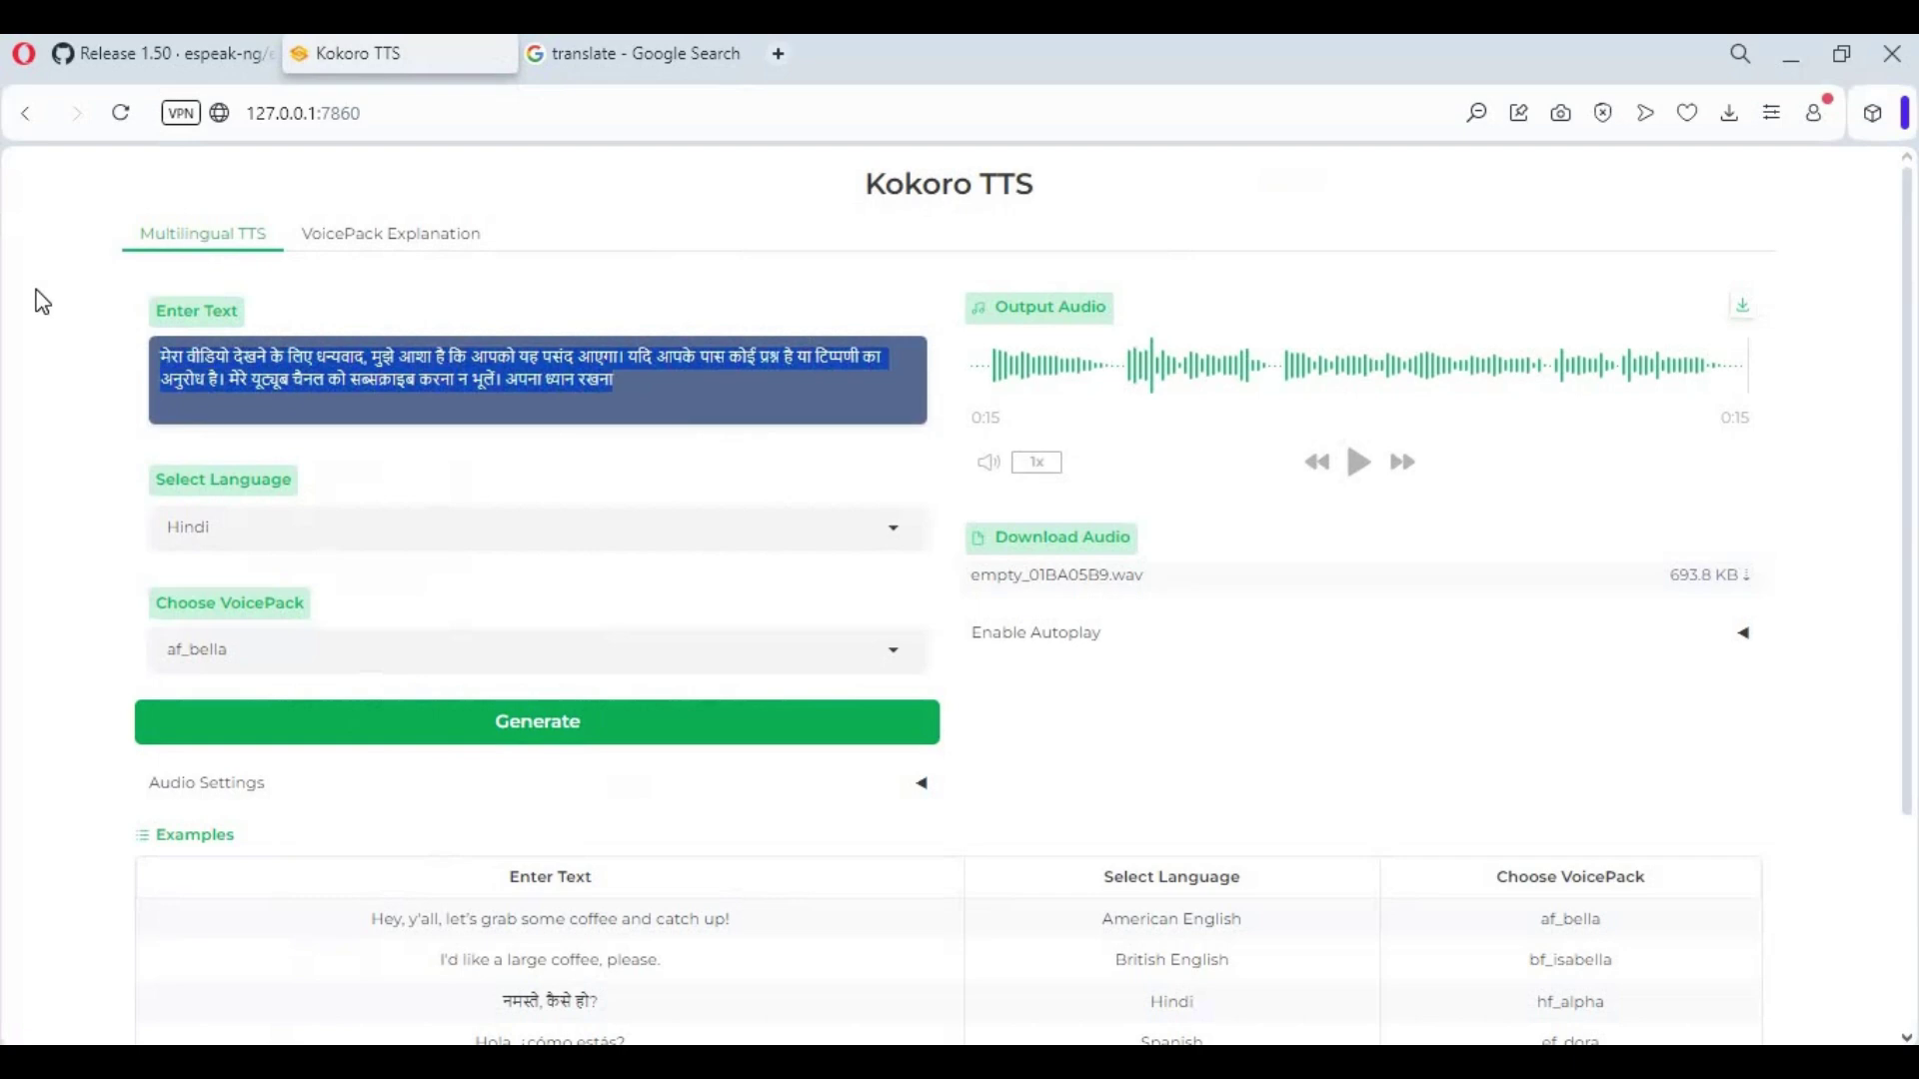
key(ctrl+v)
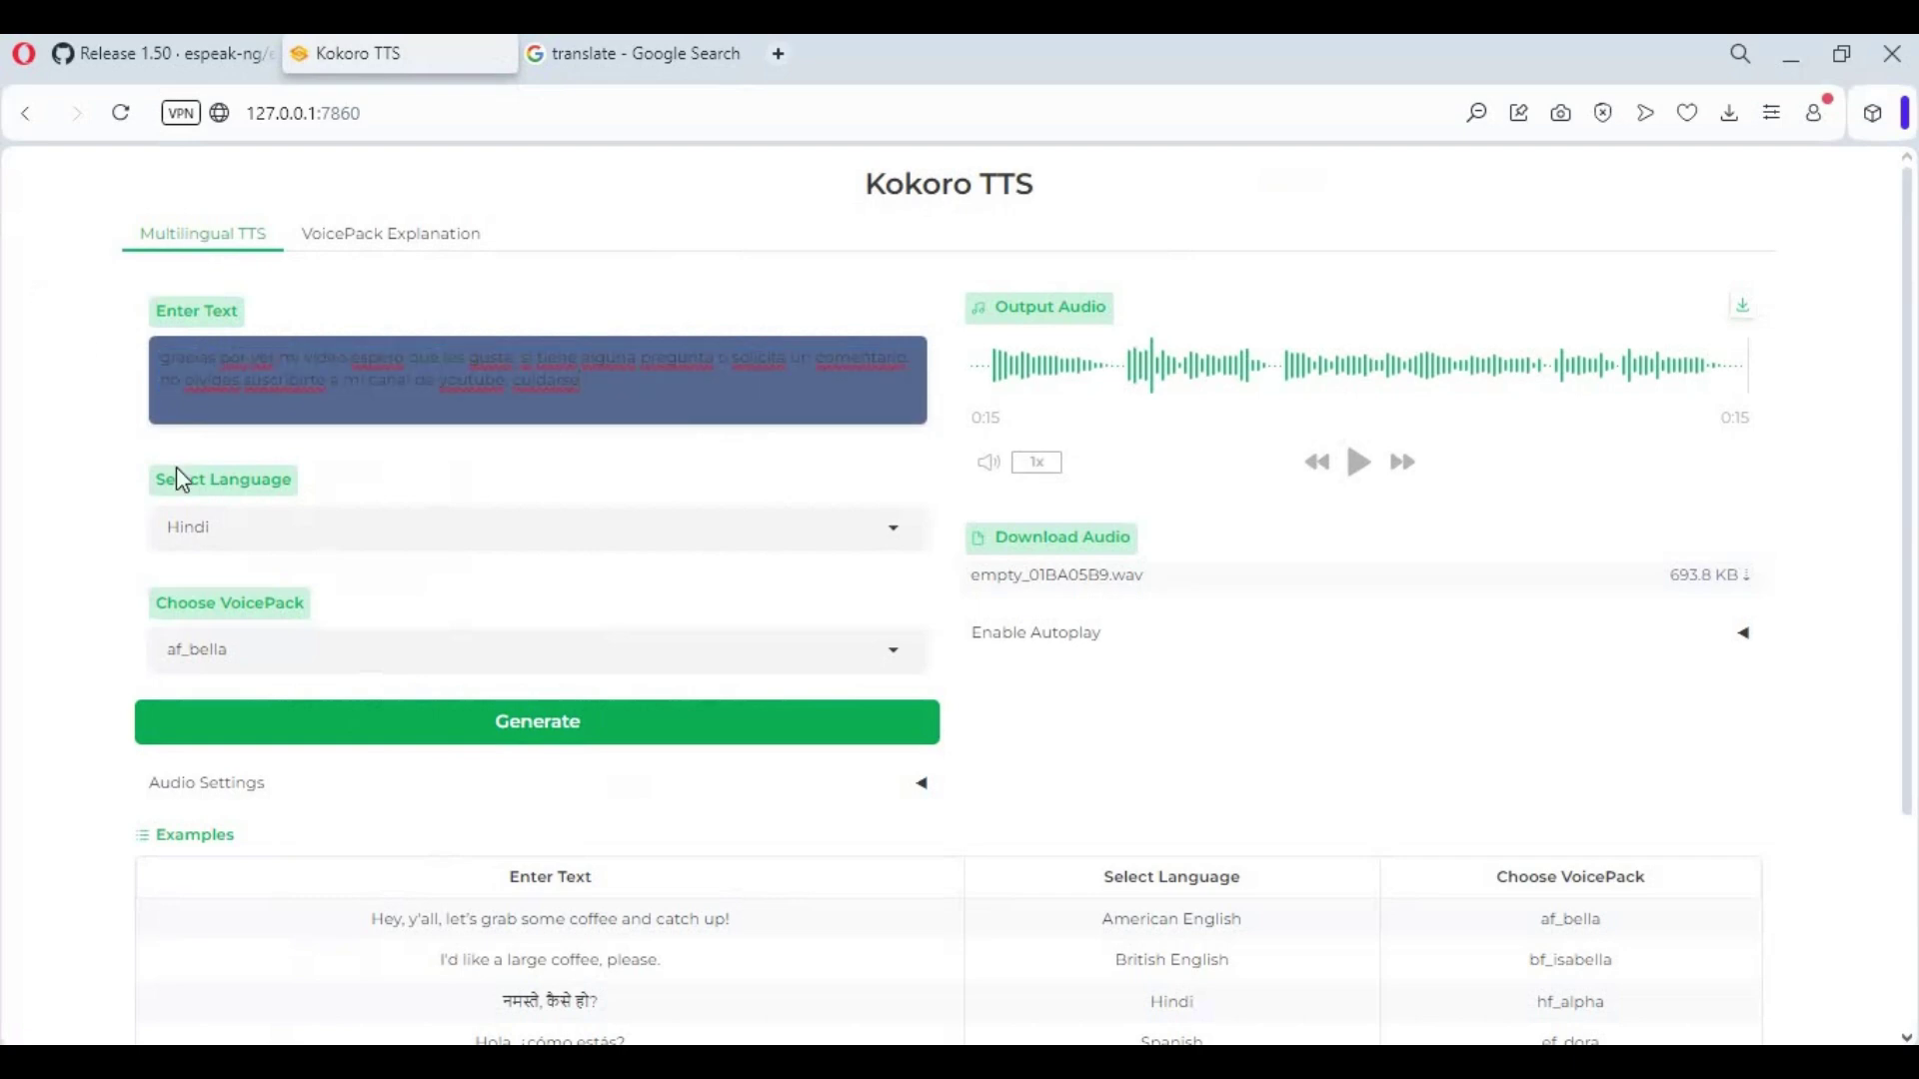
- Set the speech language to Spanish and generate the audio from the Spanish text
click(197, 527)
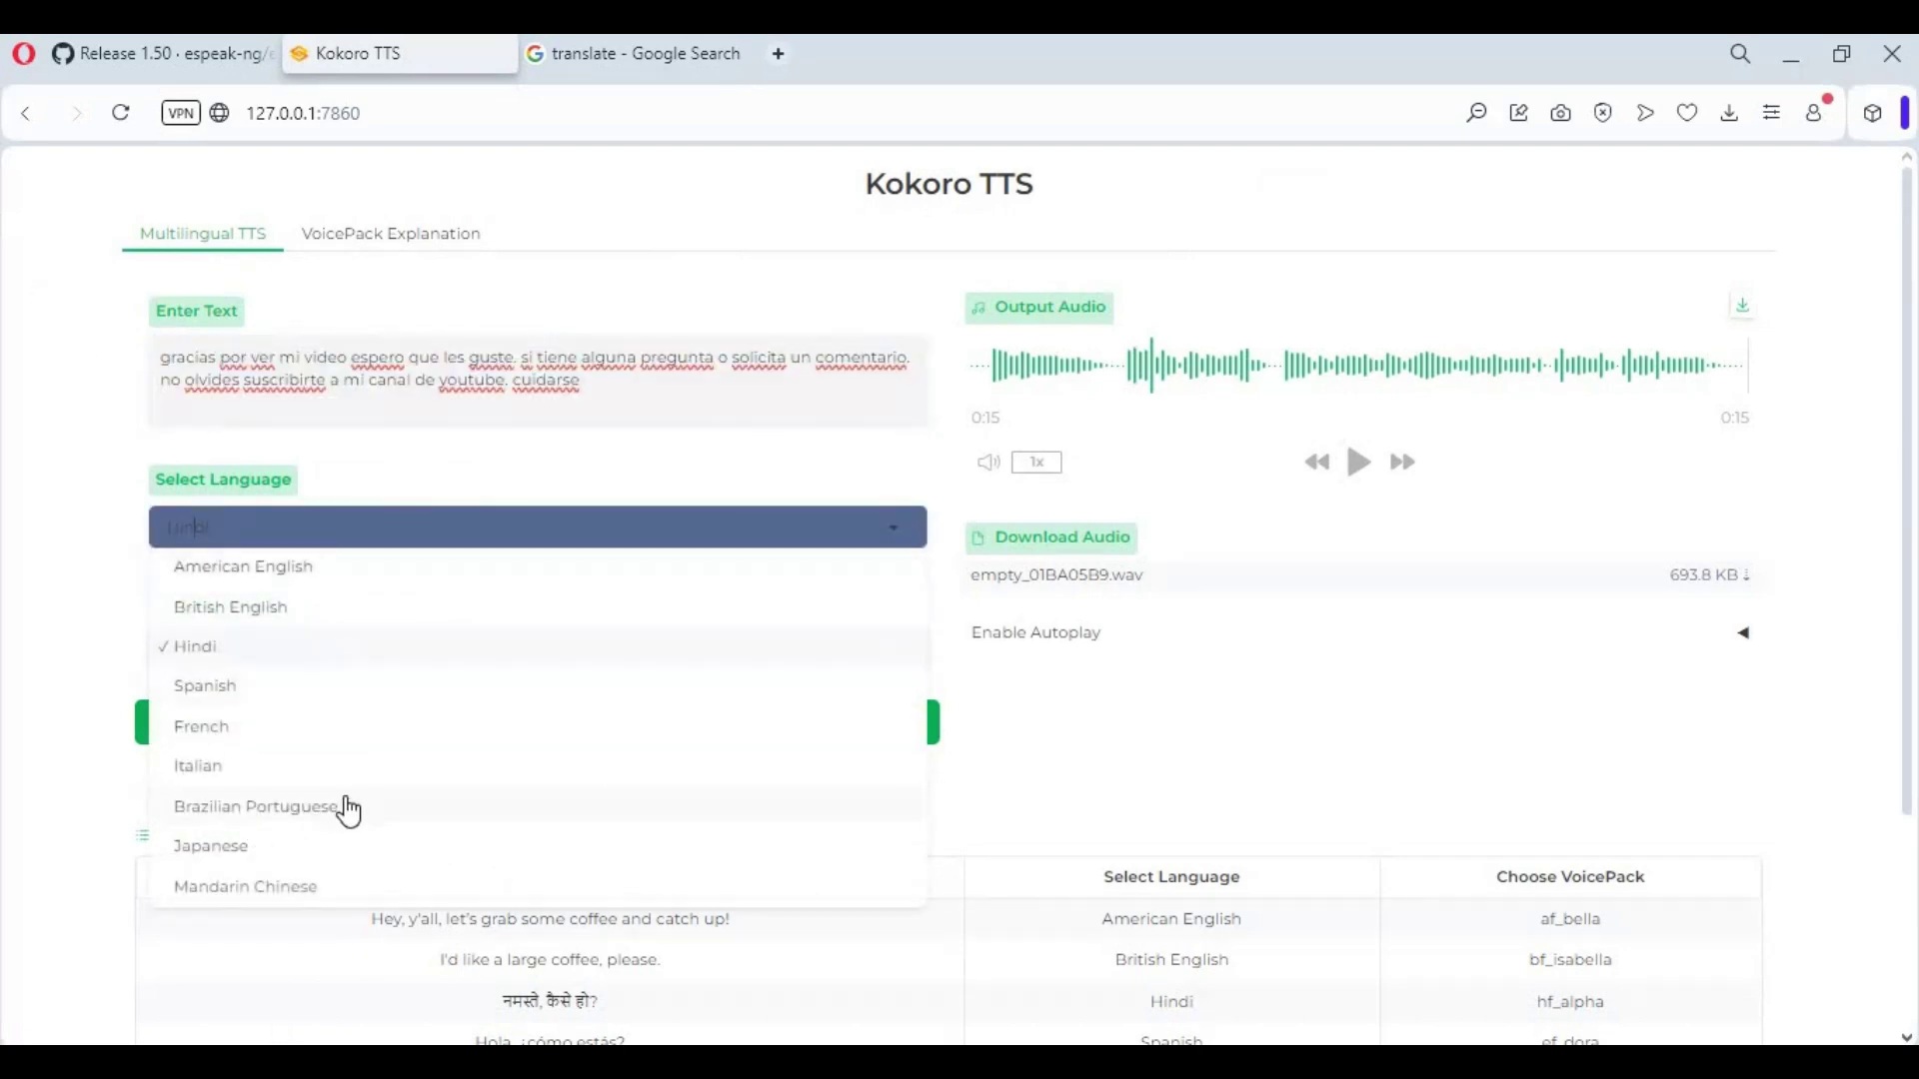
click(219, 686)
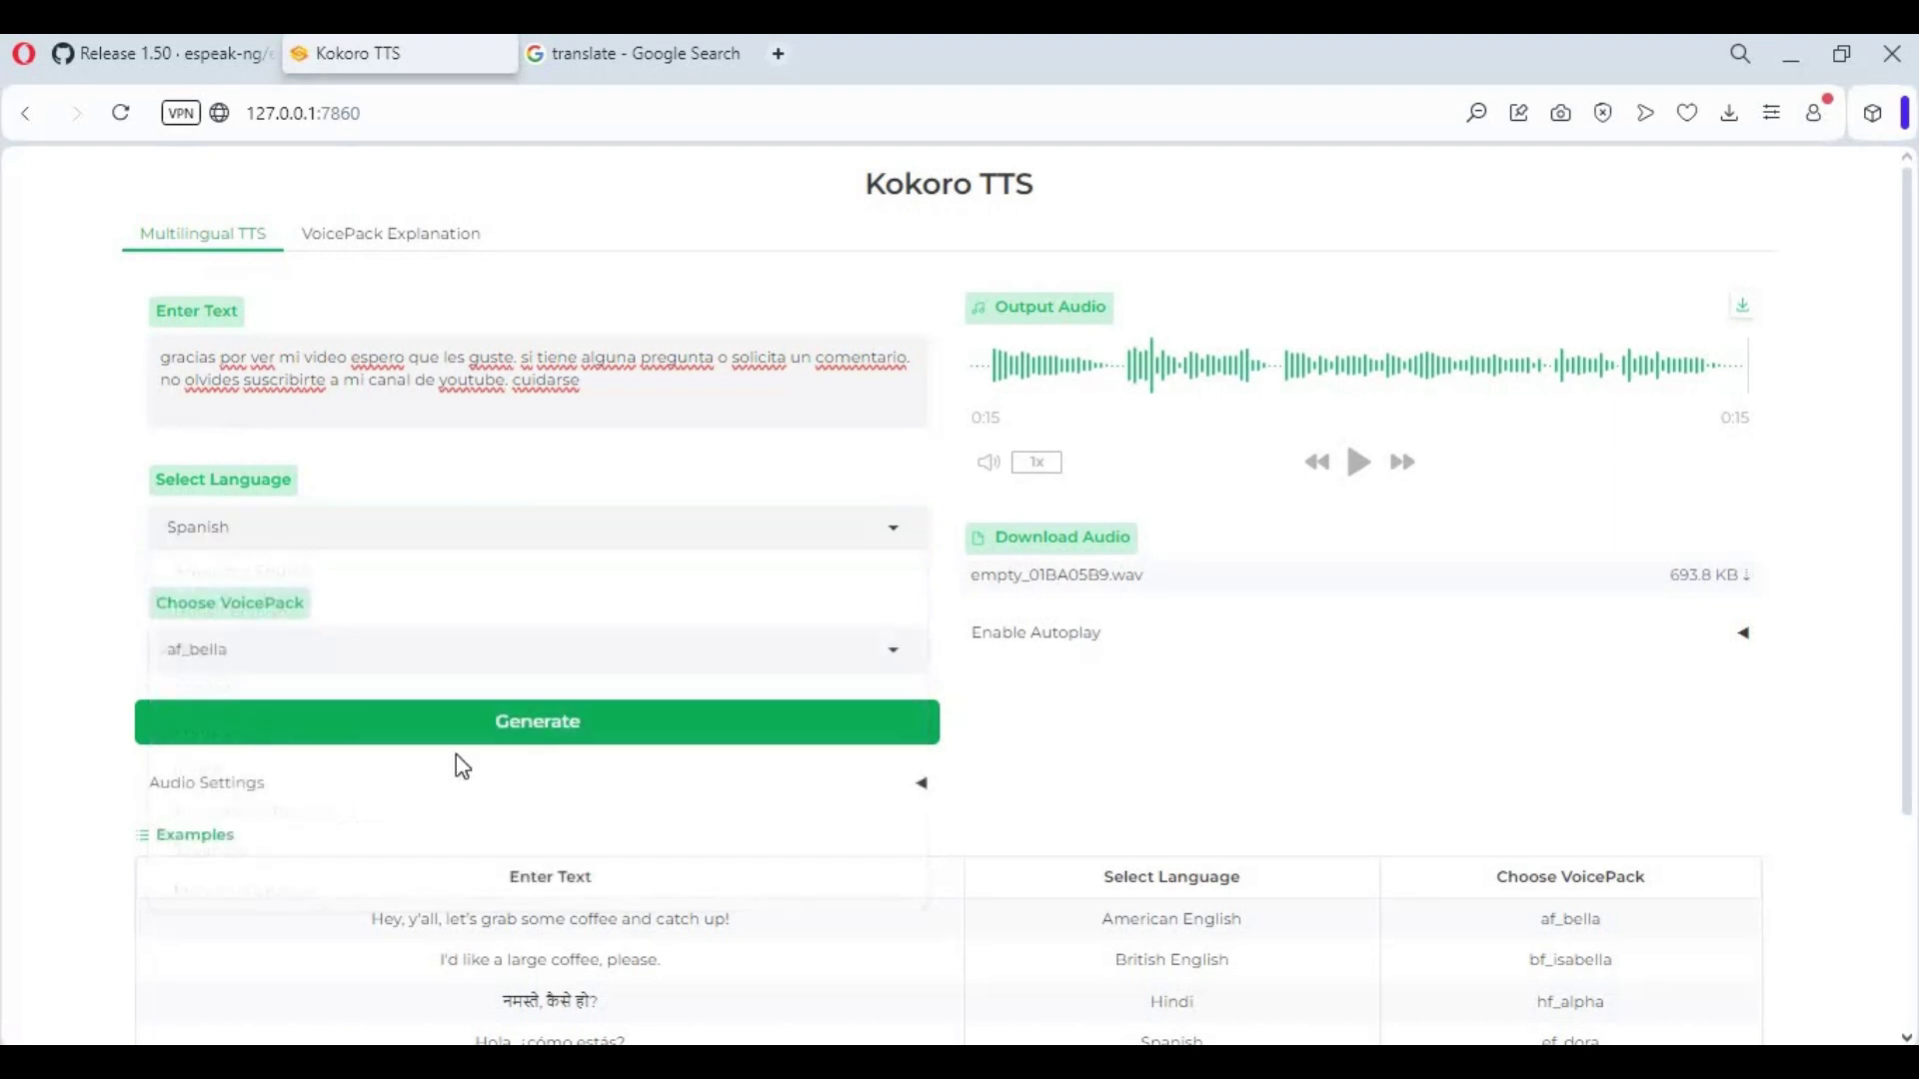
click(598, 744)
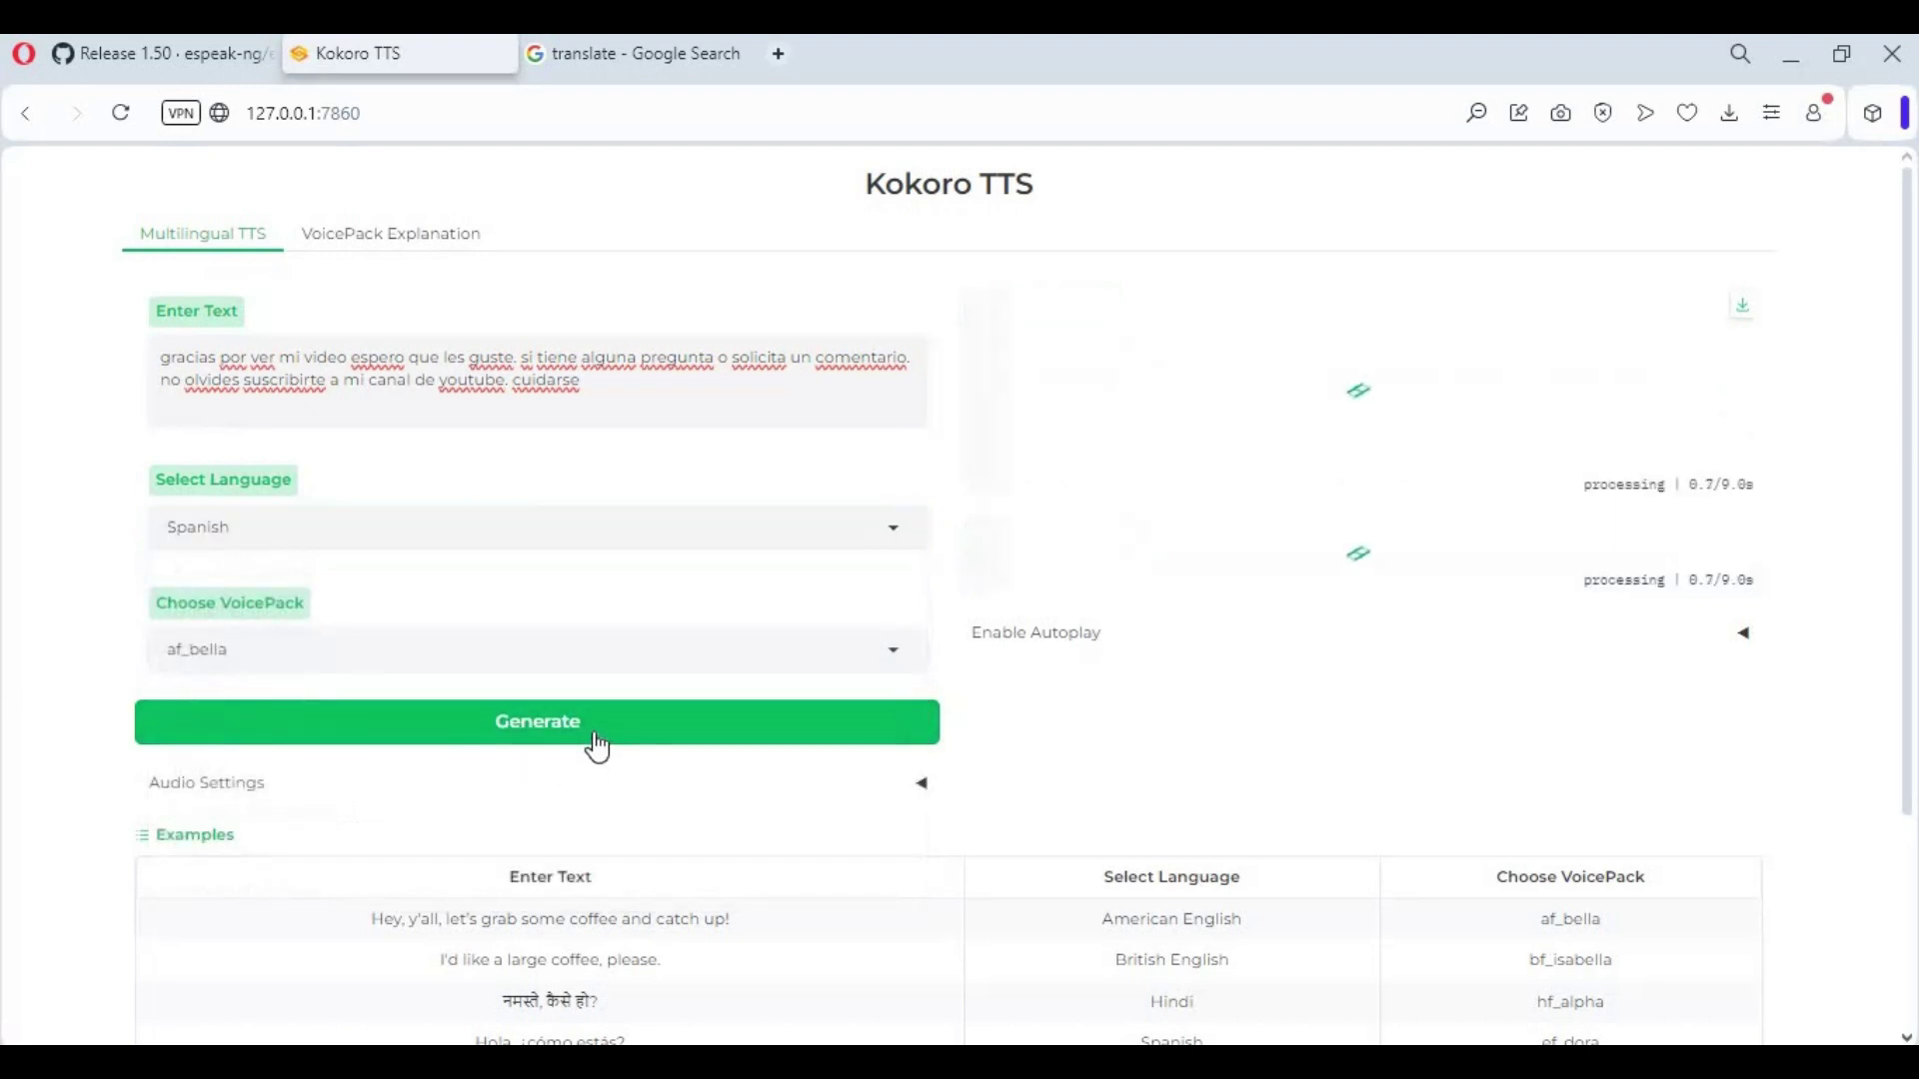